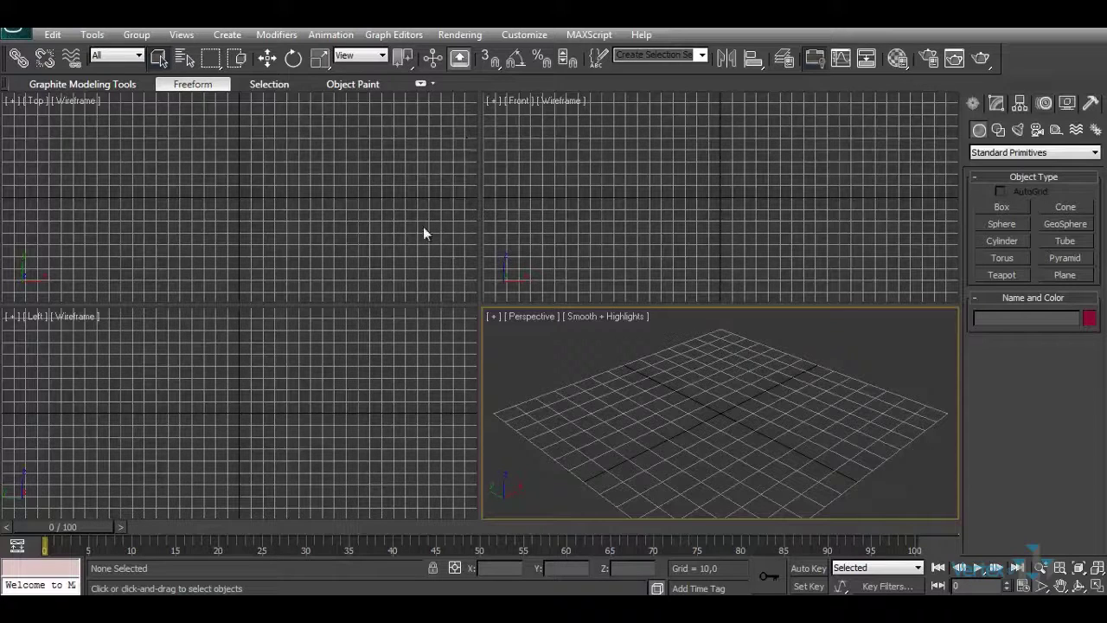
# View the second knife sketch (2 of 2) in Windows Photo Viewer, then return to 3ds Max
pyautogui.hotkey('alt', 'Tab')
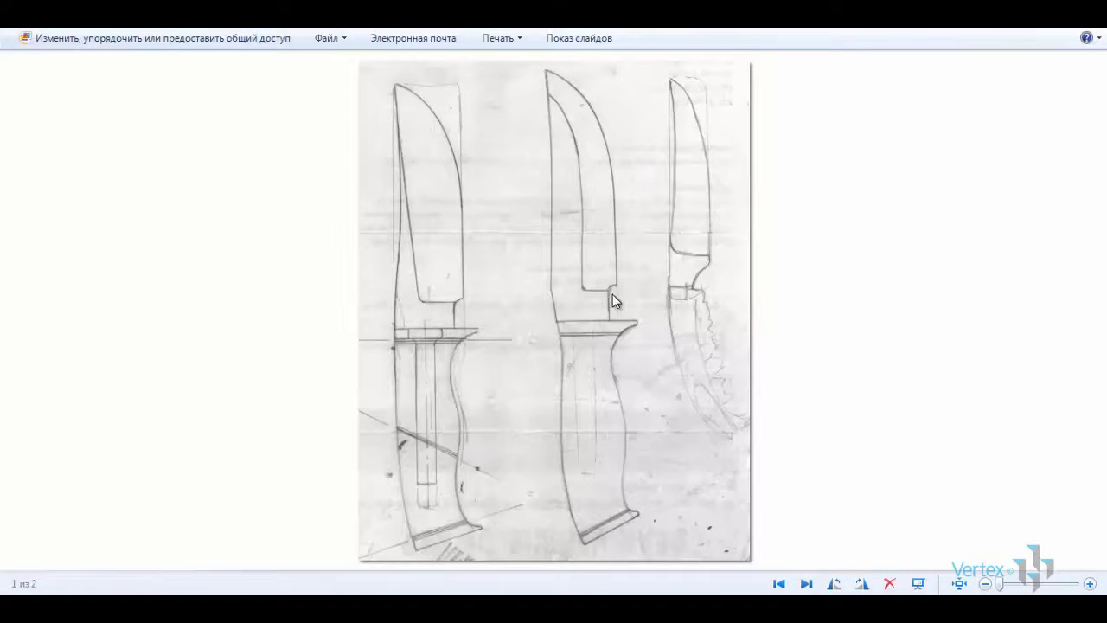
pyautogui.click(806, 584)
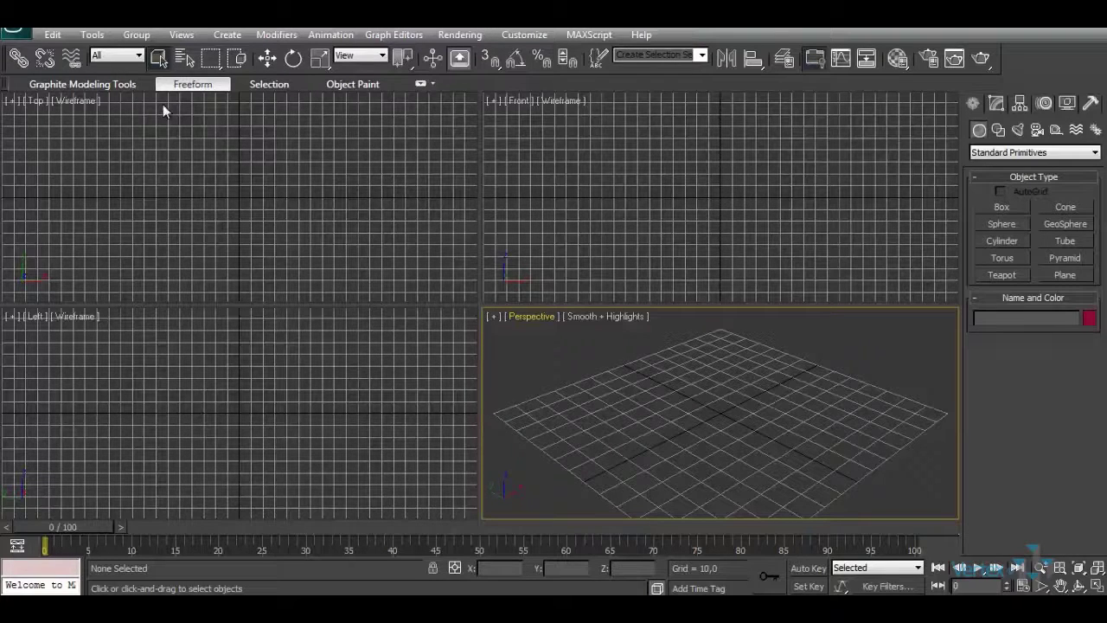
# Maximize the Left viewport and turn off its grid
pyautogui.click(80, 334)
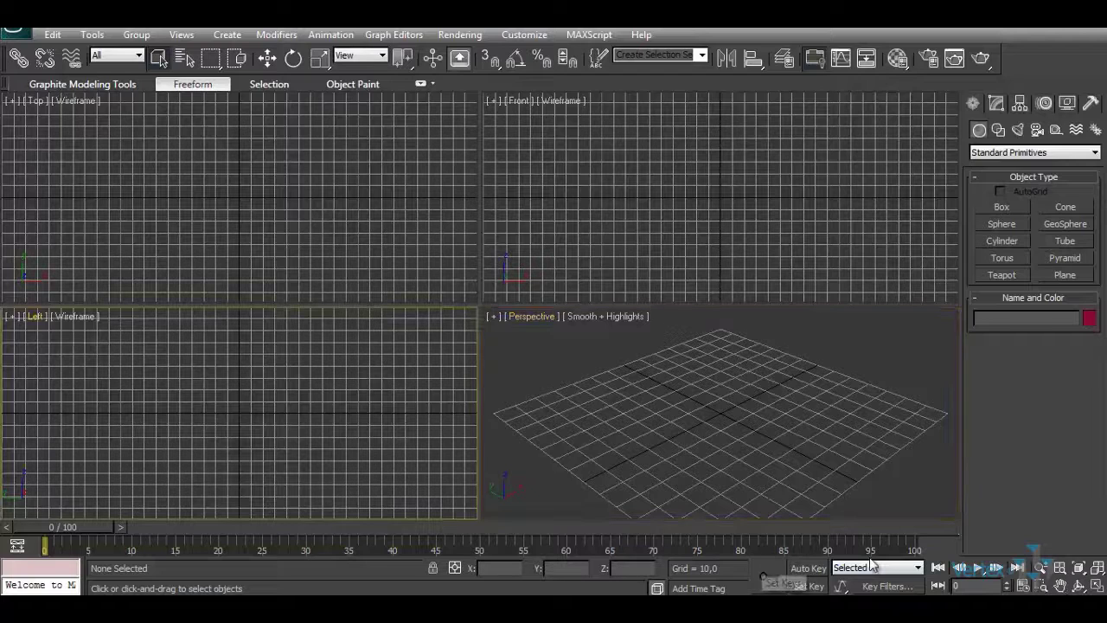
pyautogui.click(1098, 587)
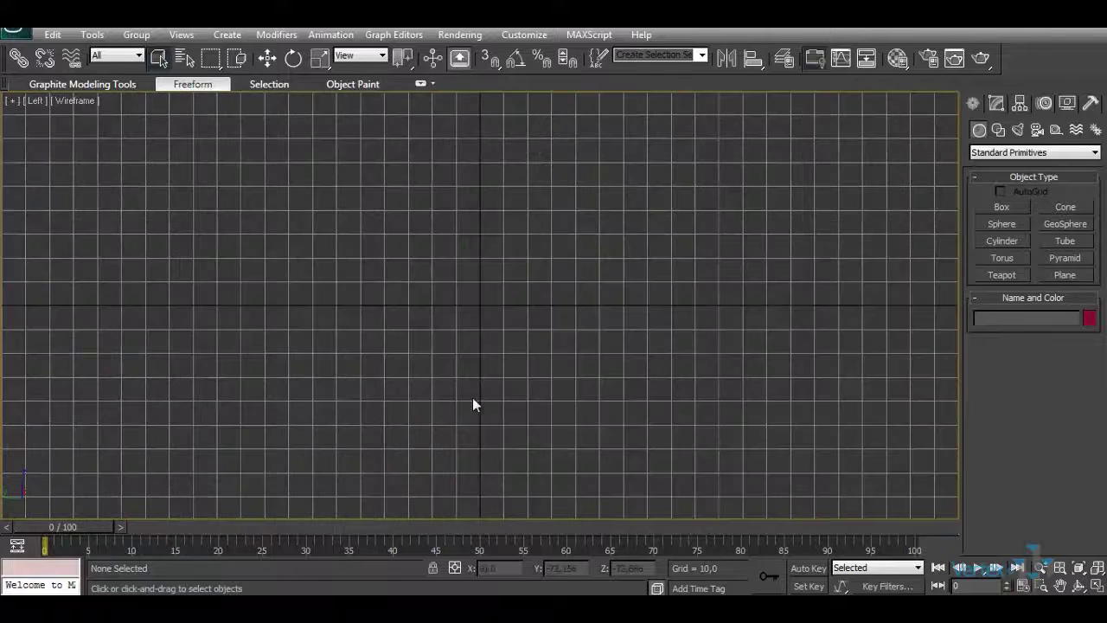
pyautogui.click(12, 100)
pyautogui.click(24, 203)
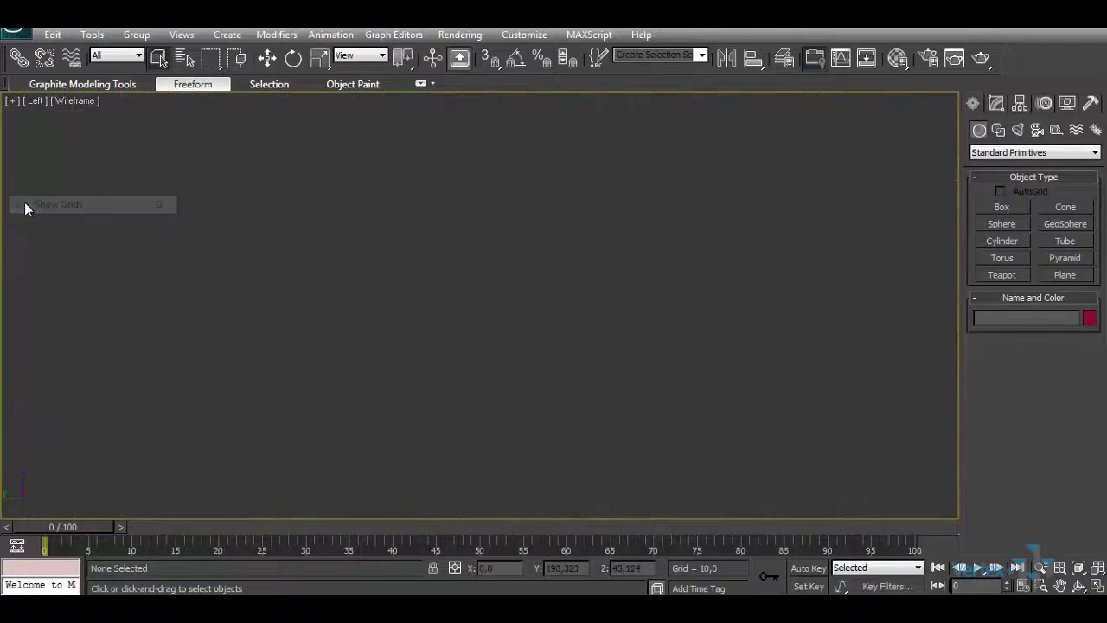
# Set the knife sketch from the noj folder as the Left viewport background, with Match Bitmap and Lock Zoom/Pan
pyautogui.click(181, 35)
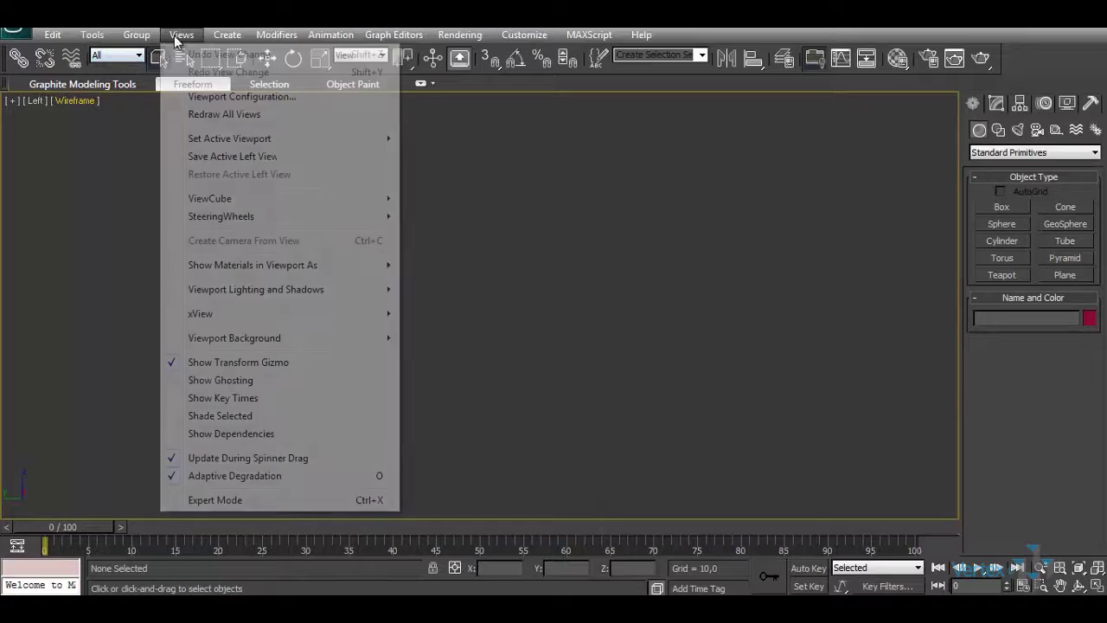
pyautogui.moveTo(273, 339)
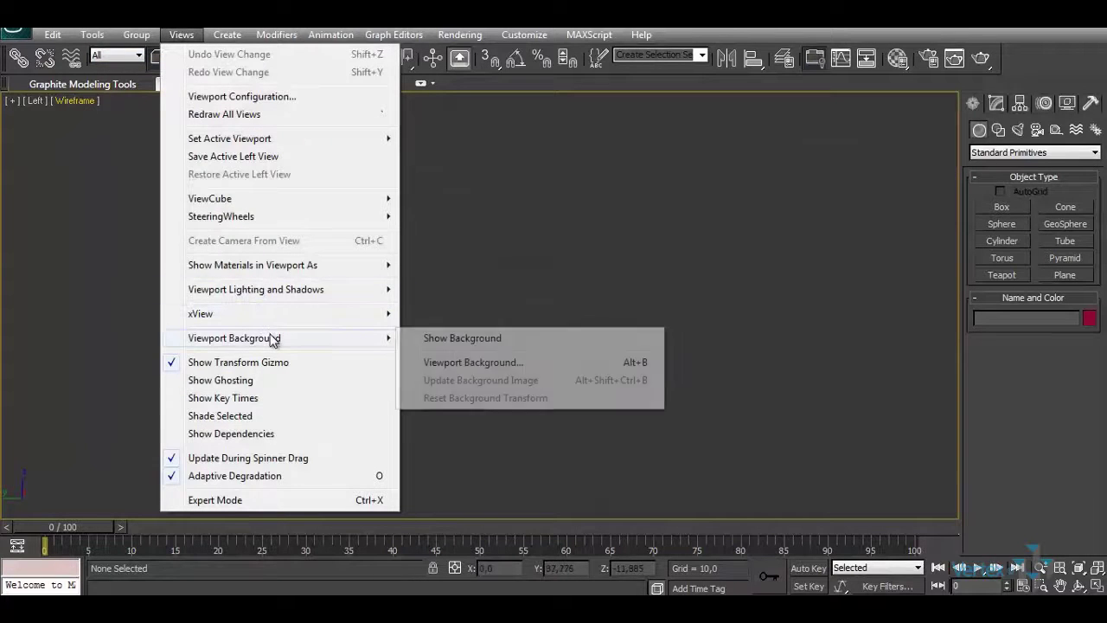
pyautogui.click(476, 360)
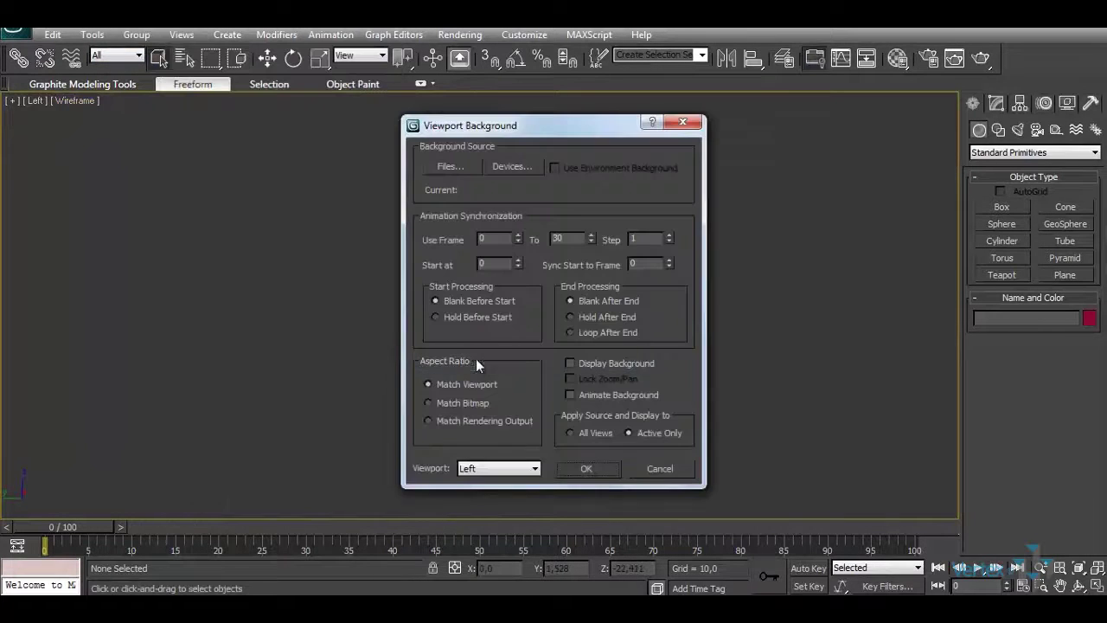
pyautogui.click(428, 402)
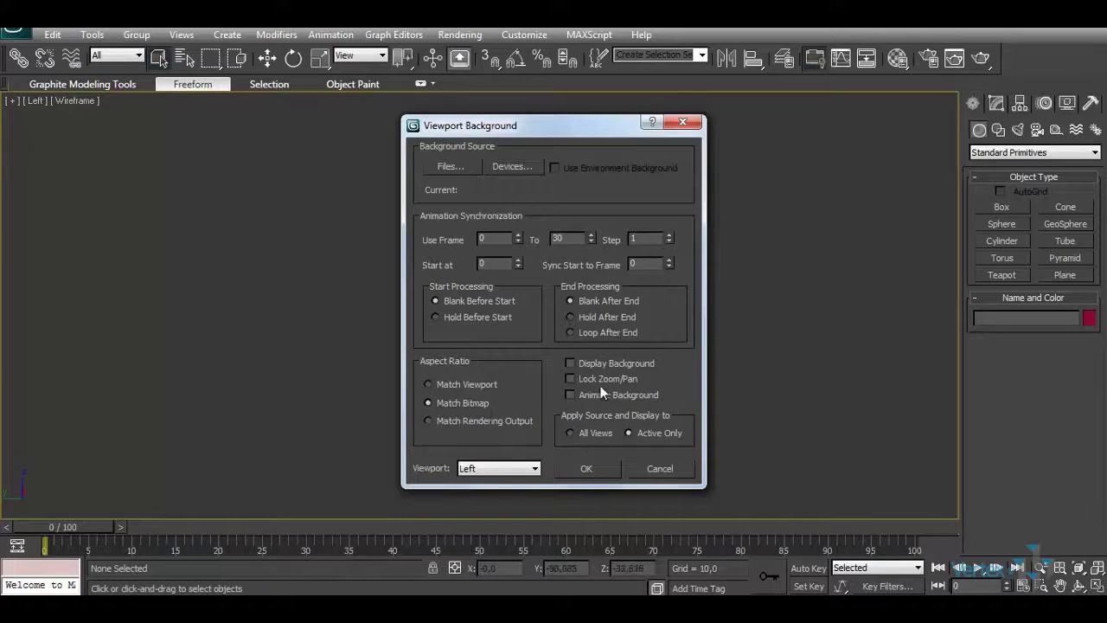
pyautogui.click(569, 379)
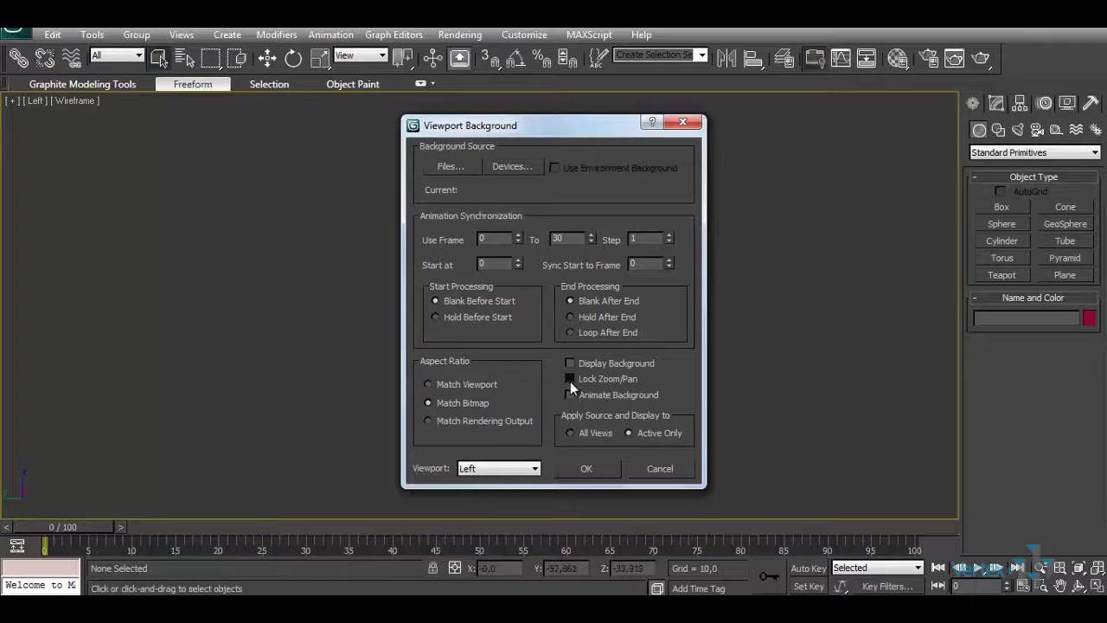
pyautogui.click(452, 167)
pyautogui.doubleClick(153, 190)
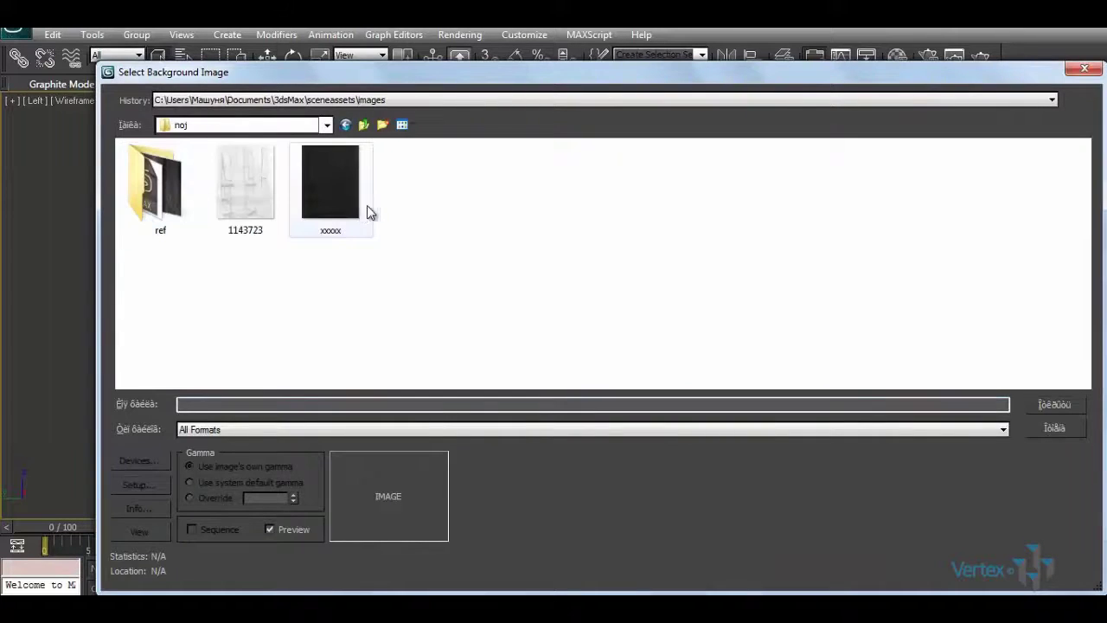
pyautogui.doubleClick(337, 185)
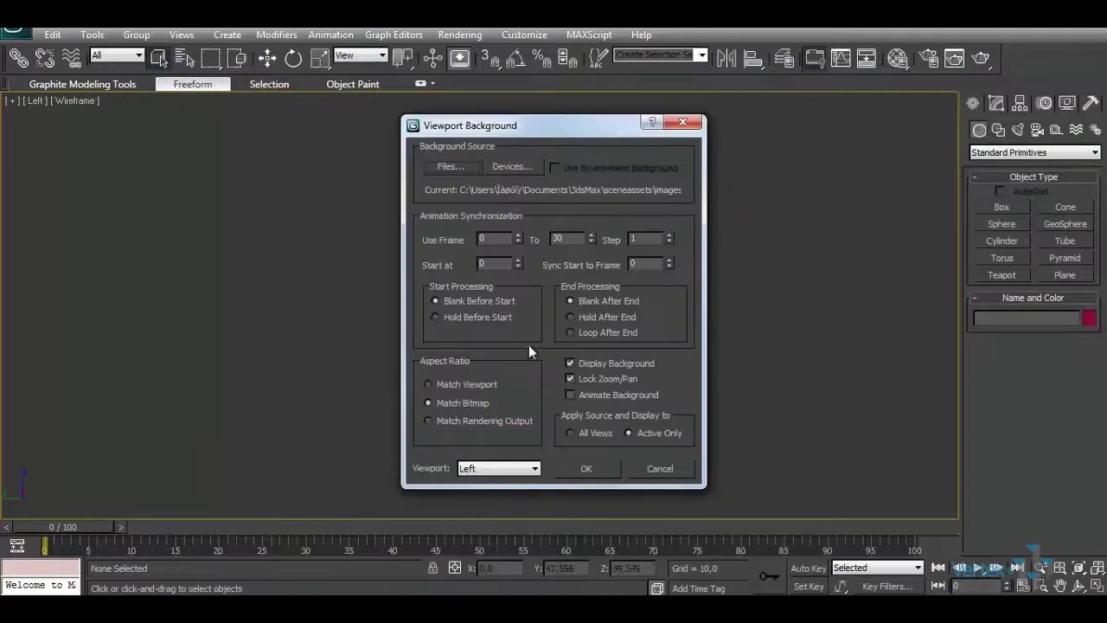
pyautogui.click(605, 467)
# Zoom and pan the Left view so the sketch fills the viewport
pyautogui.scroll(-10, 461, 267)
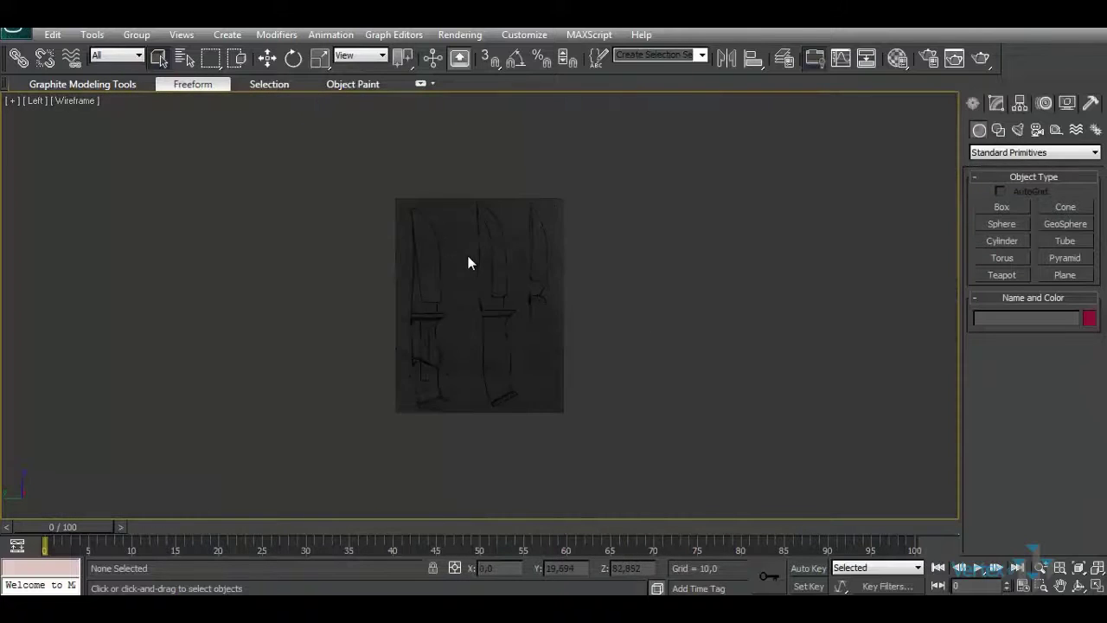
pyautogui.click(1060, 585)
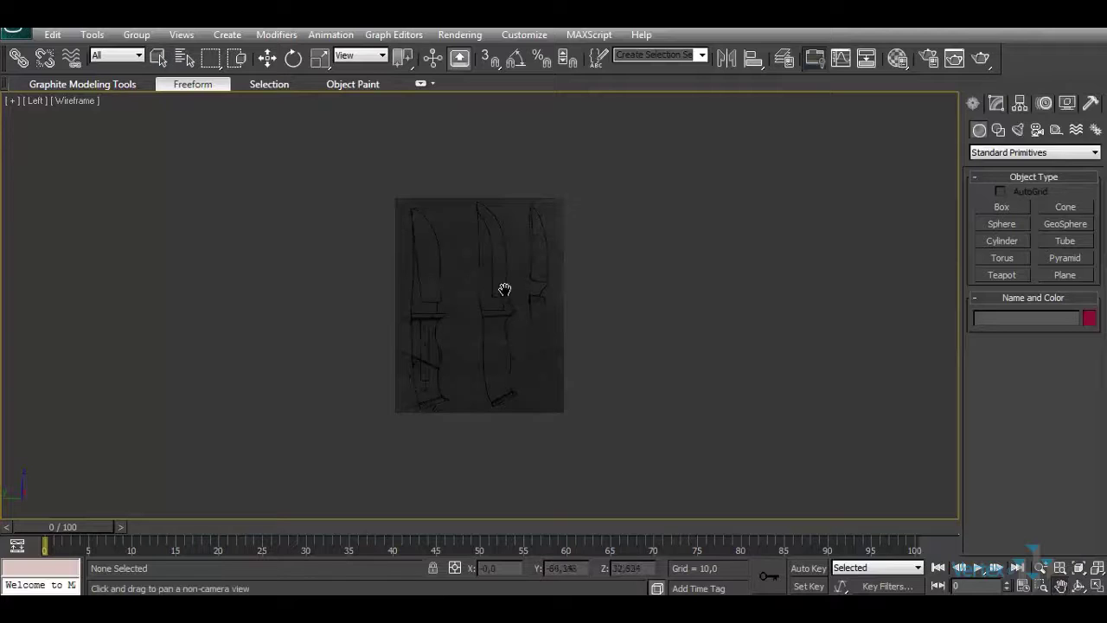
pyautogui.scroll(2, 498, 300)
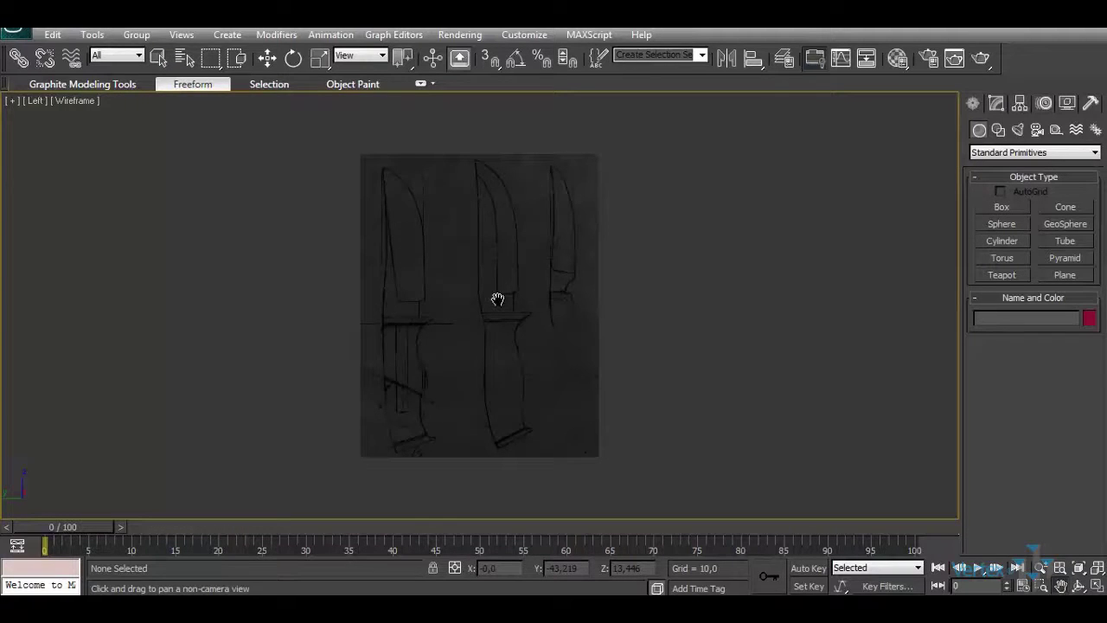
pyautogui.moveTo(497, 300); pyautogui.dragTo(490, 297)
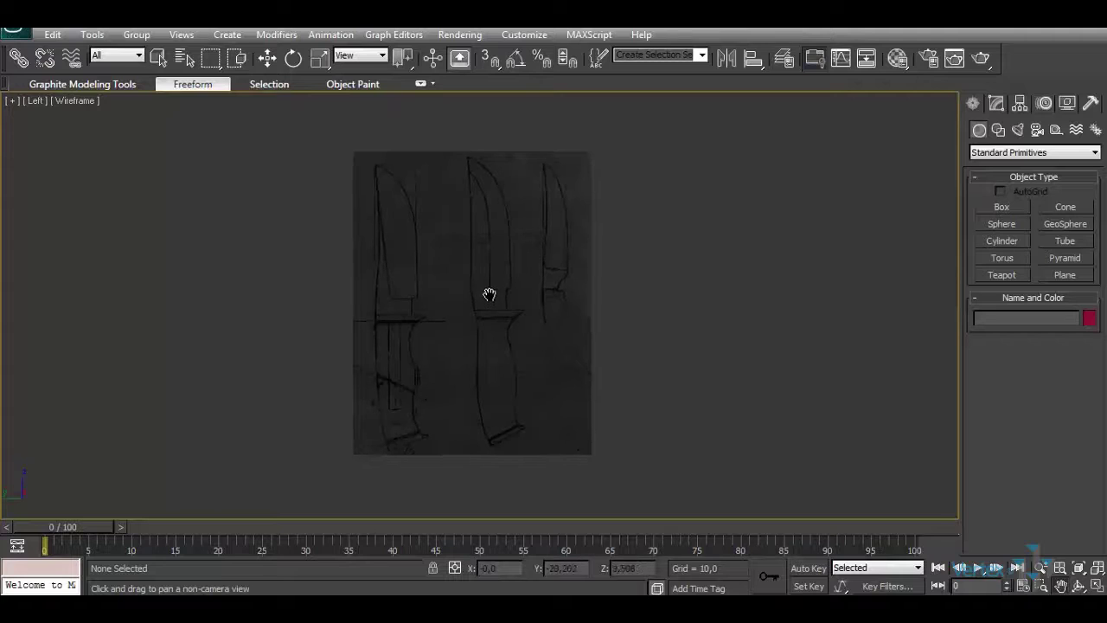
# Draw Plane001 over the middle knife's blade with 1 length segment and 1 width segment
pyautogui.click(1058, 275)
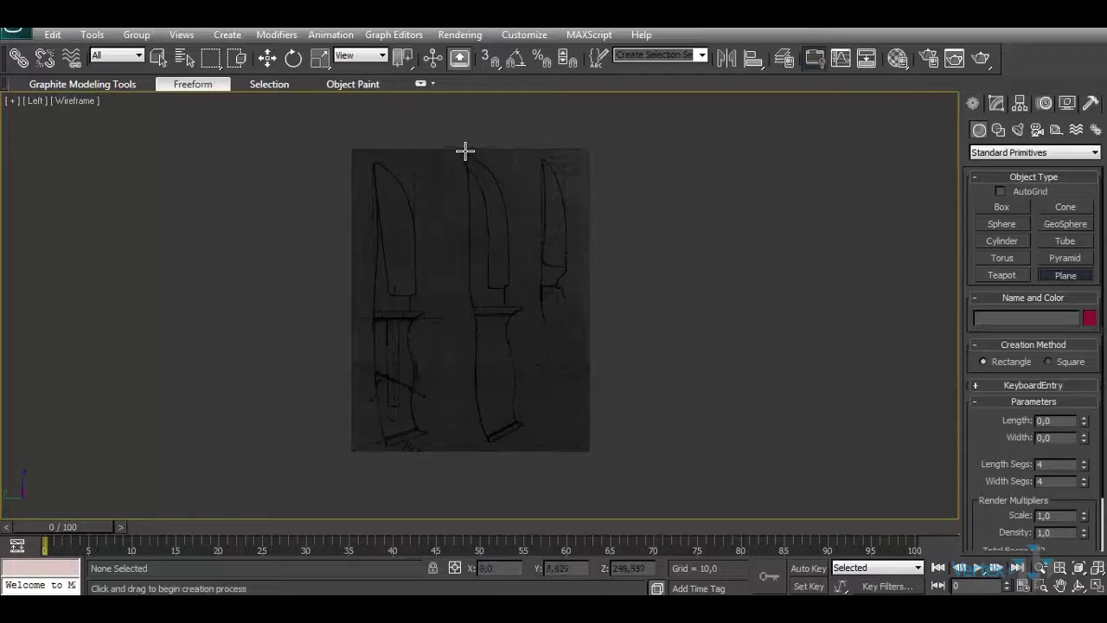
pyautogui.moveTo(464, 152)
pyautogui.mouseDown()
pyautogui.moveTo(463, 273)
pyautogui.moveTo(509, 285)
pyautogui.mouseUp()
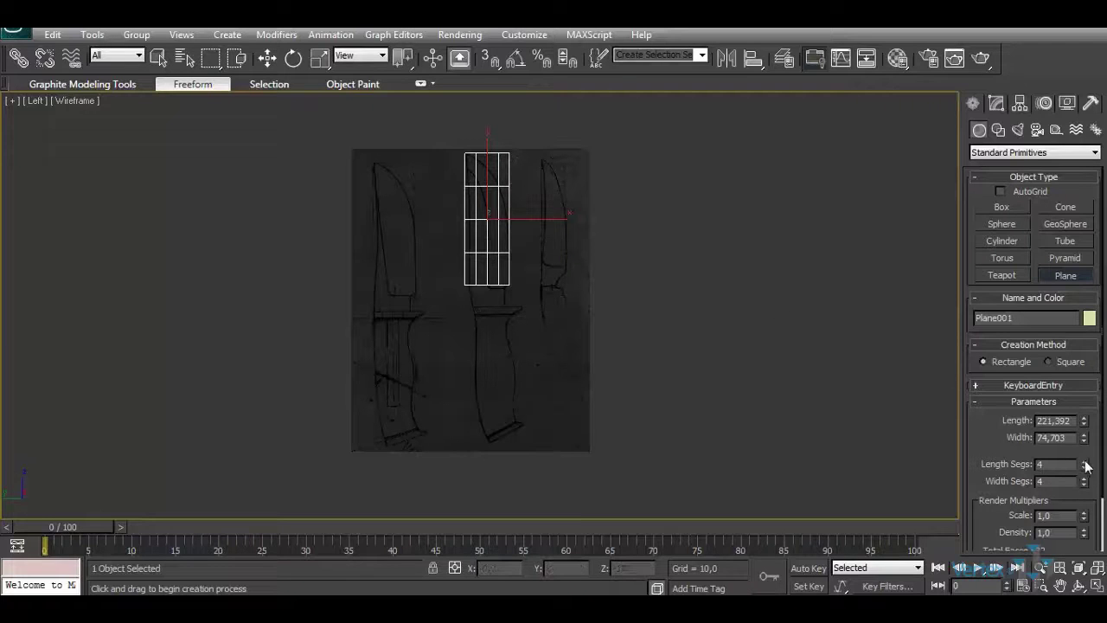
pyautogui.moveTo(1082, 468); pyautogui.dragTo(1082, 531)
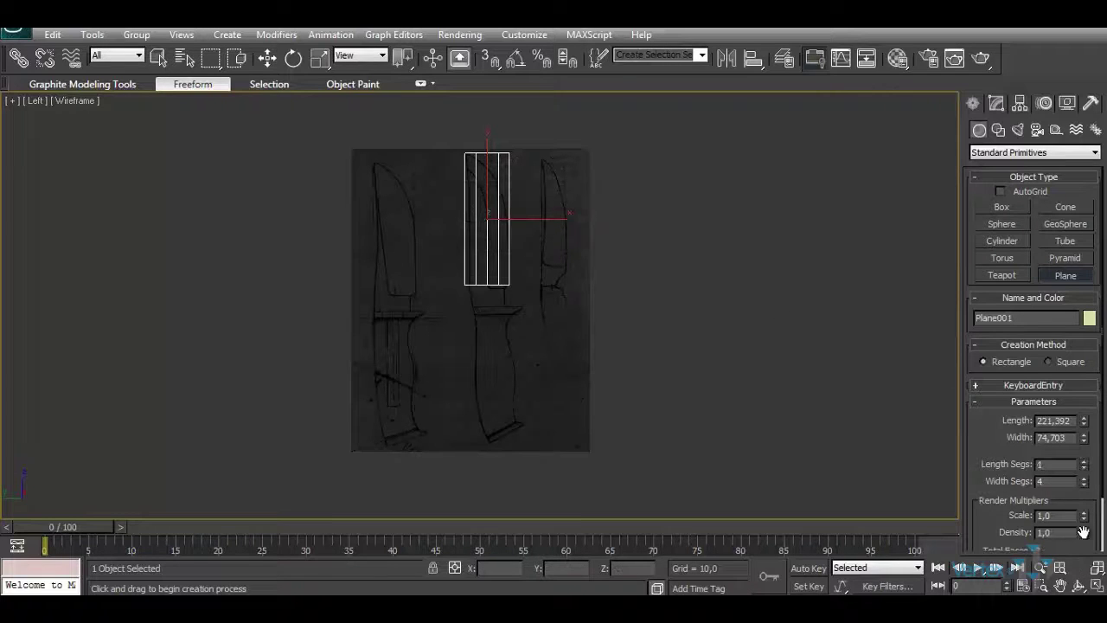
pyautogui.rightClick(1083, 482)
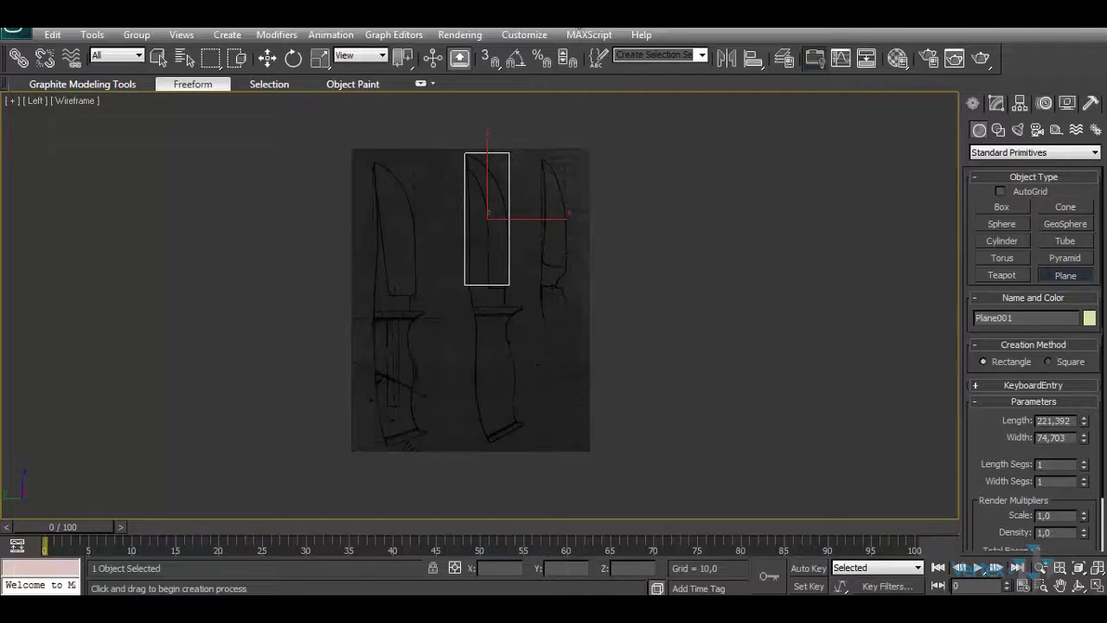
pyautogui.click(268, 59)
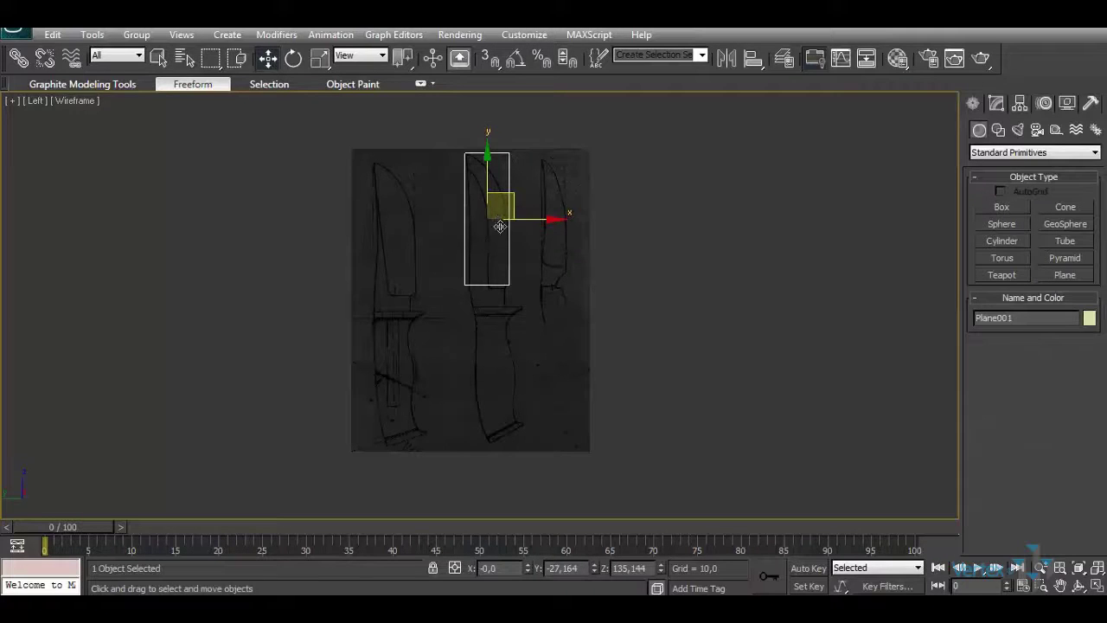
# Convert Plane001 to an Editable Poly
pyautogui.click(996, 104)
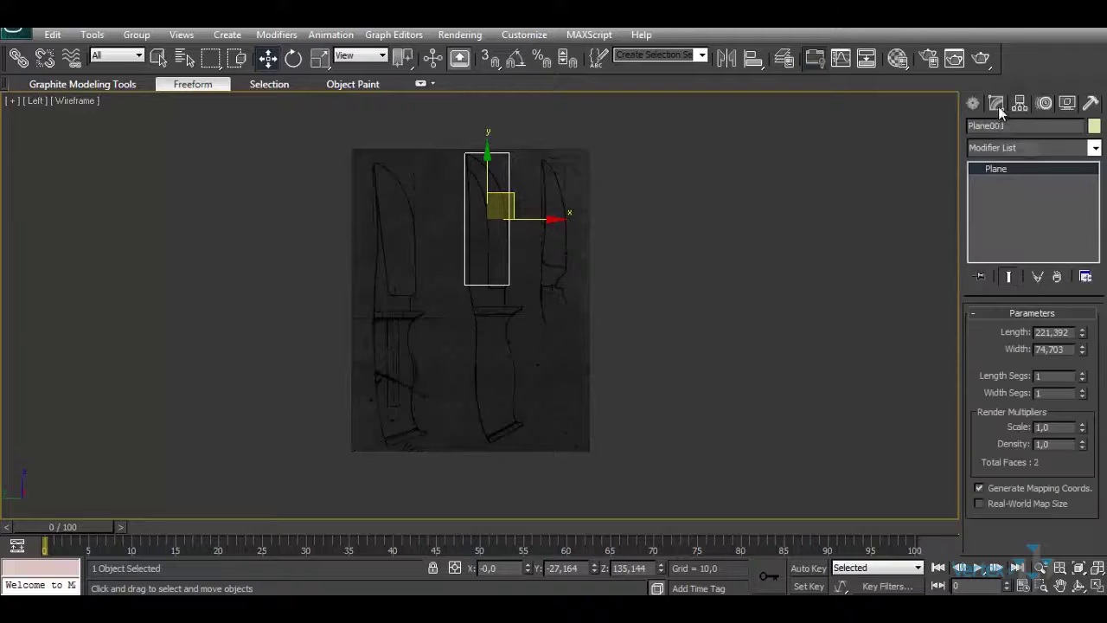
pyautogui.rightClick(1008, 169)
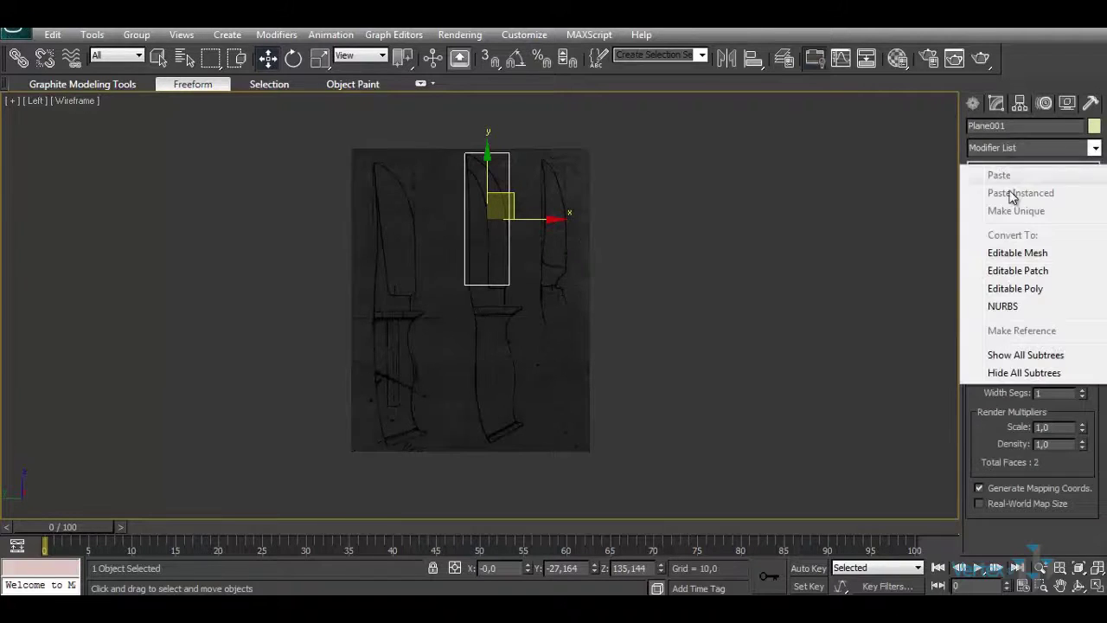
pyautogui.click(1015, 288)
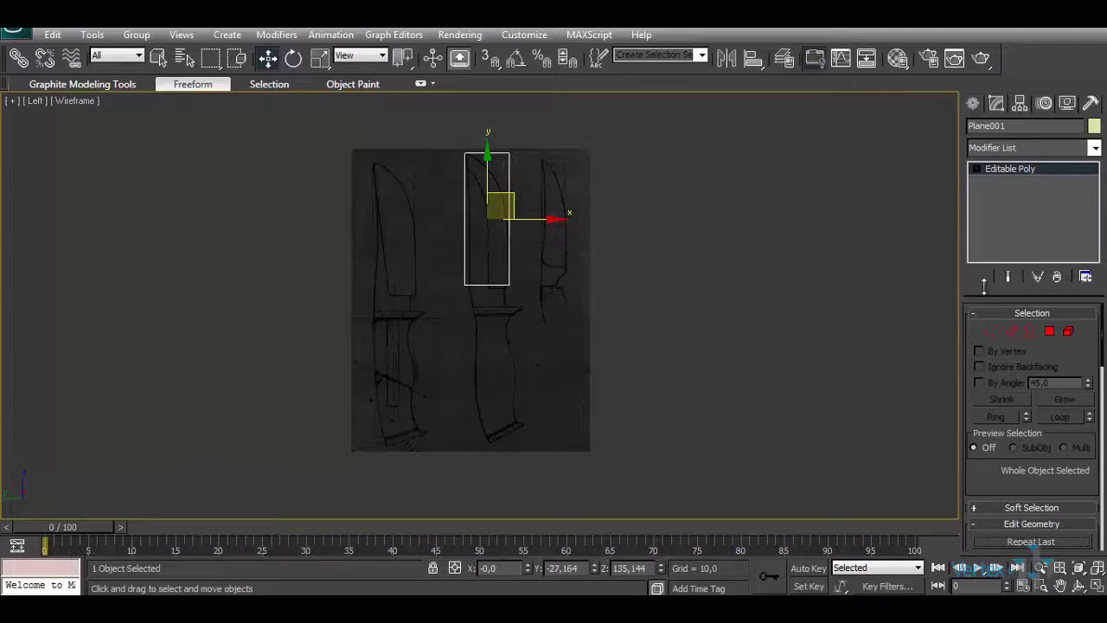
# Shift-drag the plane's bottom edge down in sections over the guard and handle
pyautogui.click(1009, 330)
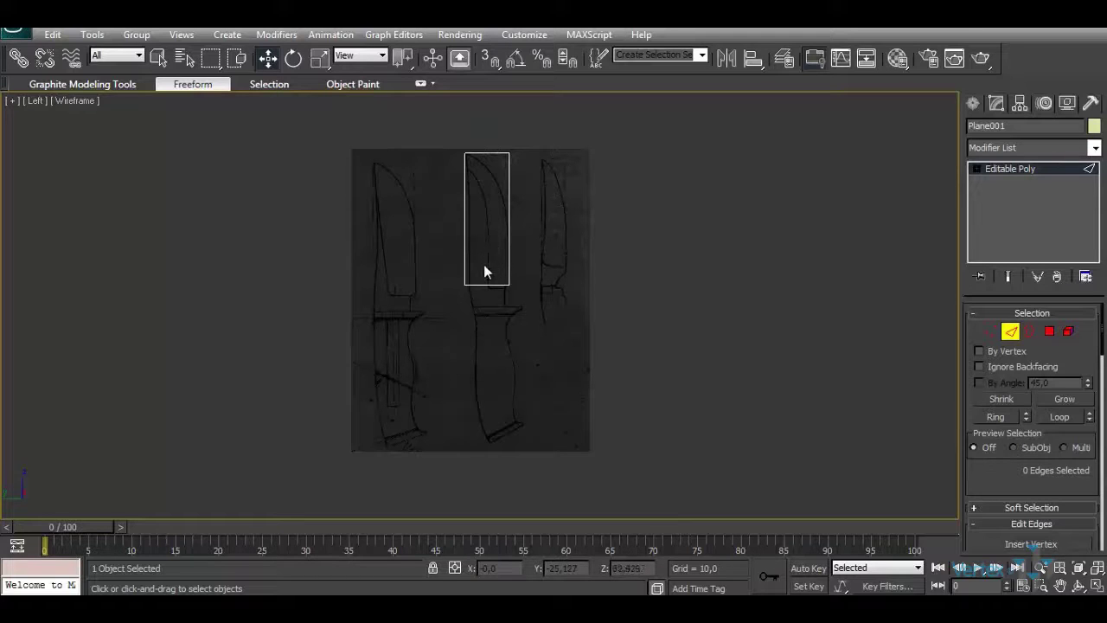
pyautogui.click(486, 286)
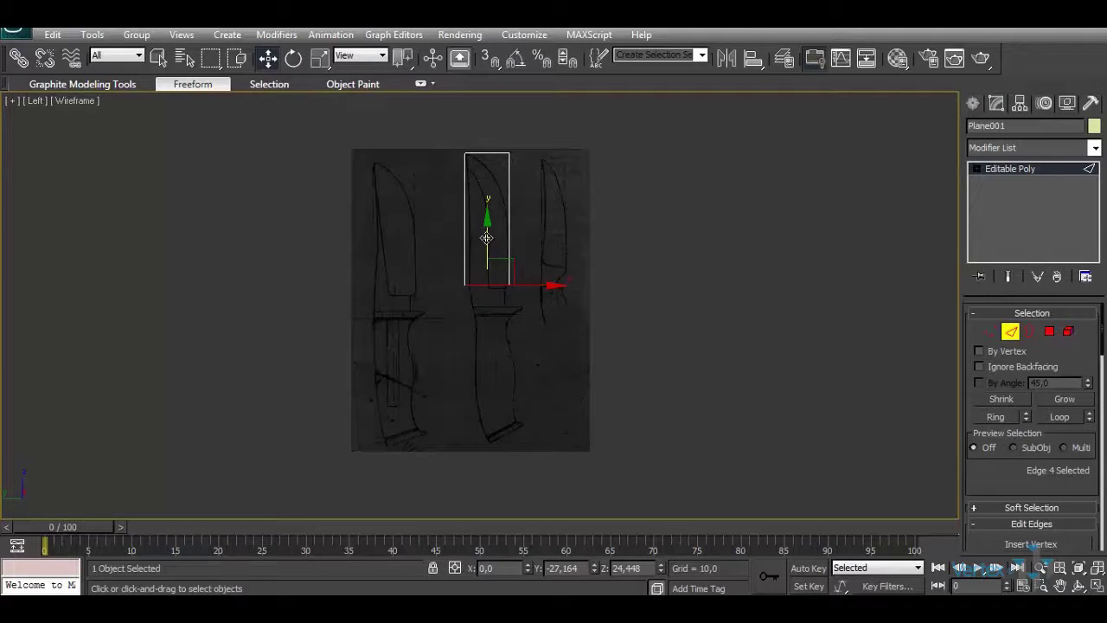
pyautogui.keyDown('shift'); pyautogui.moveTo(486, 237); pyautogui.dragTo(479, 255); pyautogui.keyUp('shift')
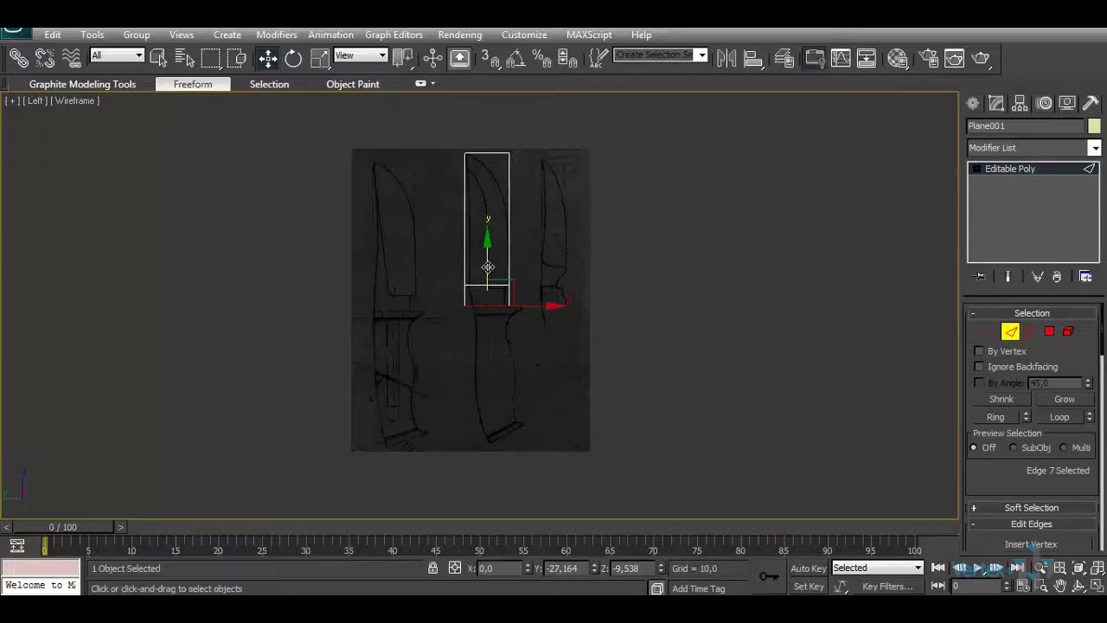
pyautogui.keyDown('shift'); pyautogui.moveTo(488, 267); pyautogui.dragTo(492, 390); pyautogui.keyUp('shift')
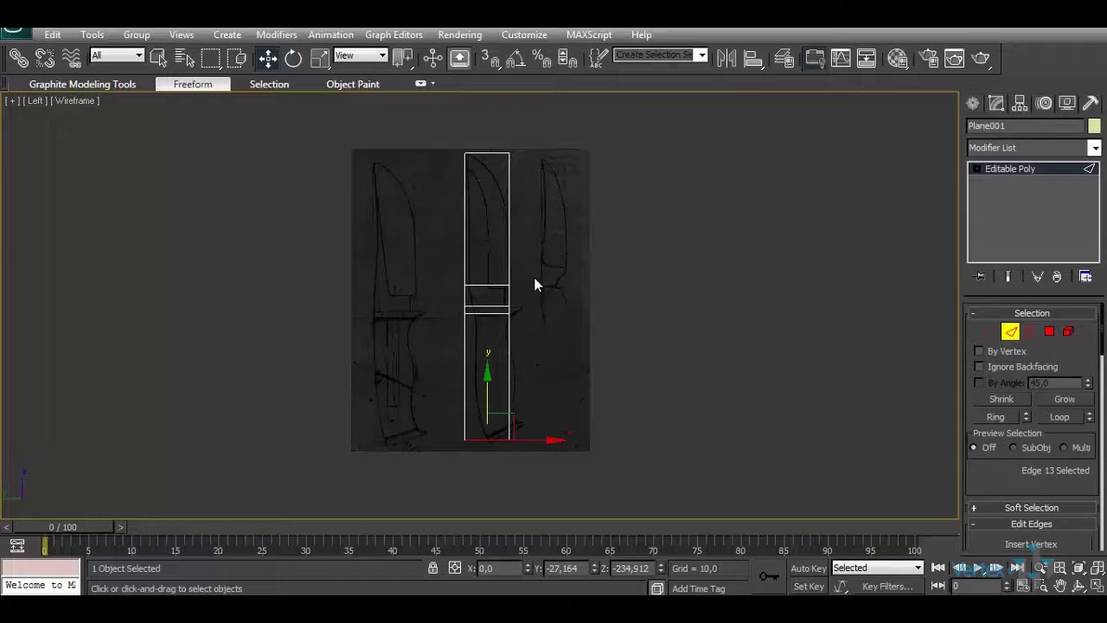
# Move the handle's bottom and side vertices onto the knife sketch's outline
pyautogui.click(992, 332)
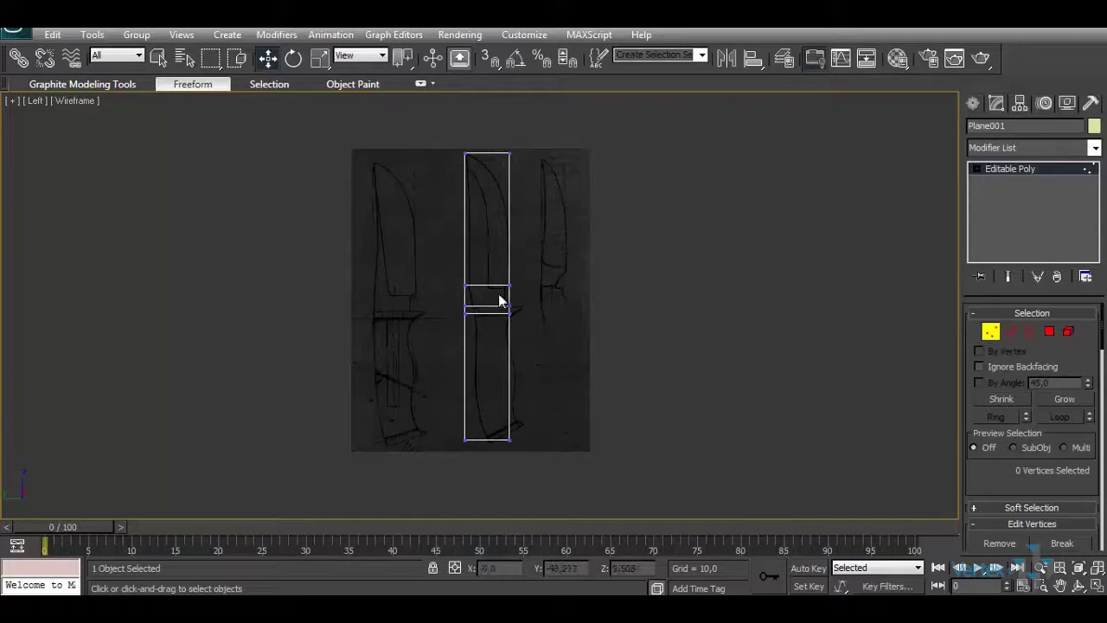
pyautogui.moveTo(499, 301); pyautogui.dragTo(561, 323)
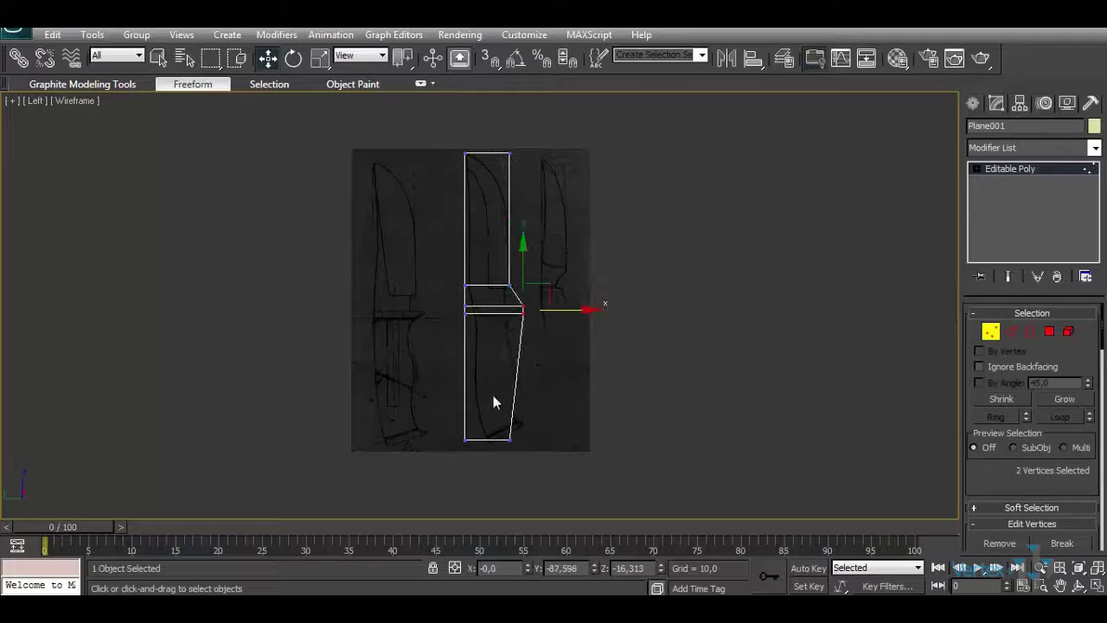
pyautogui.moveTo(489, 395); pyautogui.dragTo(530, 448)
pyautogui.moveTo(539, 433); pyautogui.dragTo(553, 421)
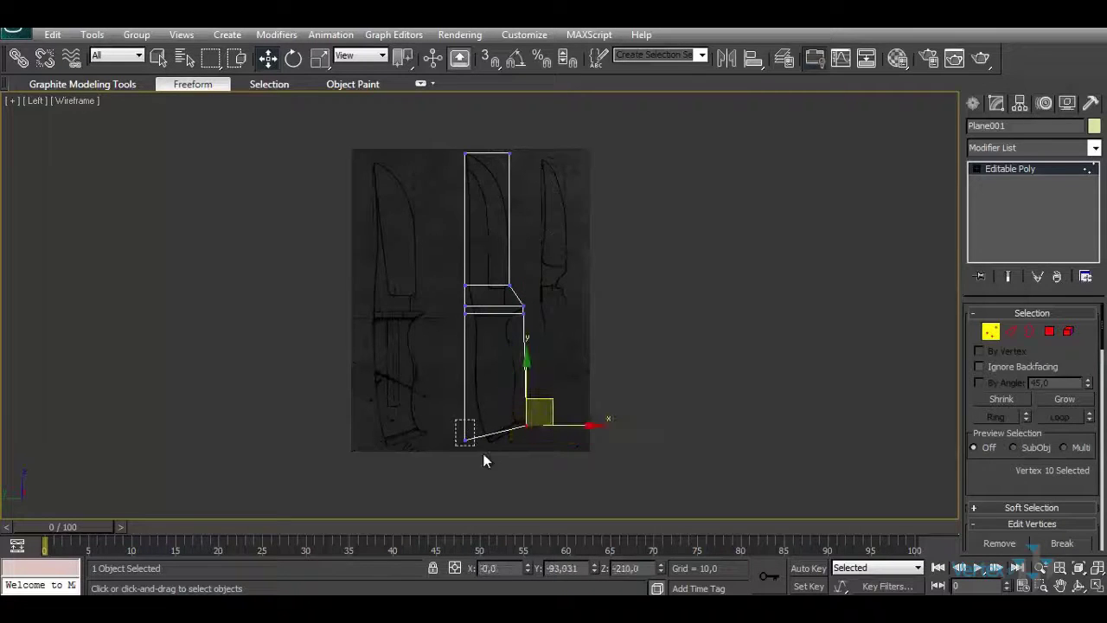
pyautogui.click(466, 434)
pyautogui.moveTo(490, 441); pyautogui.dragTo(507, 442)
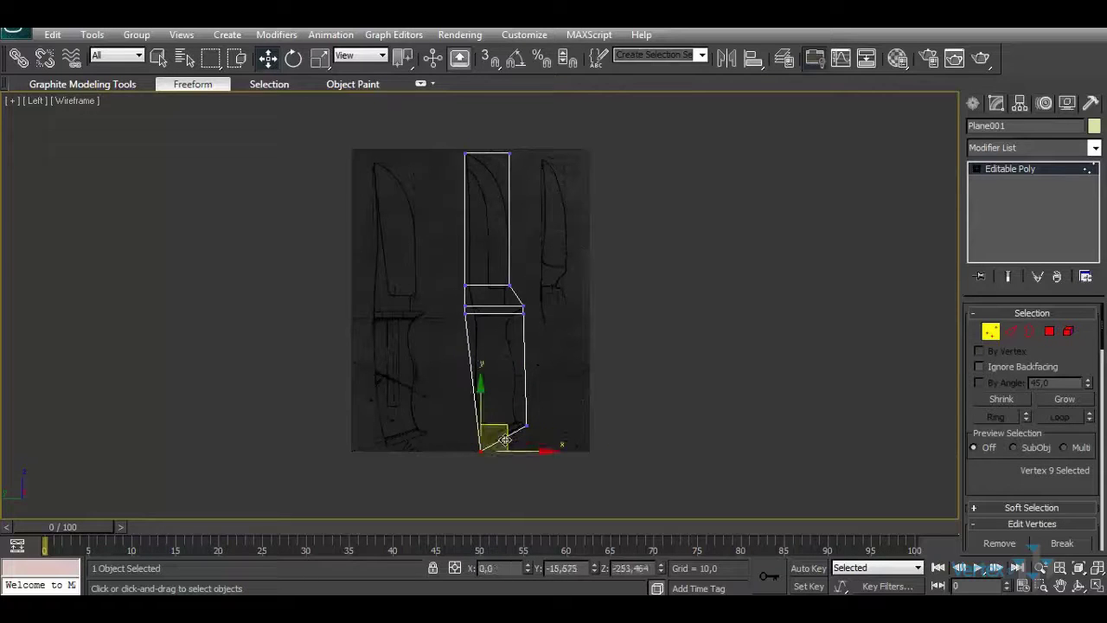
pyautogui.moveTo(446, 269); pyautogui.dragTo(506, 304)
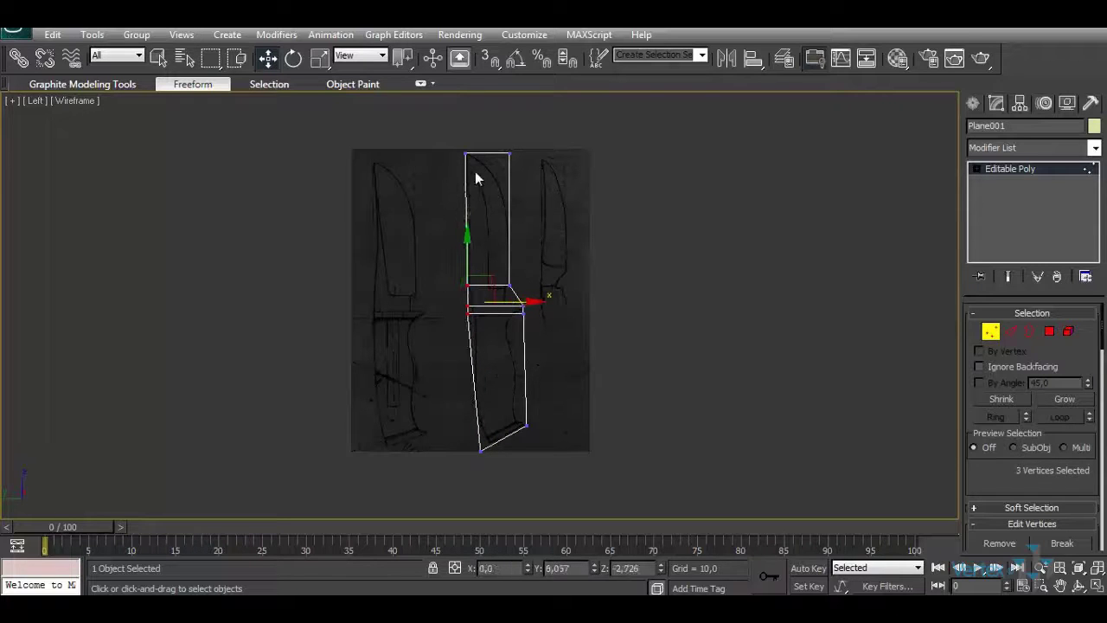
# Clear the vertex selection and zoom and pan to frame the blade
pyautogui.click(500, 132)
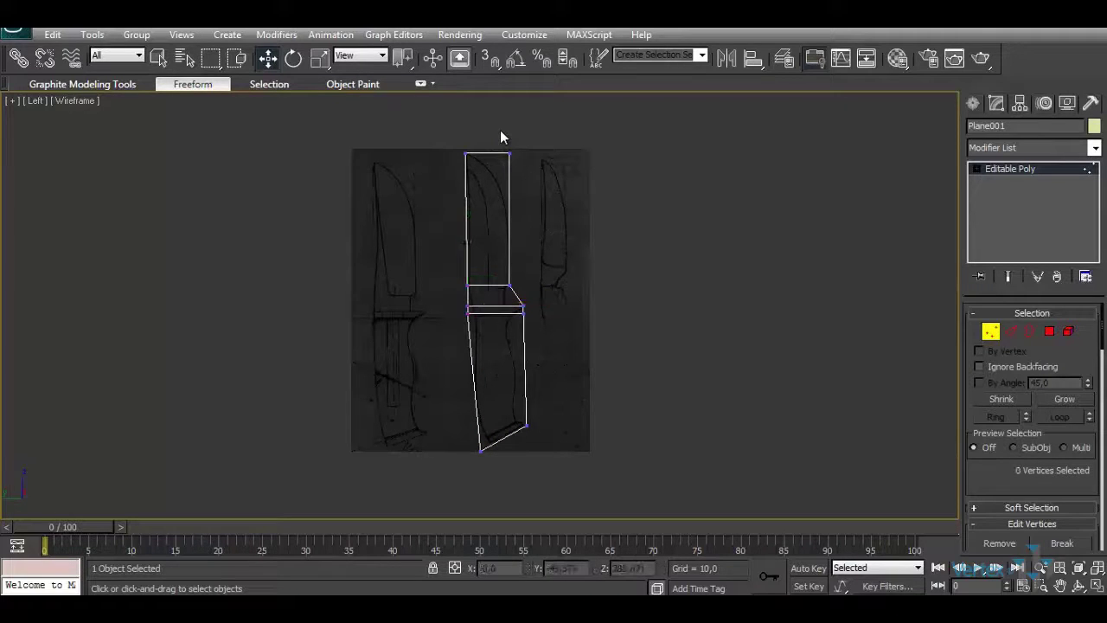
pyautogui.scroll(2, 501, 162)
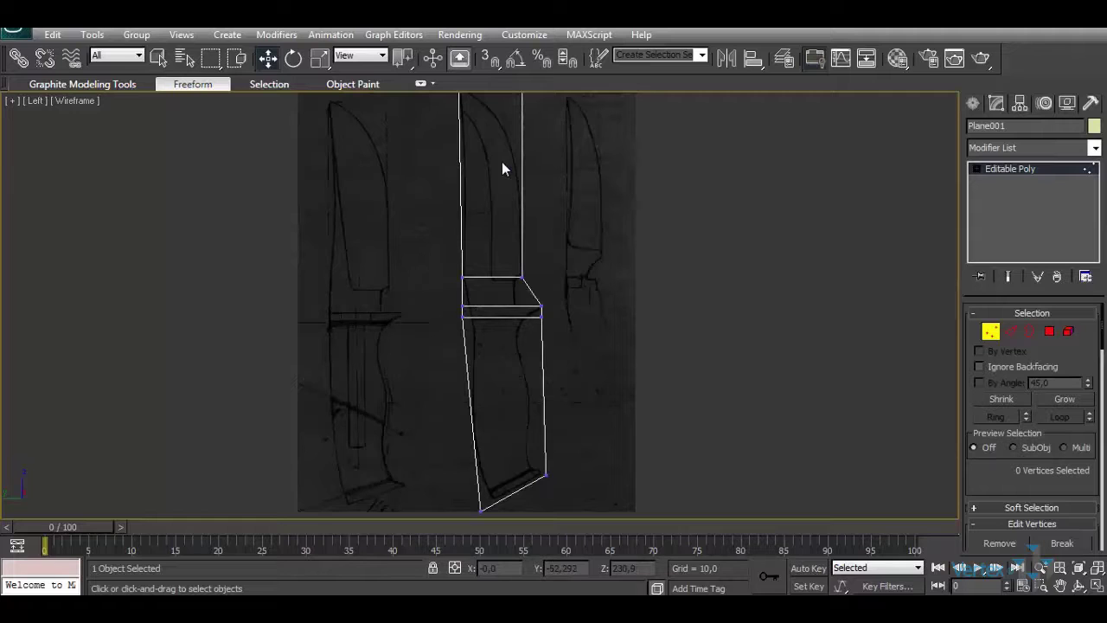
pyautogui.click(1060, 585)
pyautogui.moveTo(650, 370); pyautogui.dragTo(568, 440)
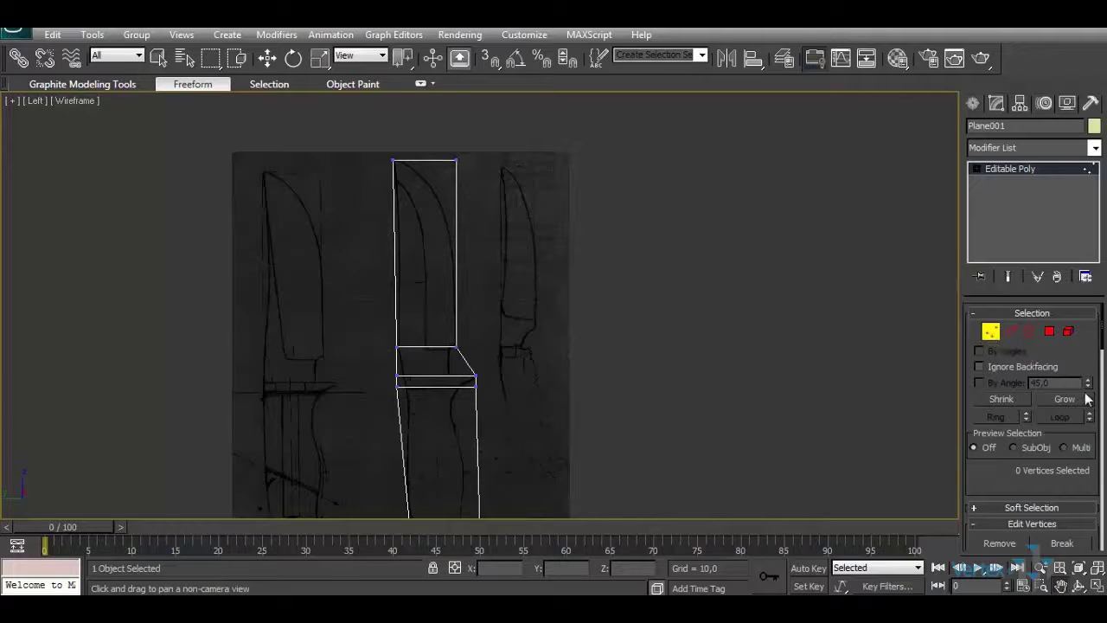
pyautogui.scroll(-3, 1072, 363)
# Cut two crosswise edges across the upper part of the blade
pyautogui.scroll(-7, 1026, 458)
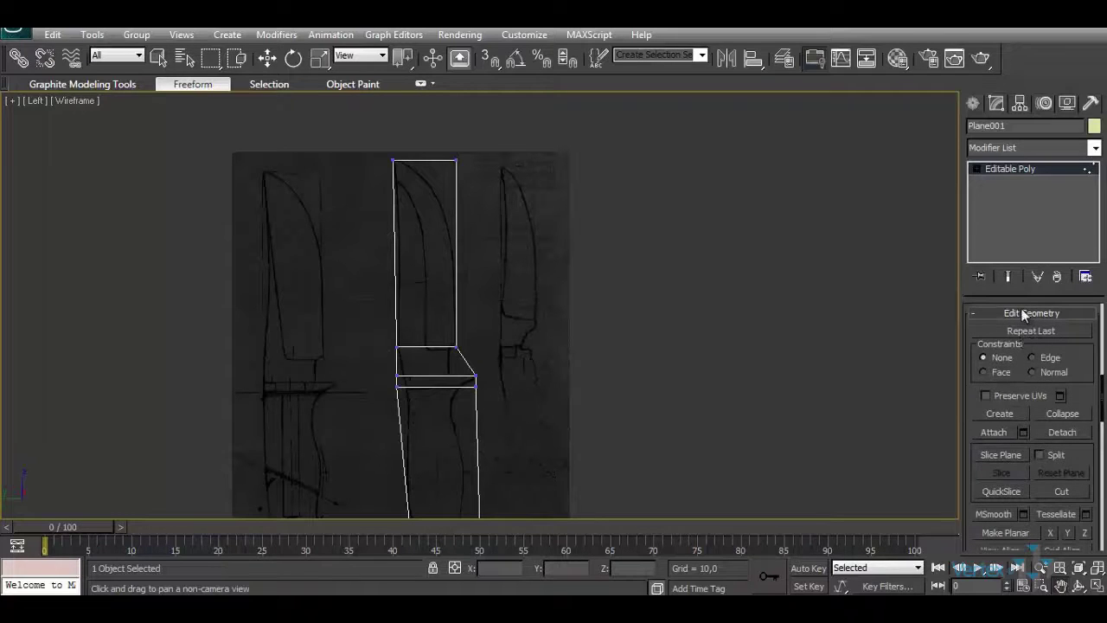
pyautogui.click(1056, 491)
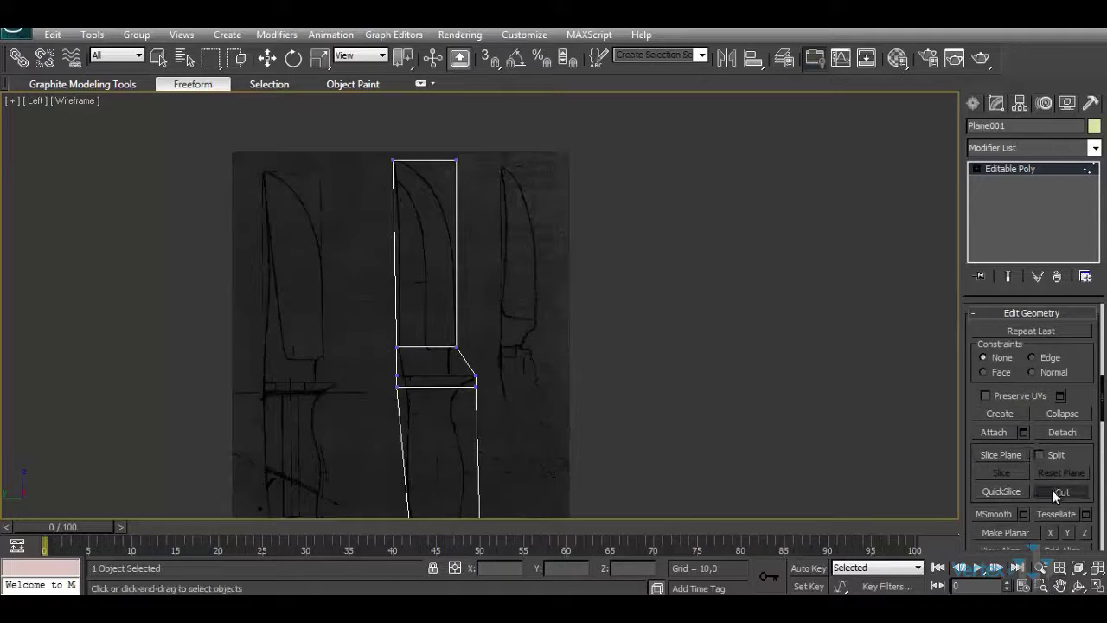
pyautogui.click(457, 198)
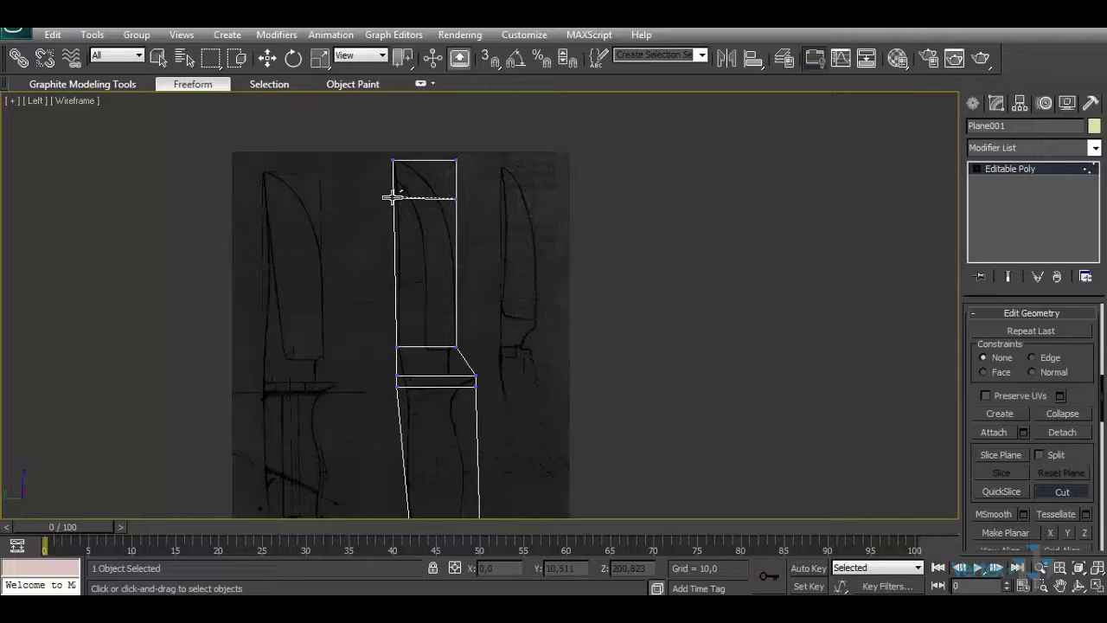
pyautogui.click(393, 197)
pyautogui.rightClick(450, 250)
pyautogui.click(456, 234)
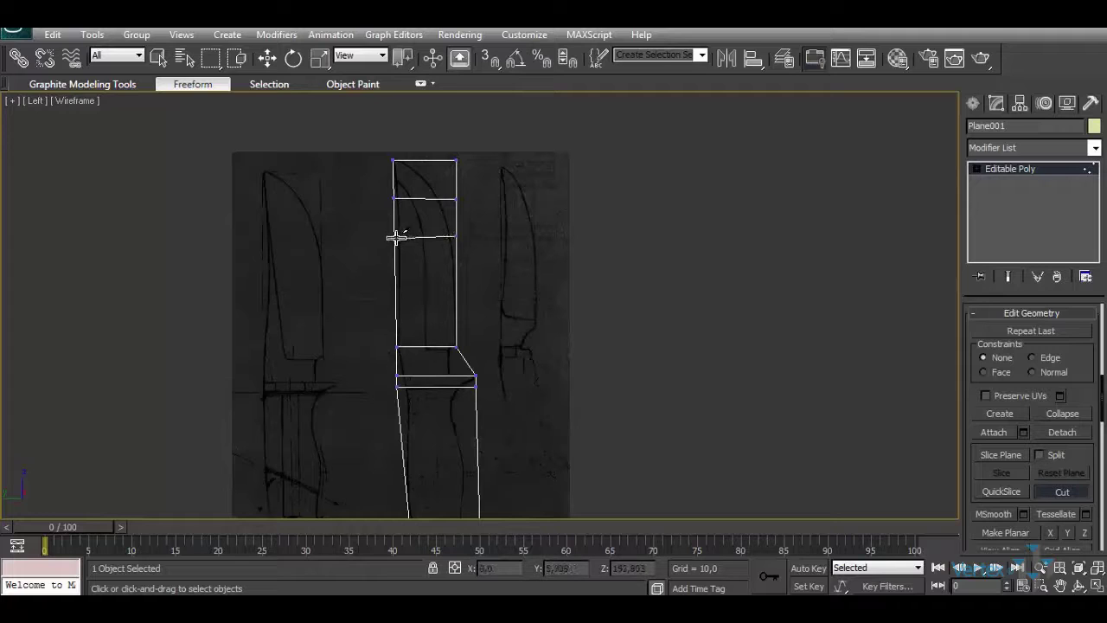
pyautogui.click(395, 236)
pyautogui.rightClick(439, 274)
# Cut further crosswise edges across the lower blade and pull the top-right corner toward the tip
pyautogui.click(457, 282)
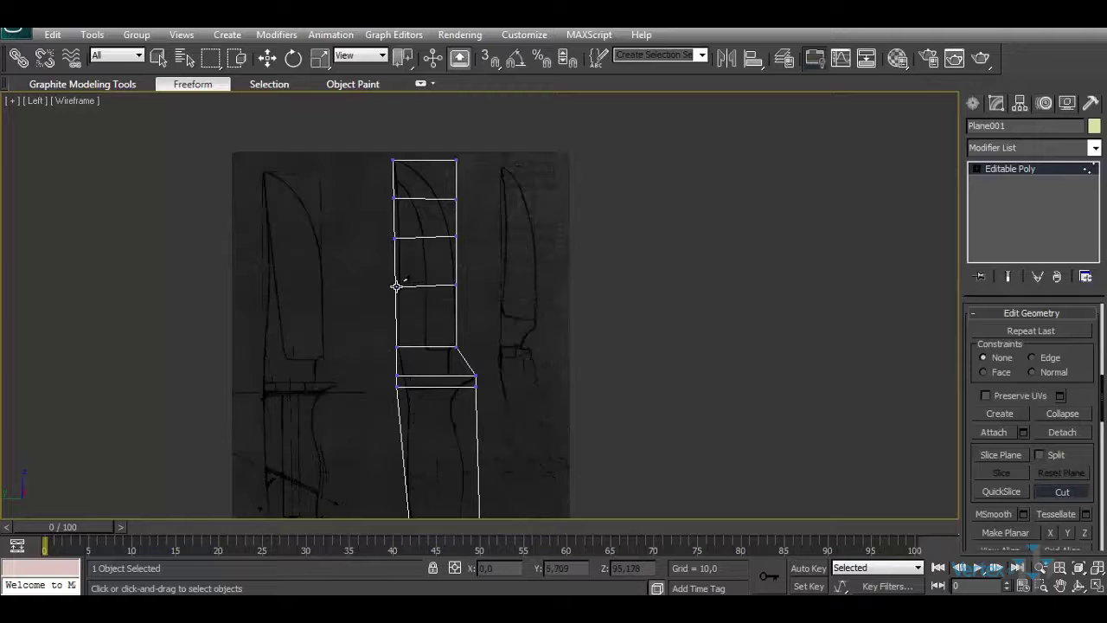
pyautogui.click(456, 320)
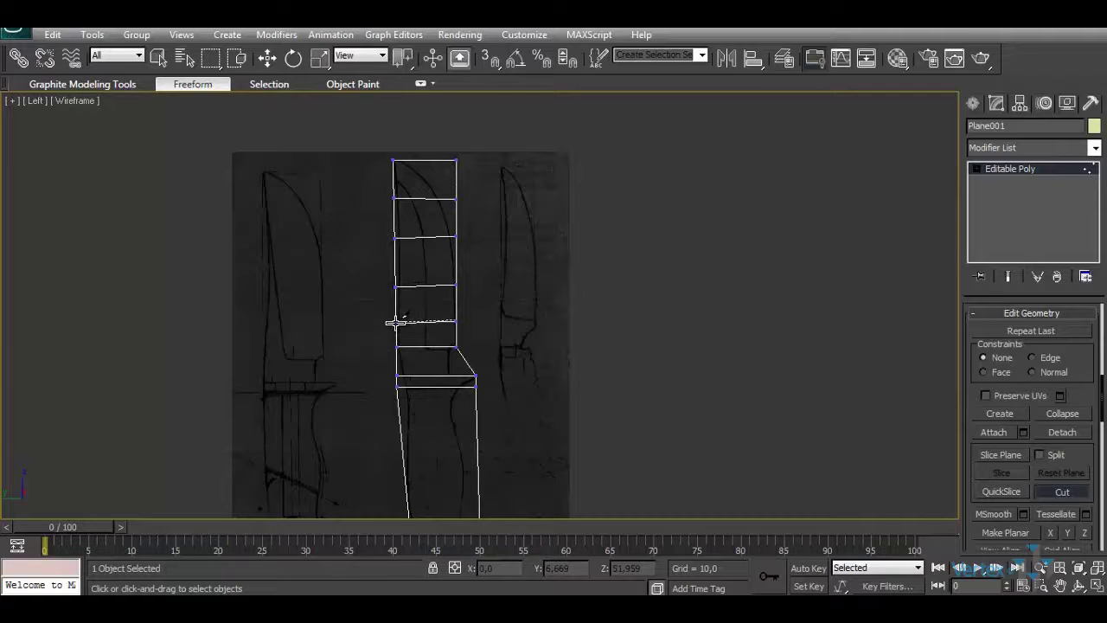
pyautogui.rightClick(393, 322)
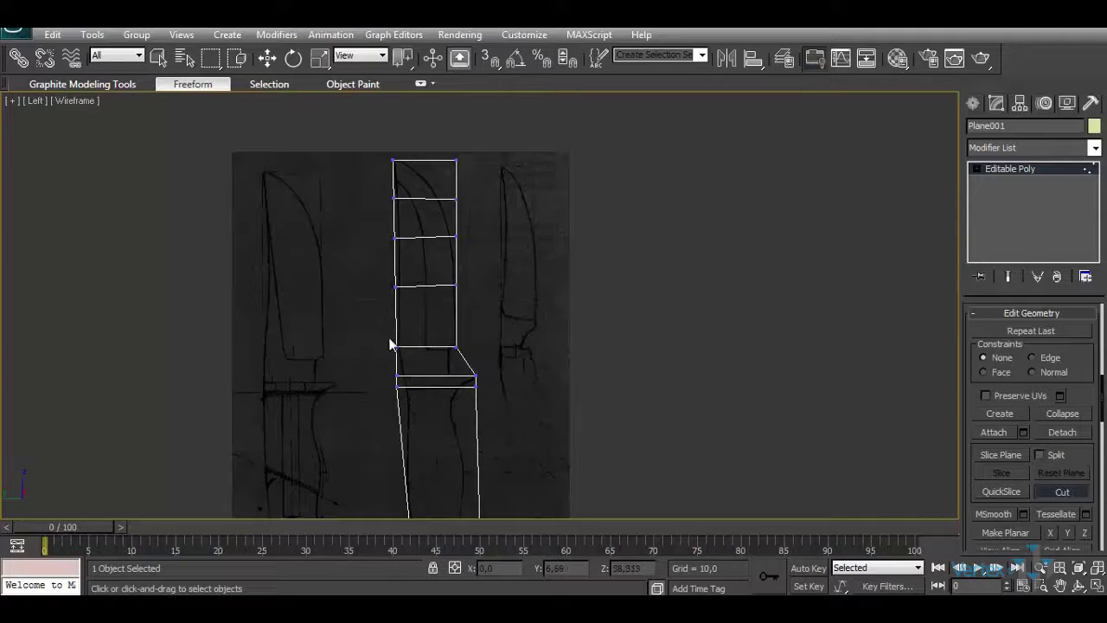
pyautogui.click(456, 321)
pyautogui.click(267, 57)
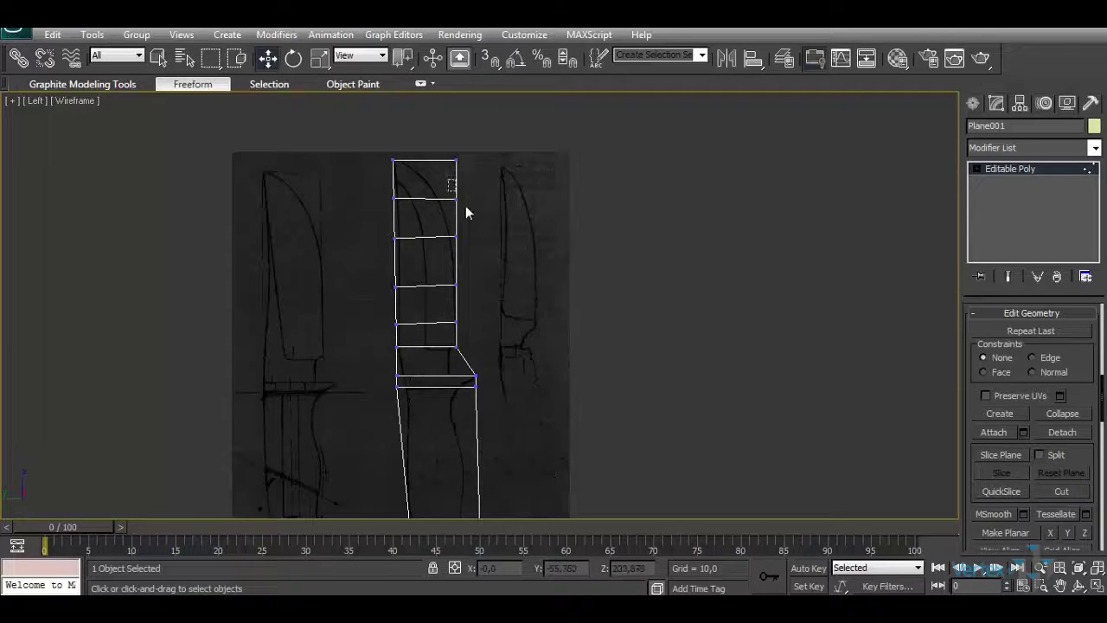
pyautogui.moveTo(486, 199); pyautogui.dragTo(470, 200)
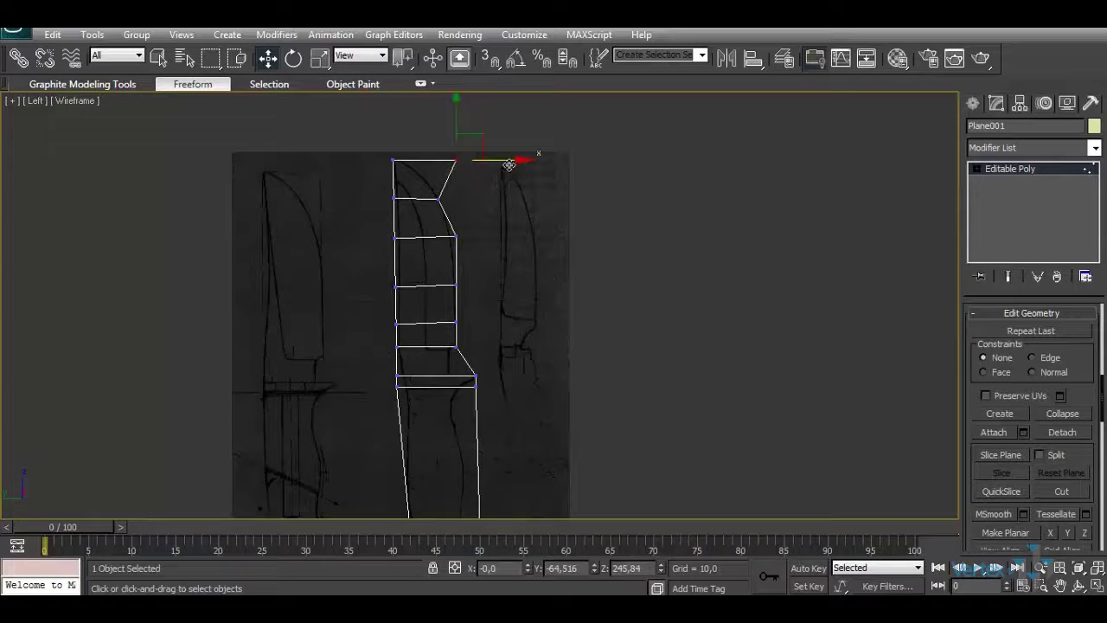
# Drag the blade's edge and tip vertices onto the sketch's curved outline, then zoom out
pyautogui.moveTo(508, 165); pyautogui.dragTo(463, 174)
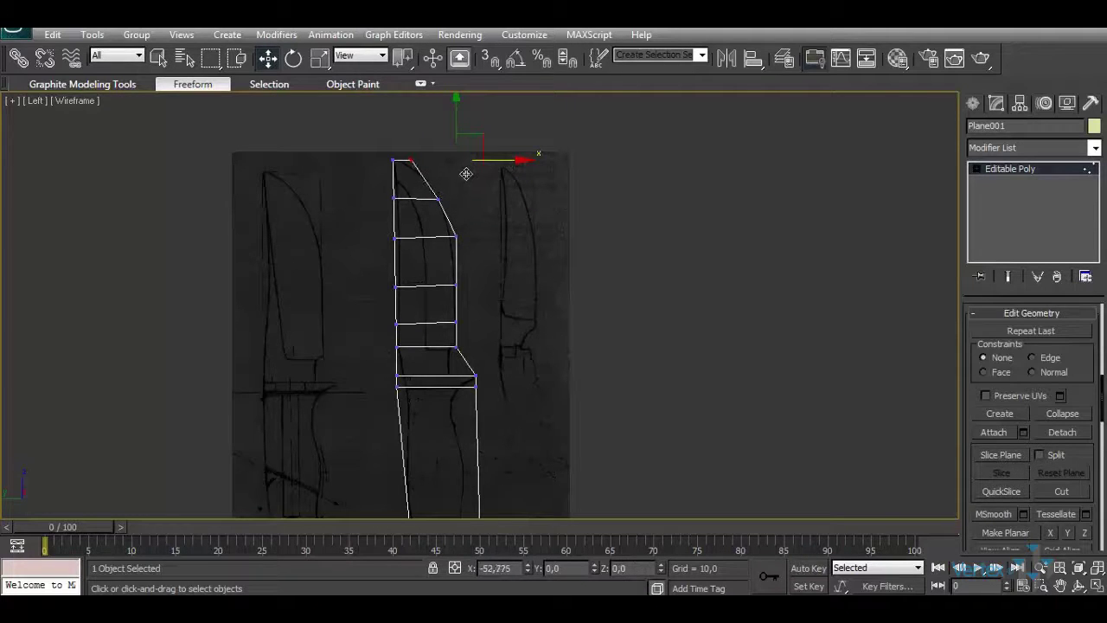
pyautogui.click(456, 235)
pyautogui.moveTo(499, 236); pyautogui.dragTo(494, 233)
pyautogui.click(455, 284)
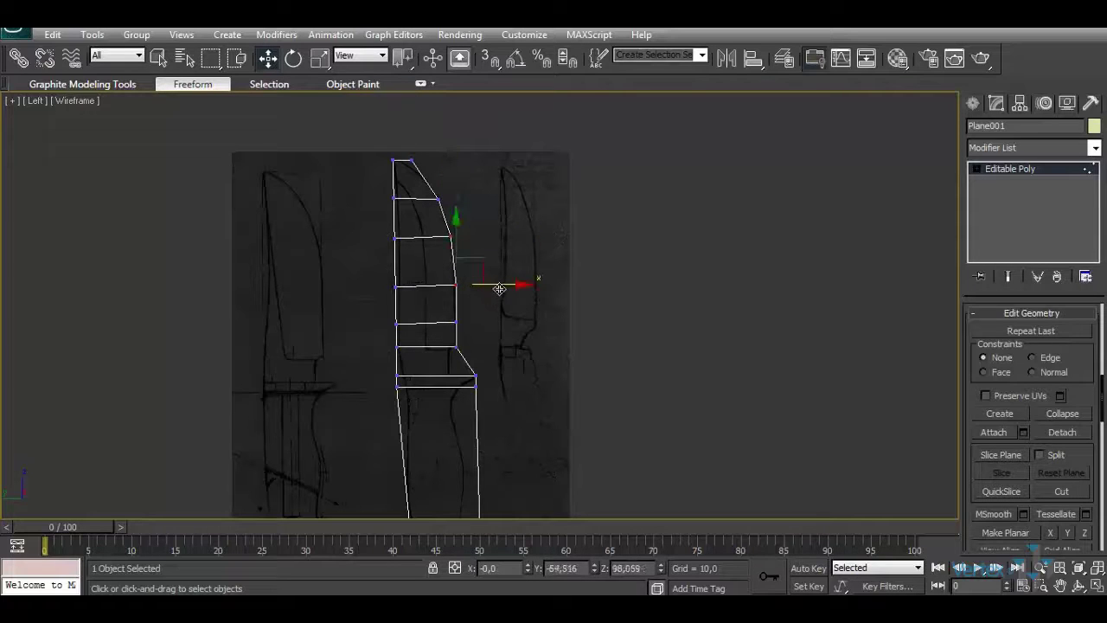
pyautogui.moveTo(499, 288); pyautogui.dragTo(494, 287)
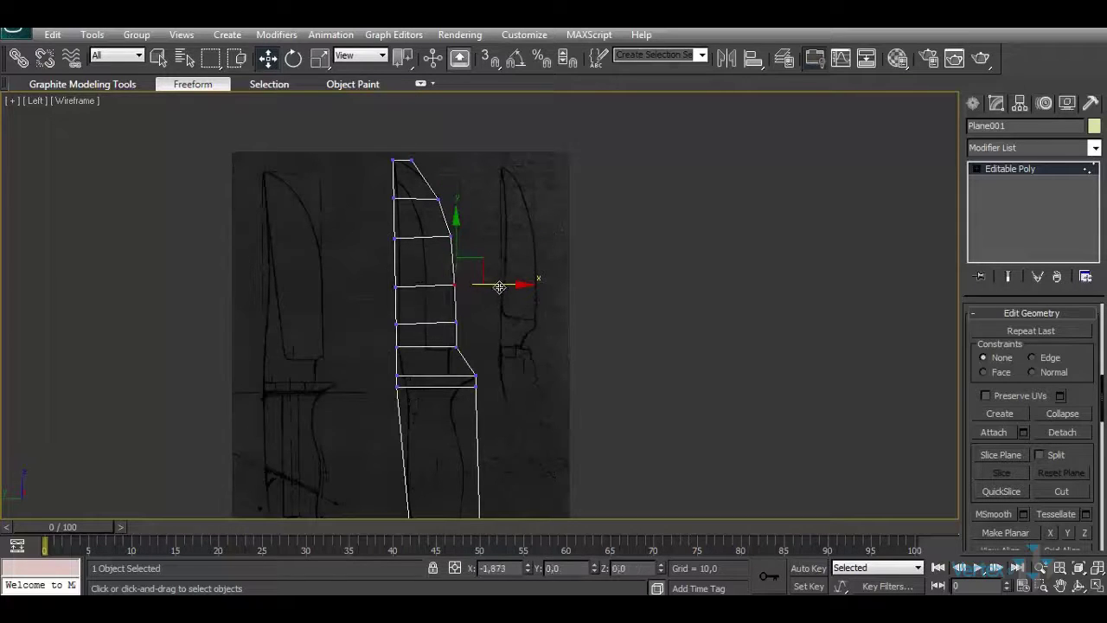
pyautogui.click(407, 156)
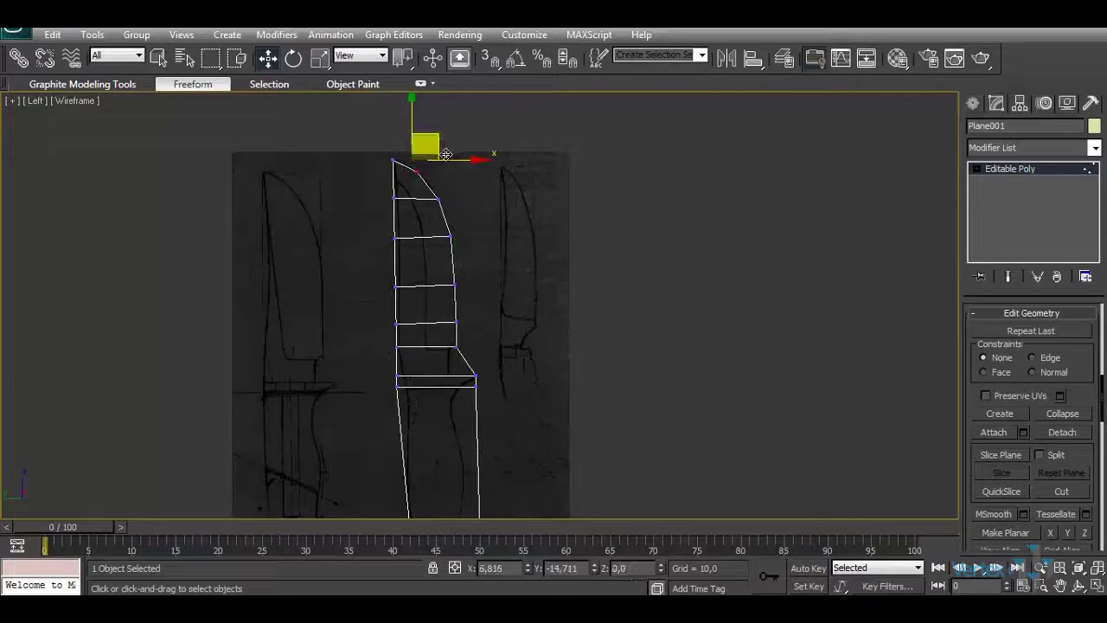
pyautogui.click(393, 161)
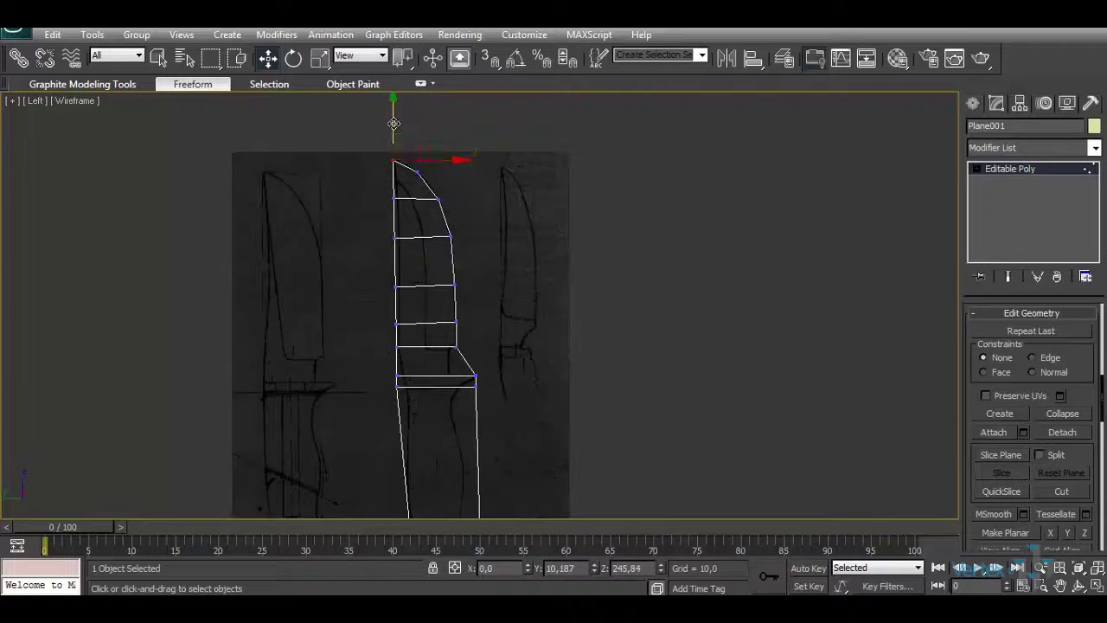
pyautogui.moveTo(394, 123); pyautogui.dragTo(393, 122)
pyautogui.moveTo(403, 214); pyautogui.dragTo(445, 286)
pyautogui.moveTo(404, 339); pyautogui.dragTo(450, 390)
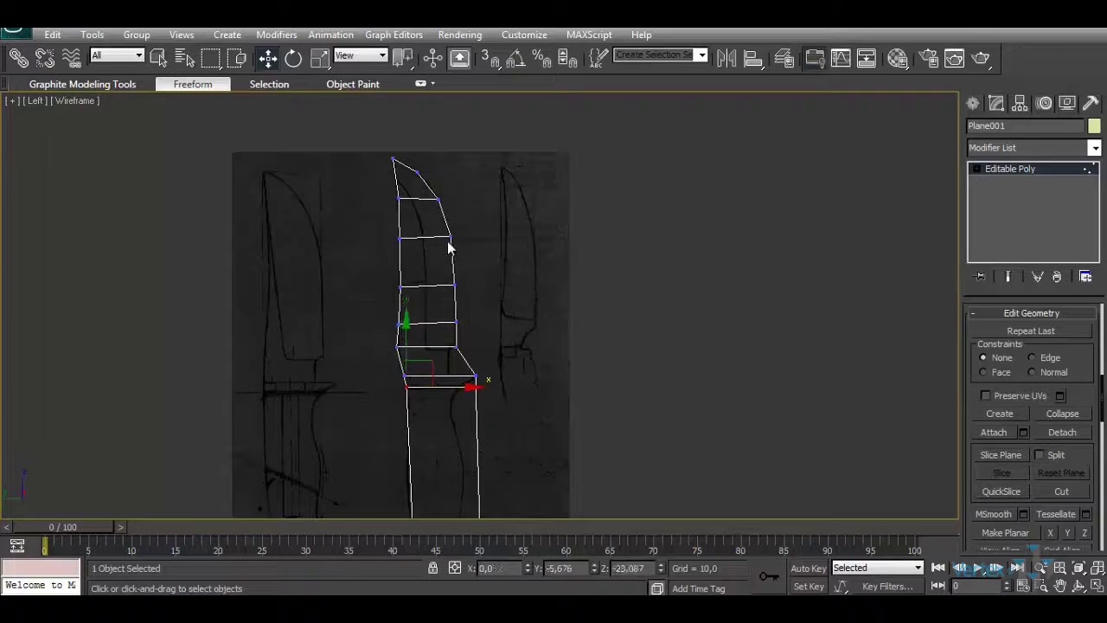
pyautogui.scroll(-2, 448, 248)
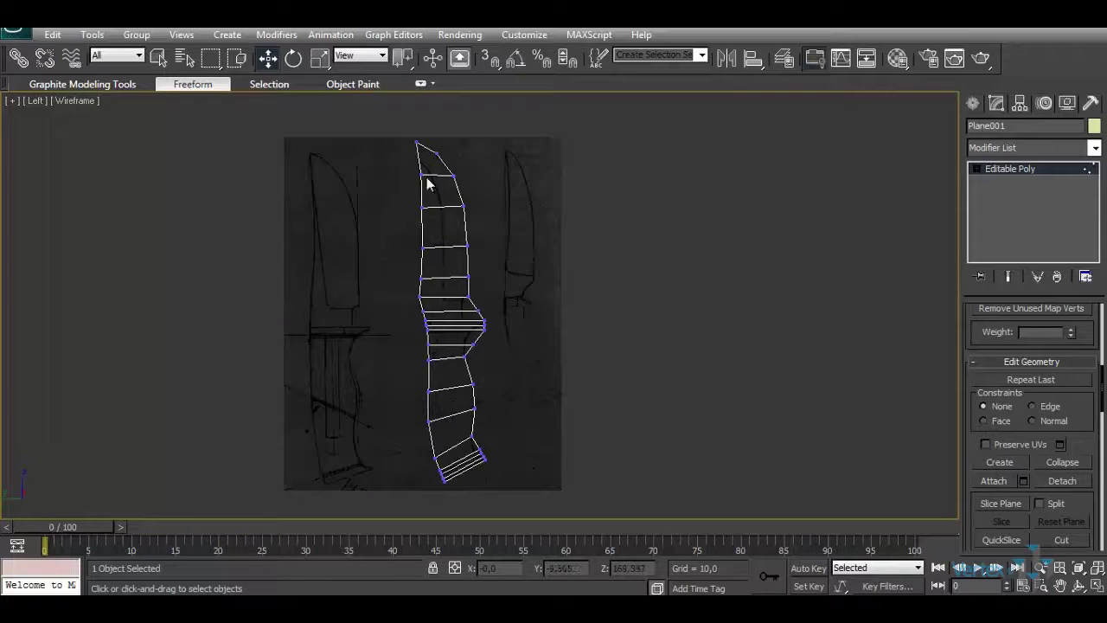
# Cut a lengthwise edge up the blade from the guard to near the tip
pyautogui.click(1063, 539)
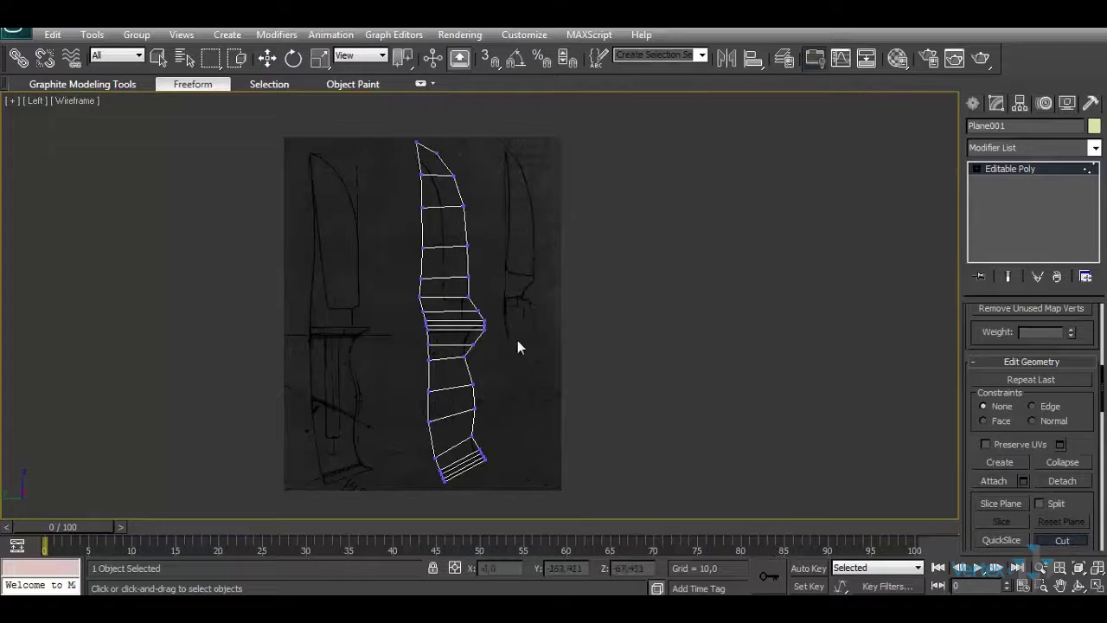
pyautogui.click(444, 277)
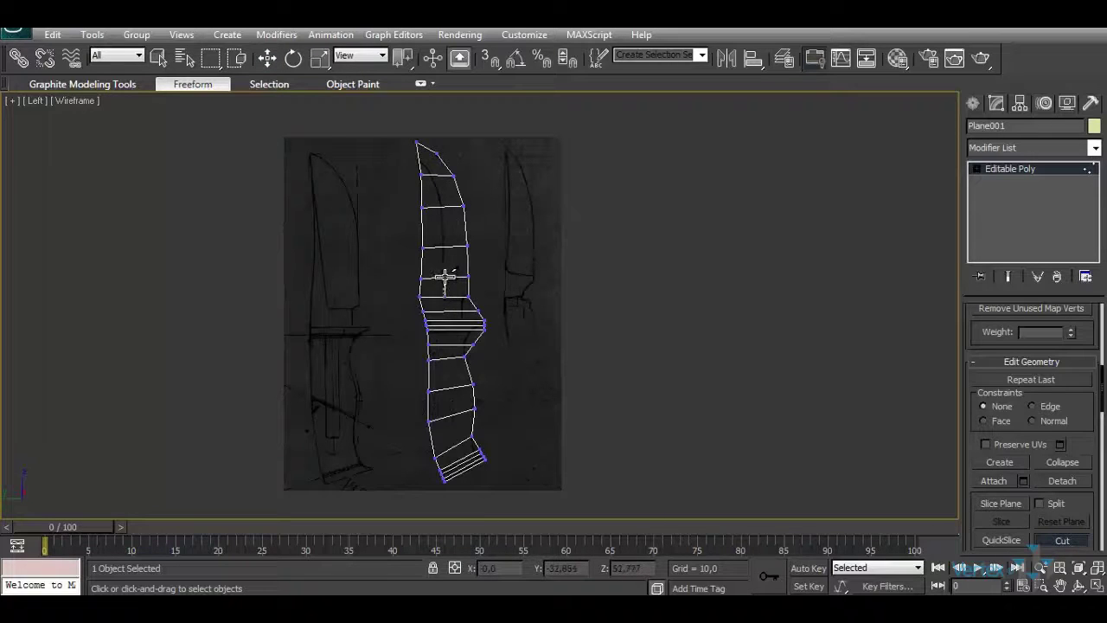
pyautogui.click(444, 207)
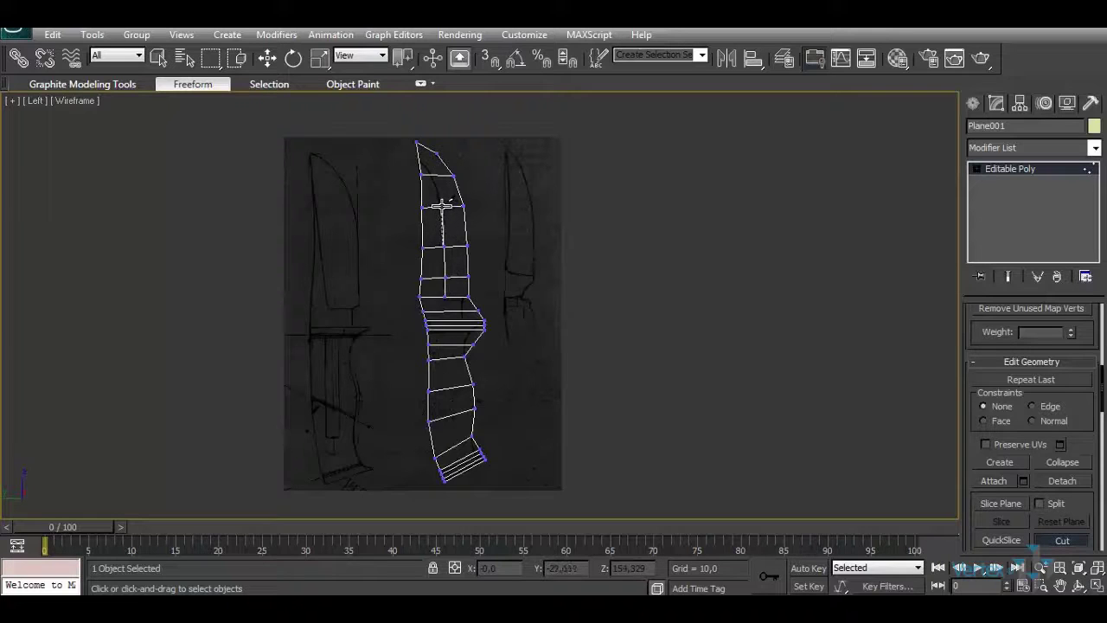
pyautogui.click(420, 168)
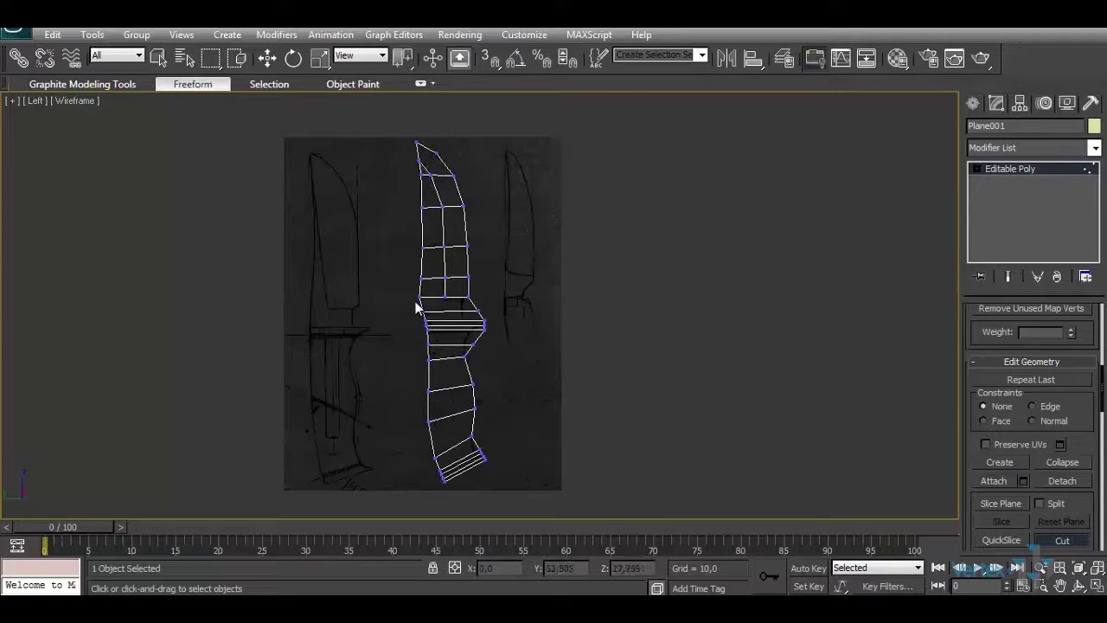
# Move the guard's corner vertex down to match the sketch
pyautogui.click(270, 56)
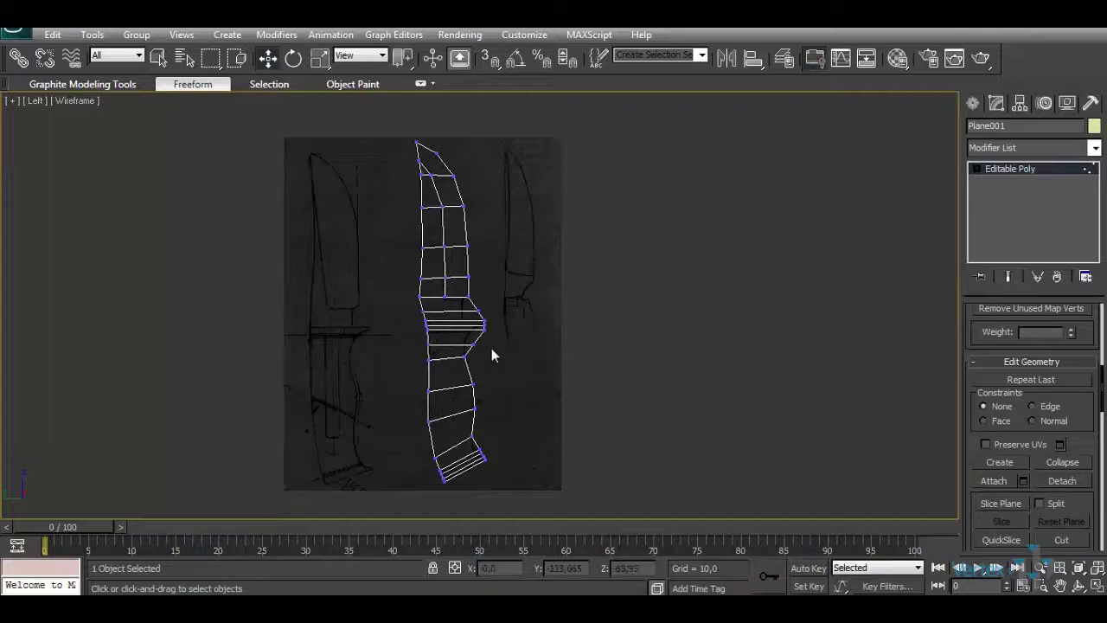
pyautogui.click(467, 310)
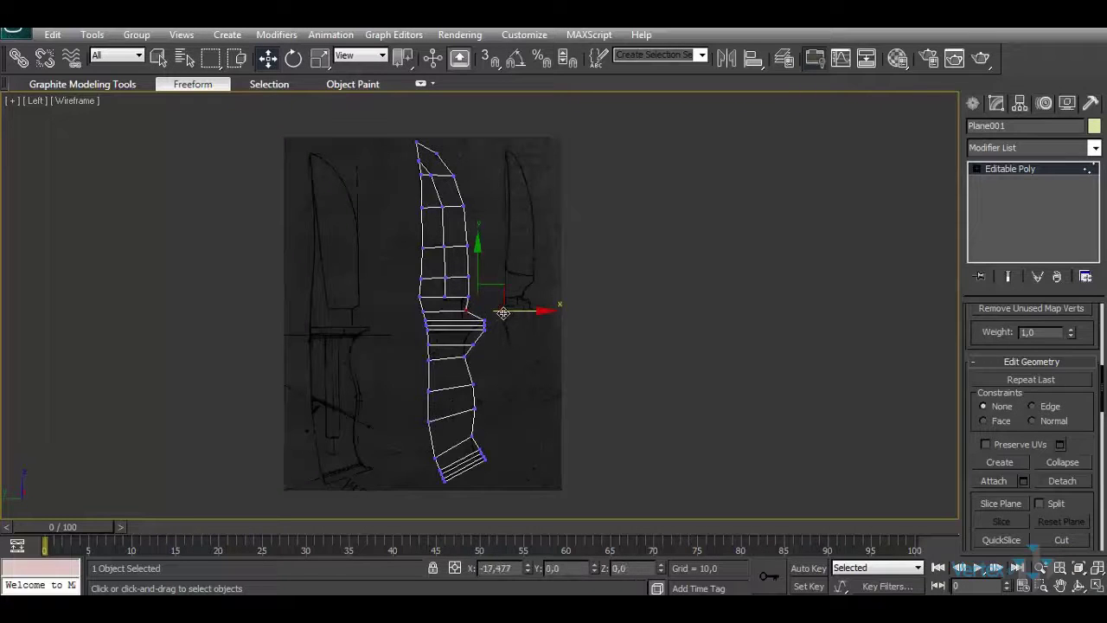
pyautogui.moveTo(499, 312)
pyautogui.mouseDown()
pyautogui.moveTo(483, 344)
pyautogui.moveTo(495, 342)
pyautogui.moveTo(495, 320)
pyautogui.mouseUp()
pyautogui.click(481, 353)
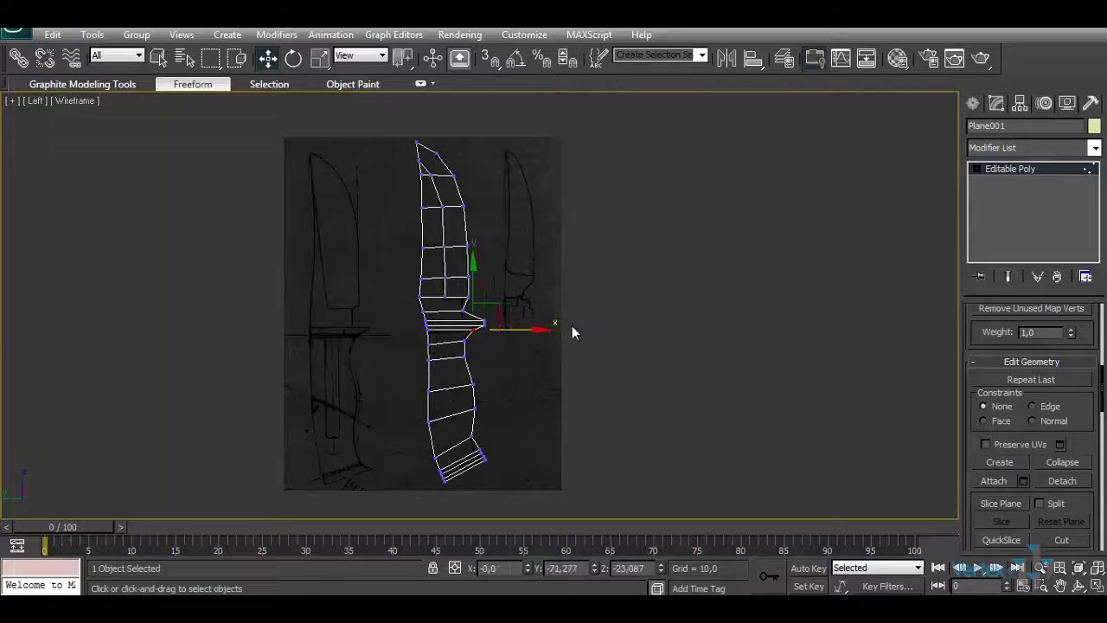
pyautogui.click(571, 328)
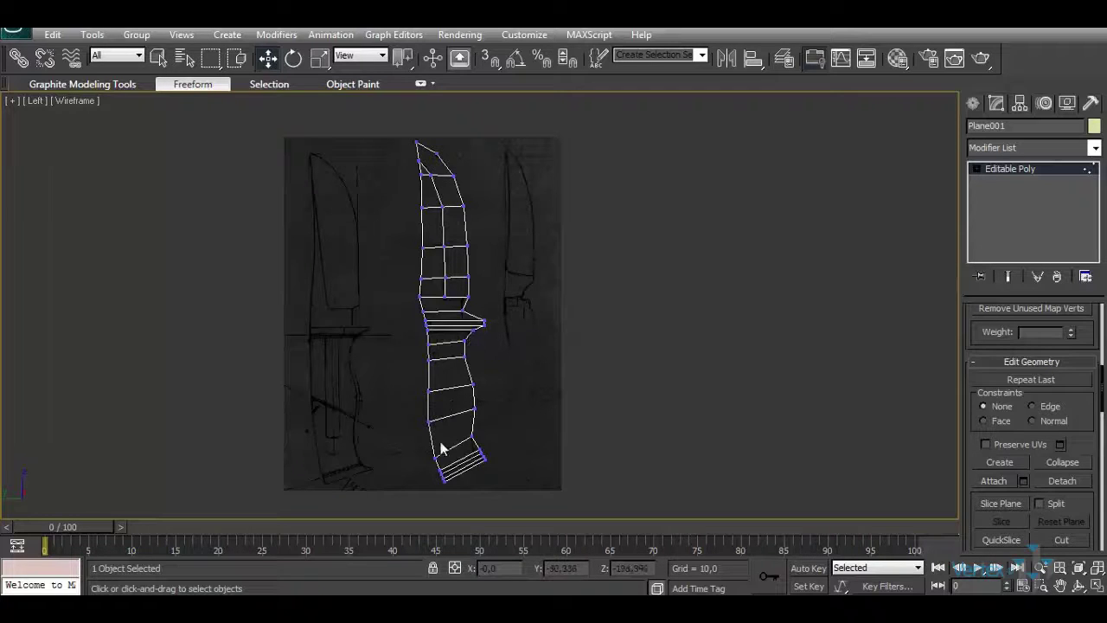
# Zoom and pan the Left view in on the knife's guard area
pyautogui.click(1040, 568)
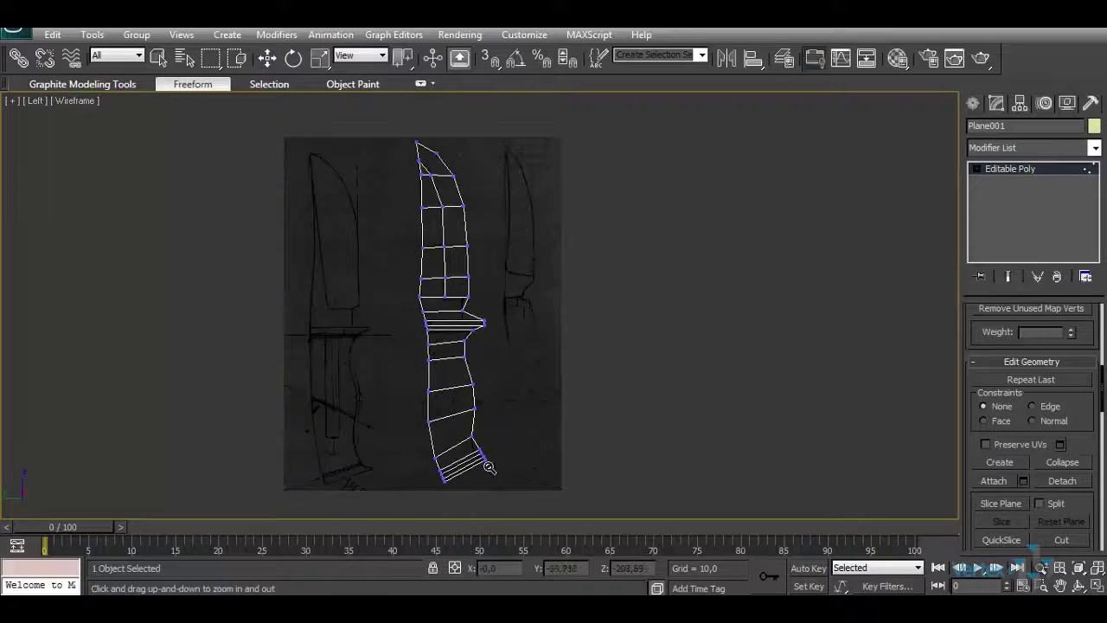
pyautogui.moveTo(489, 469); pyautogui.dragTo(489, 455)
pyautogui.click(1060, 585)
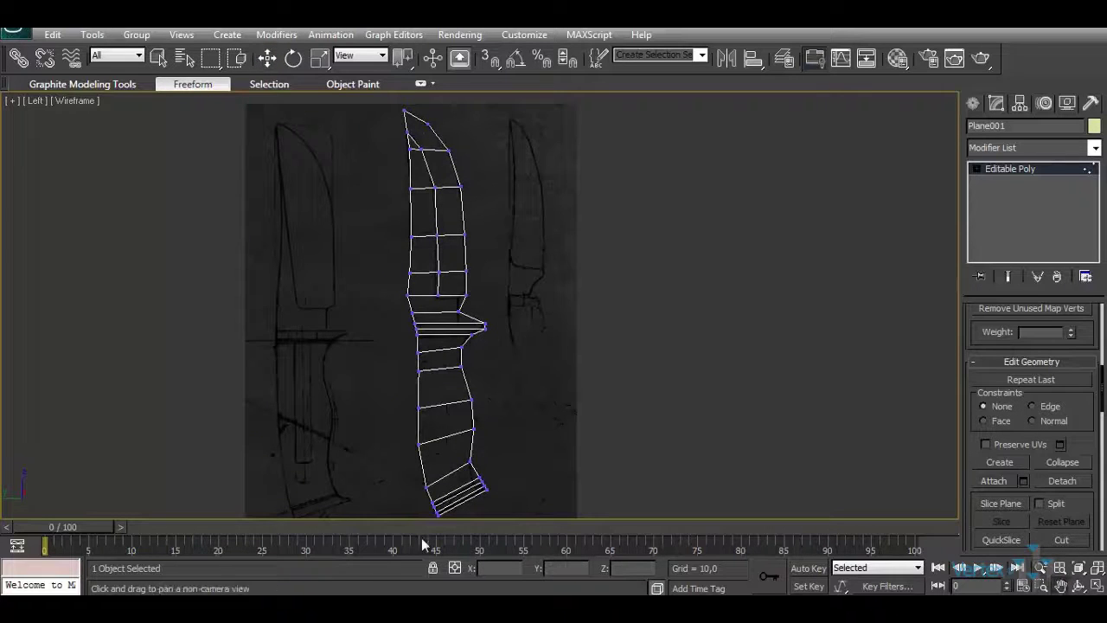
pyautogui.moveTo(466, 490); pyautogui.dragTo(530, 303)
pyautogui.scroll(5, 461, 326)
pyautogui.scroll(2, 450, 297)
pyautogui.press('Escape')
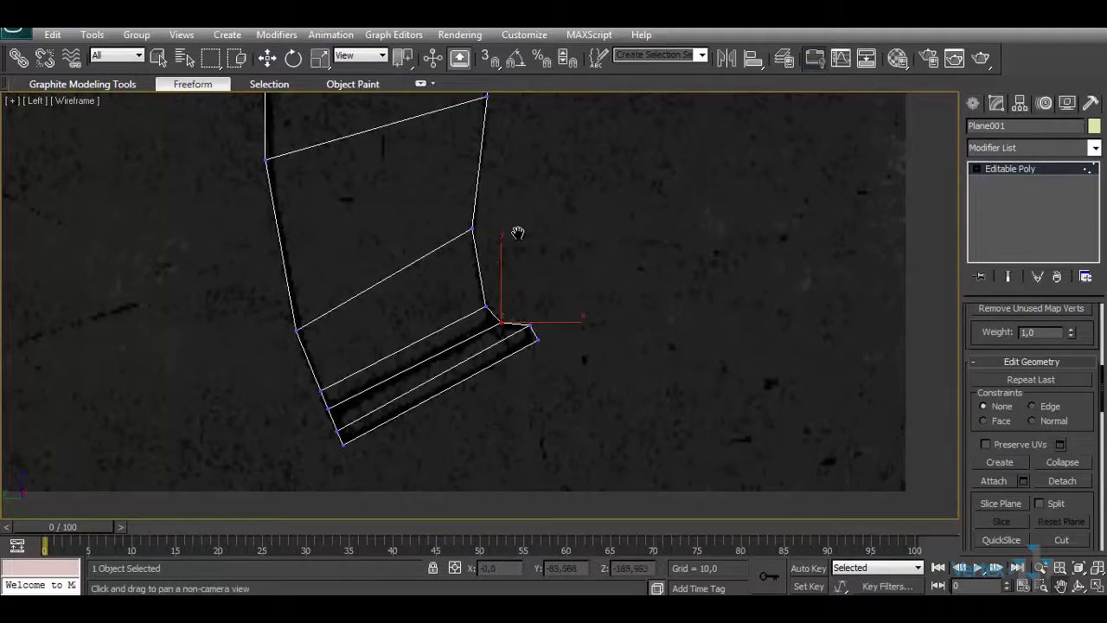
pyautogui.scroll(4, 516, 234)
pyautogui.moveTo(516, 259)
pyautogui.mouseDown(button='middle')
pyautogui.moveTo(506, 133)
pyautogui.moveTo(507, 248)
pyautogui.mouseUp(button='middle')
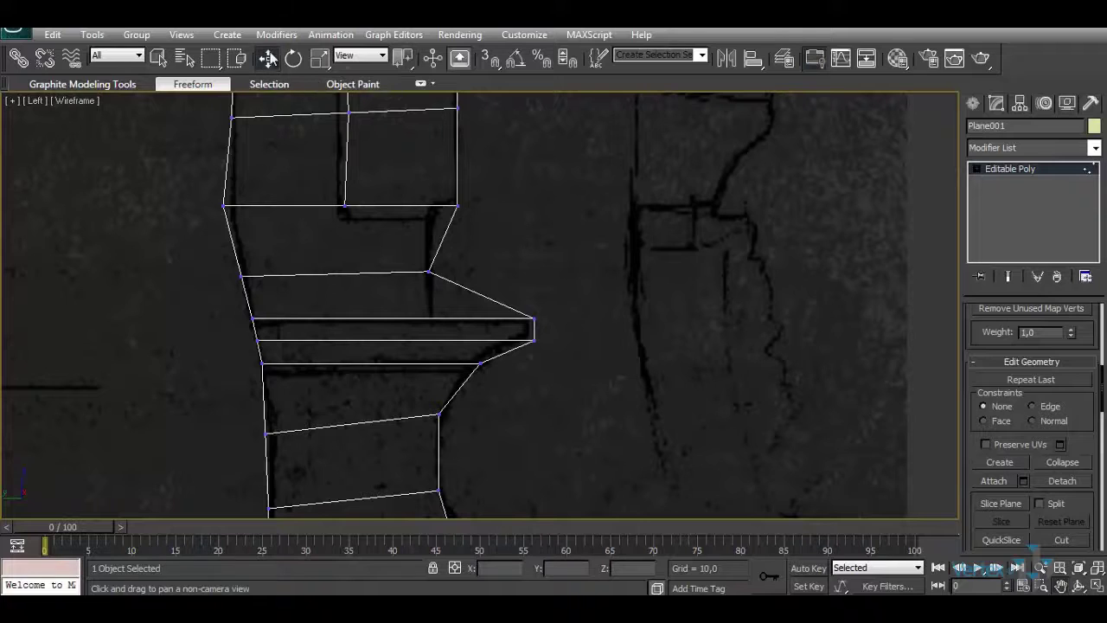
pyautogui.rightClick(721, 202)
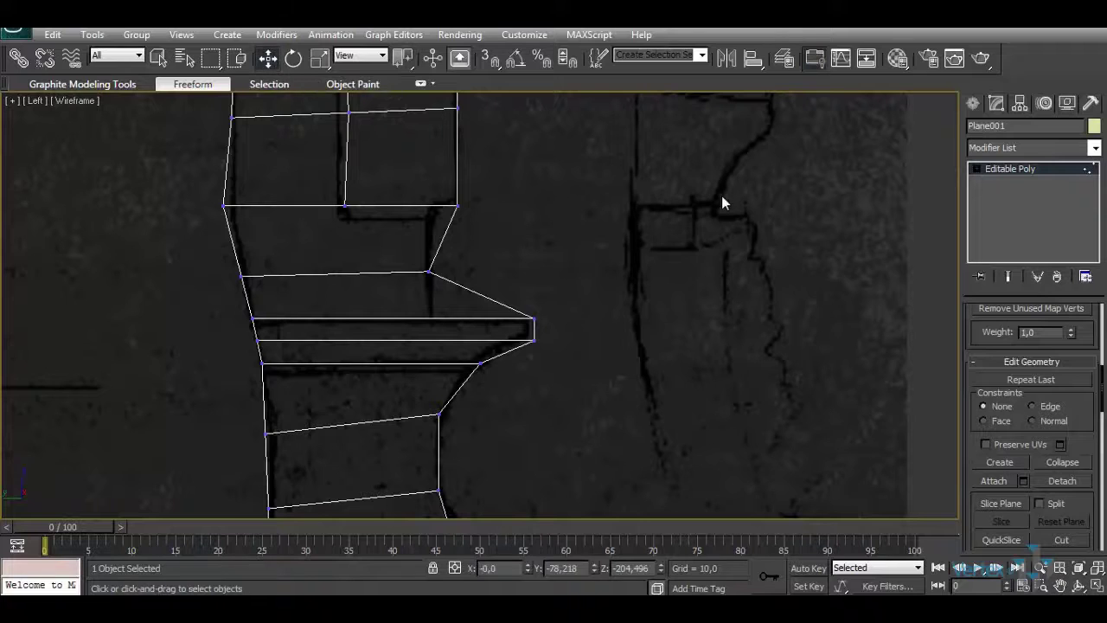
# Cut edges from the guard's inner corner vertex to the edges above and below
pyautogui.click(1054, 541)
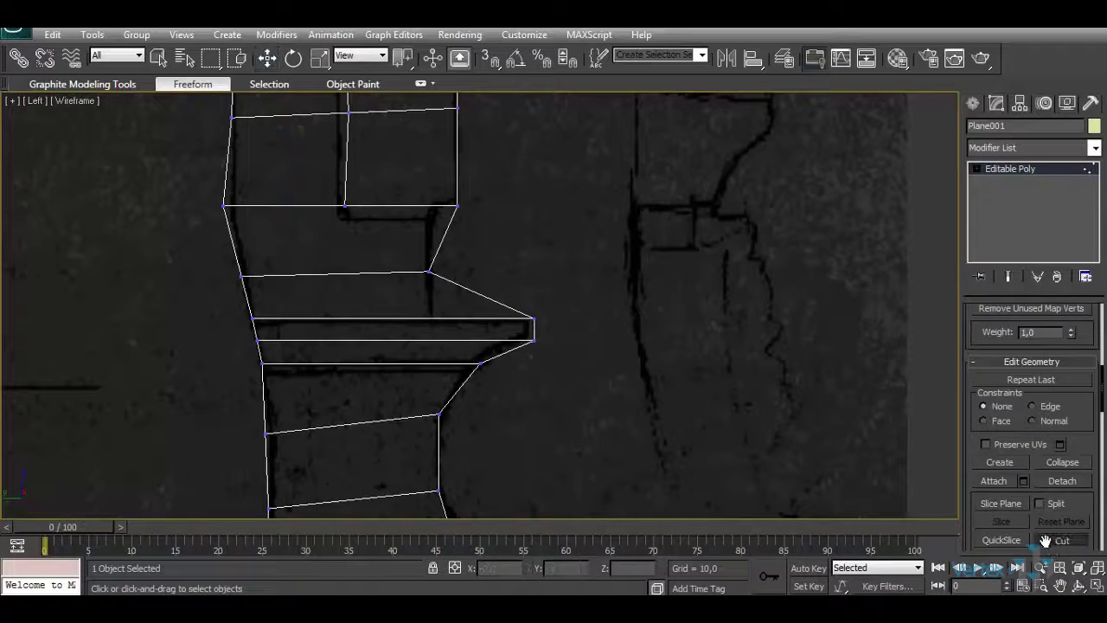
pyautogui.click(427, 273)
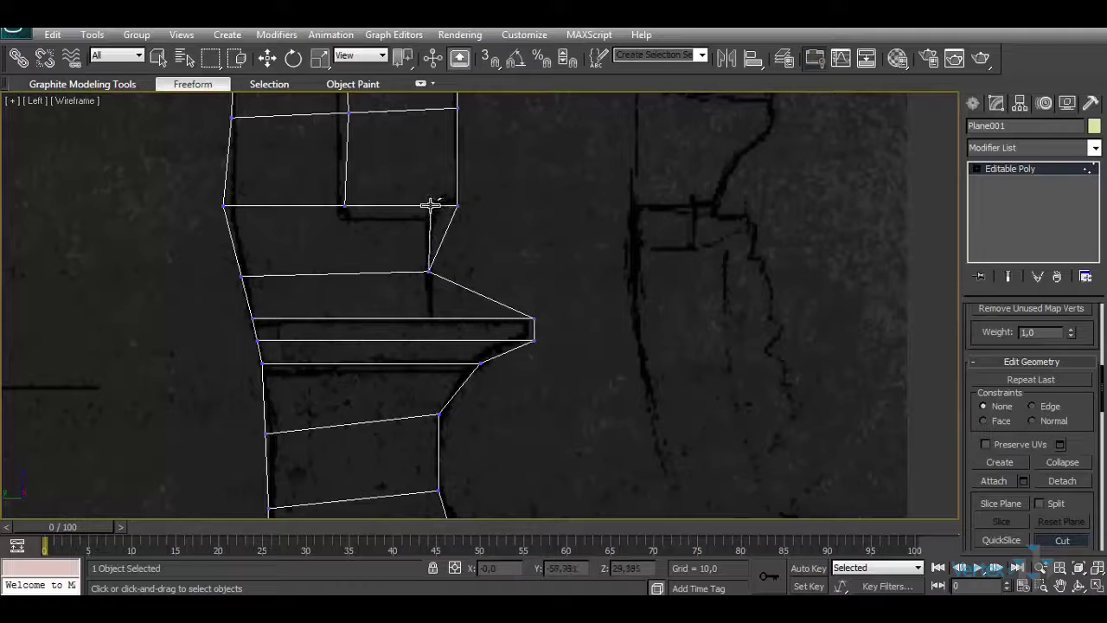
pyautogui.click(431, 205)
pyautogui.click(430, 318)
pyautogui.click(427, 273)
pyautogui.click(267, 58)
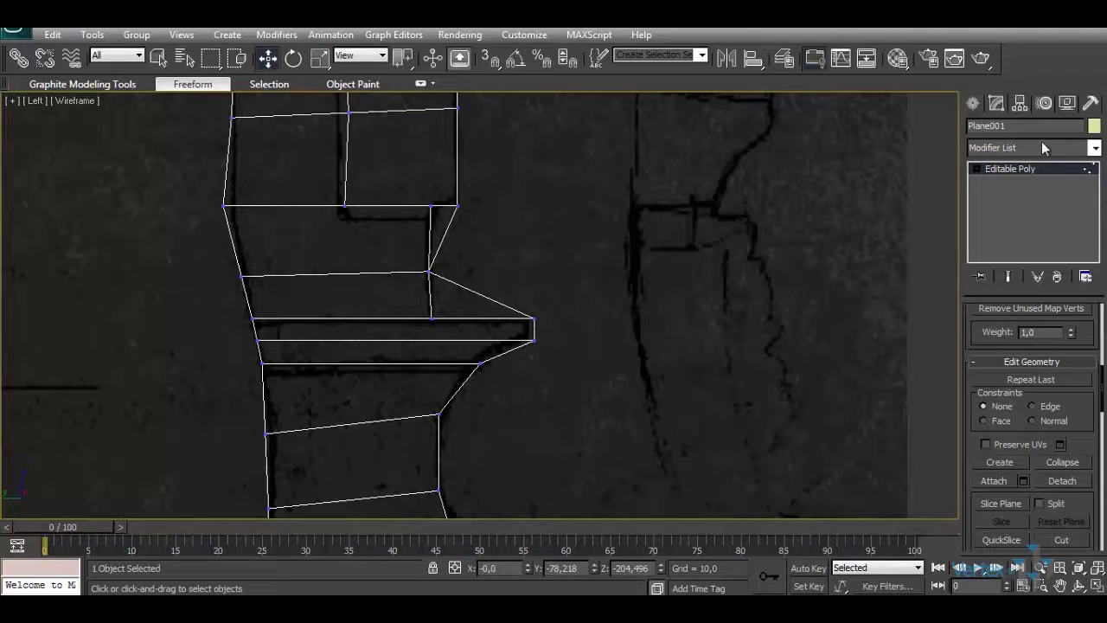
# Delete the two triangular faces beside the guard
pyautogui.click(1022, 169)
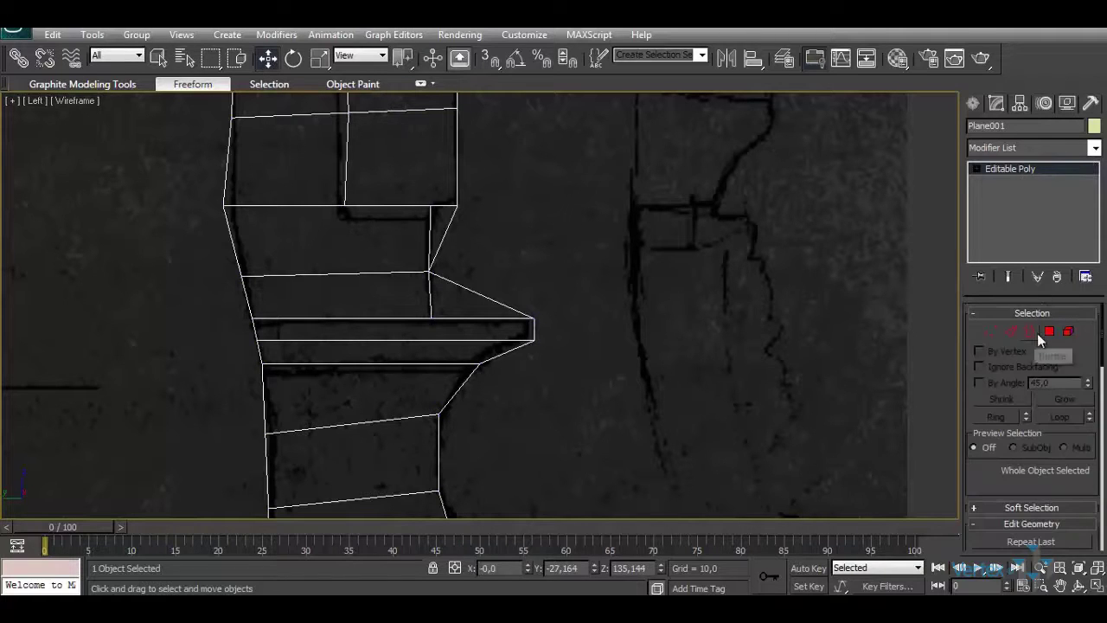
pyautogui.click(1049, 331)
pyautogui.click(437, 232)
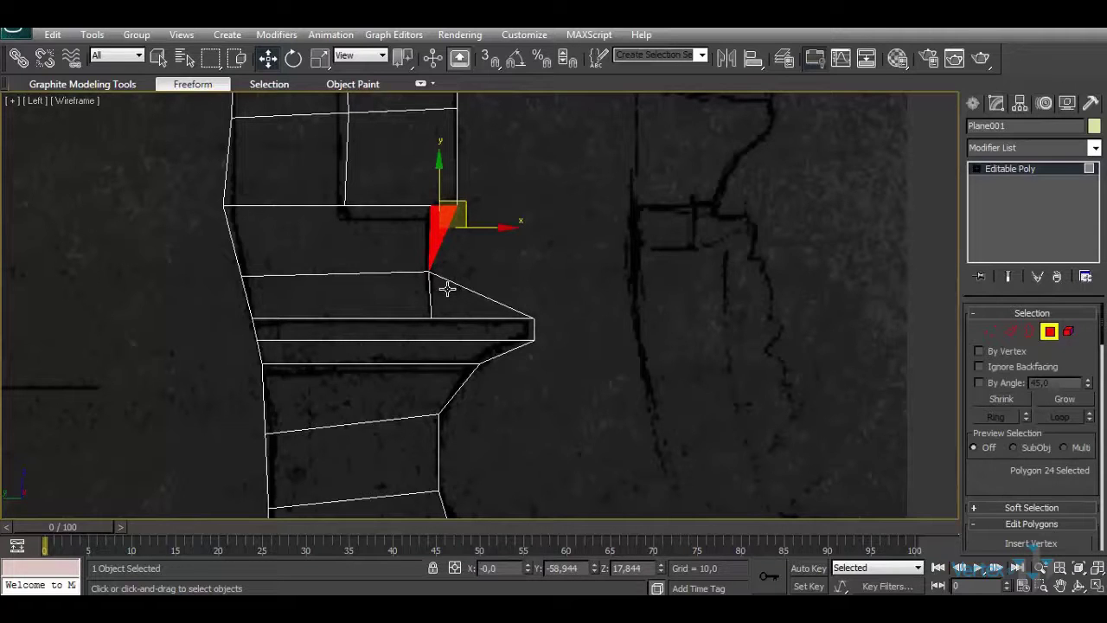
pyautogui.keyDown('ctrl'); pyautogui.click(447, 288); pyautogui.keyUp('ctrl')
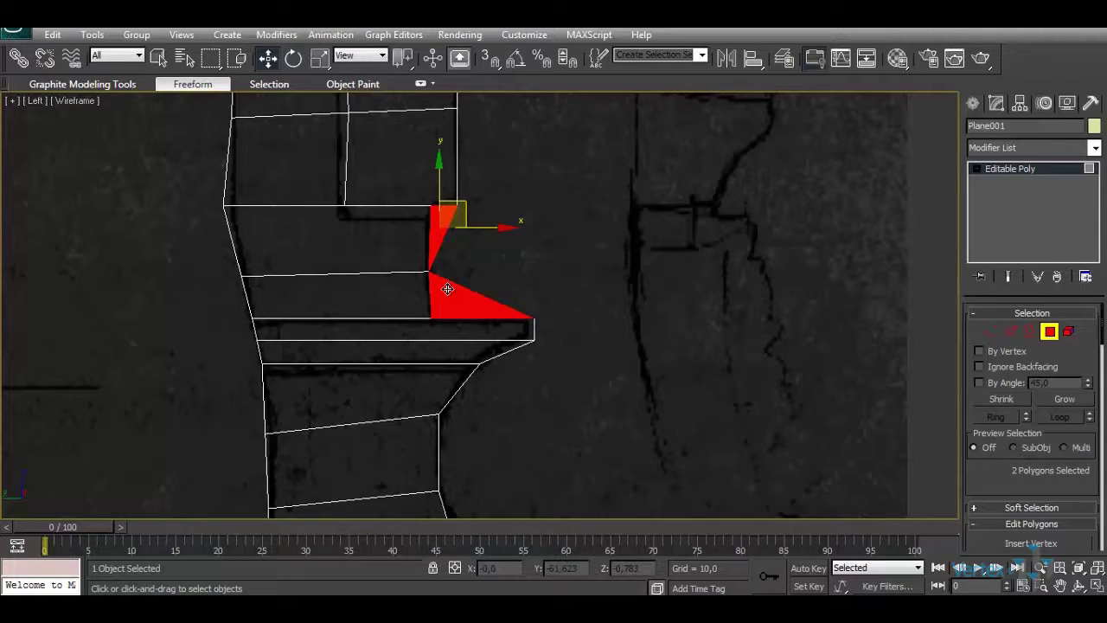
pyautogui.press('Delete')
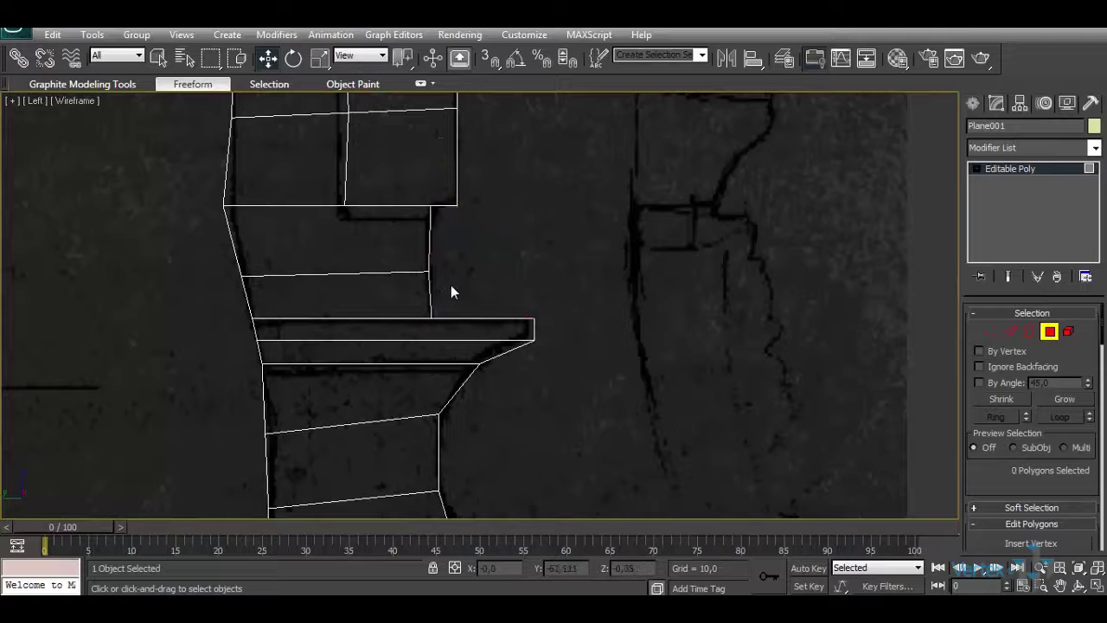
# Shift two guard vertices left and lower the row of four vertices above the guard
pyautogui.click(991, 336)
pyautogui.moveTo(545, 353); pyautogui.dragTo(467, 361)
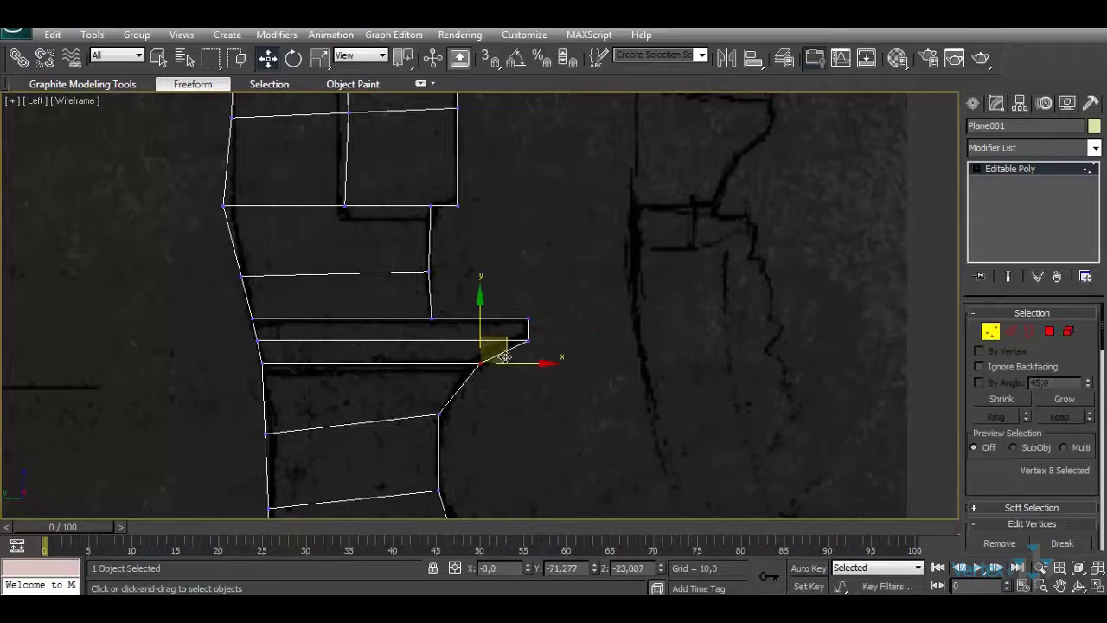
pyautogui.click(511, 245)
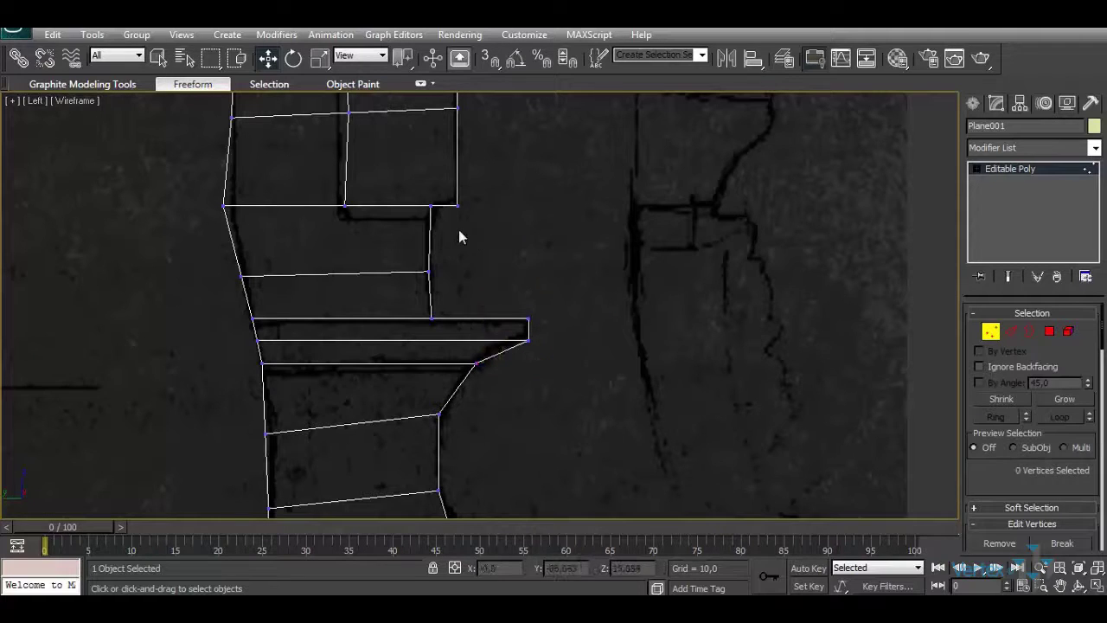
pyautogui.moveTo(187, 194); pyautogui.dragTo(539, 205)
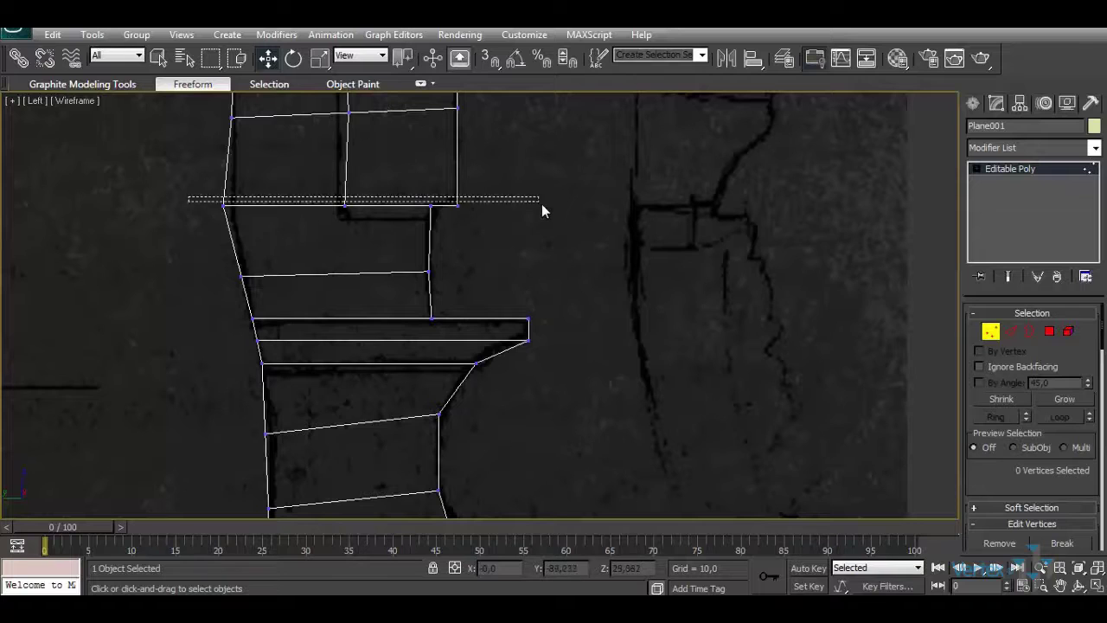
pyautogui.moveTo(362, 168); pyautogui.dragTo(364, 178)
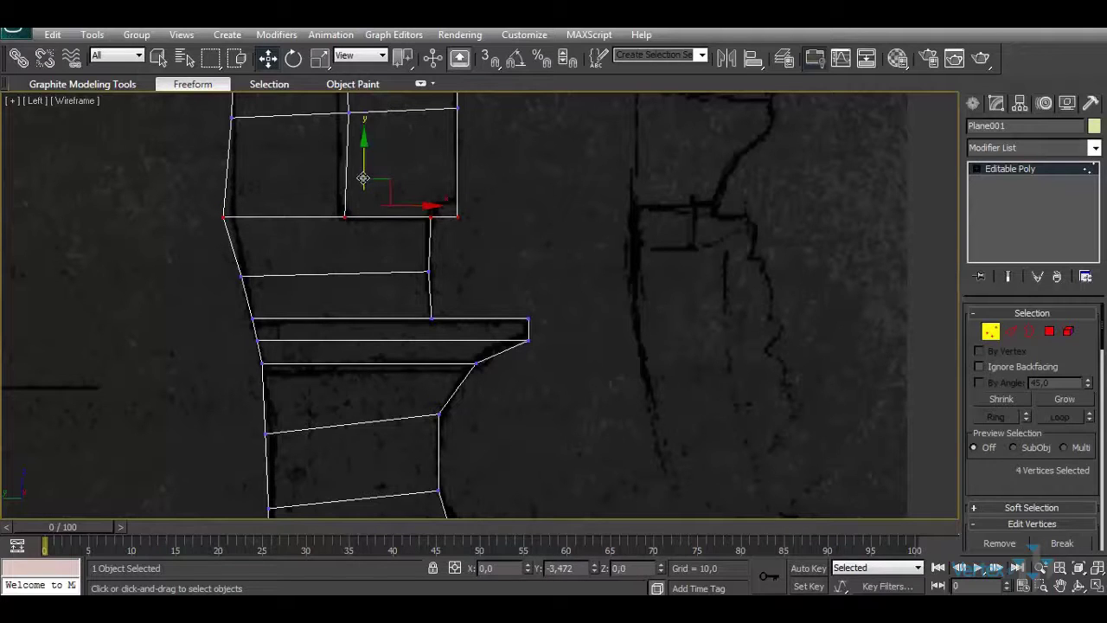
pyautogui.click(375, 221)
# Nudge the blade-edge vertex above the guard slightly left onto the sketch line
pyautogui.moveTo(454, 221); pyautogui.dragTo(484, 205)
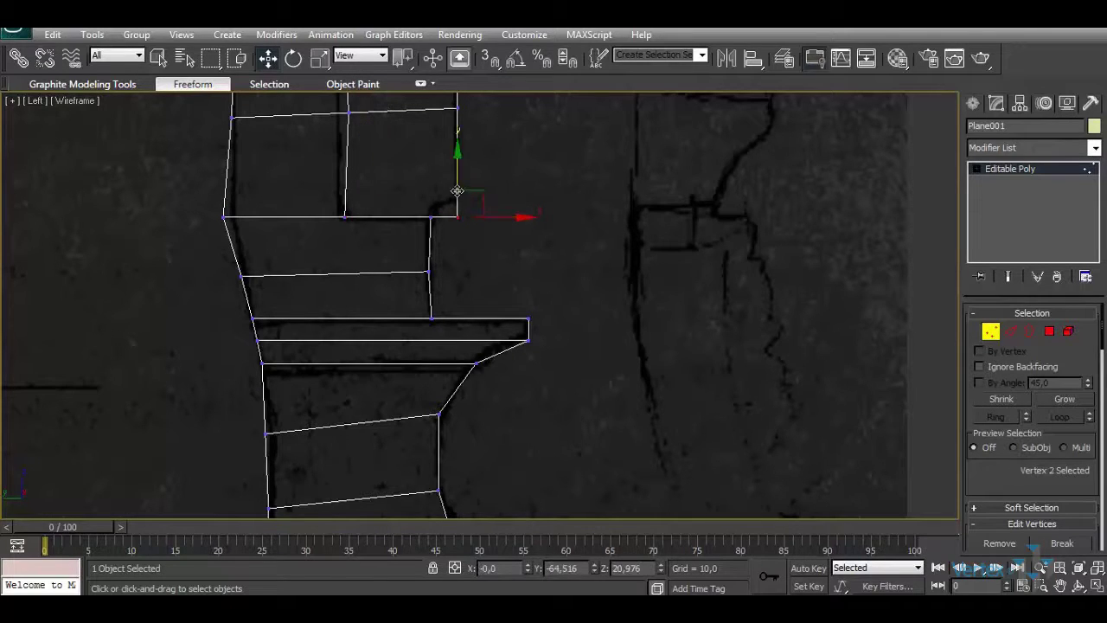
pyautogui.click(224, 221)
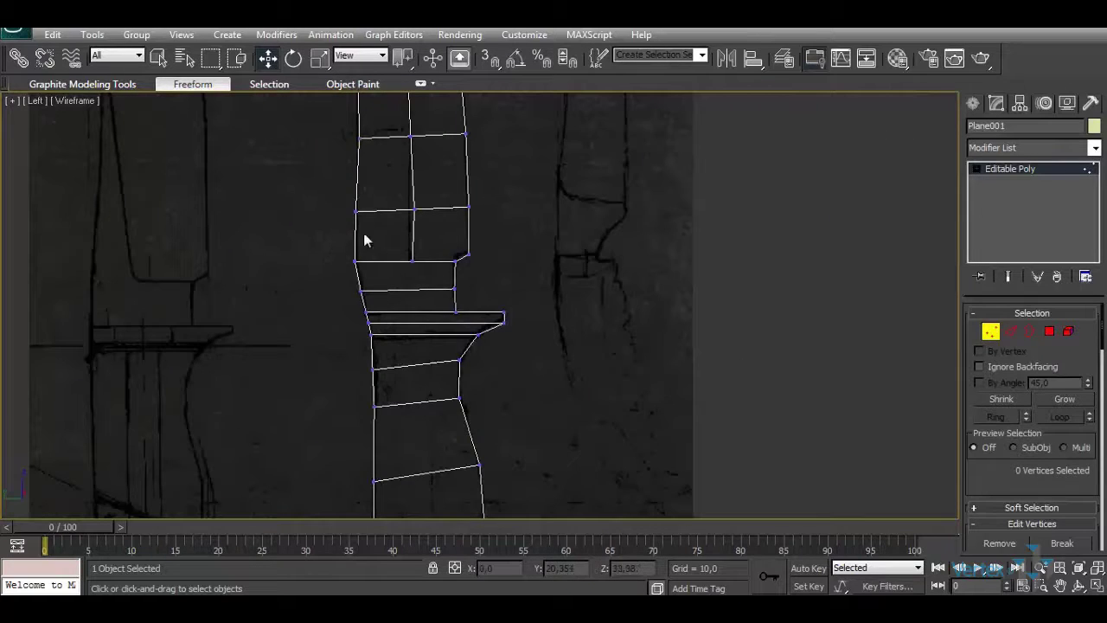
pyautogui.click(411, 209)
pyautogui.moveTo(456, 212); pyautogui.dragTo(451, 211)
pyautogui.click(410, 261)
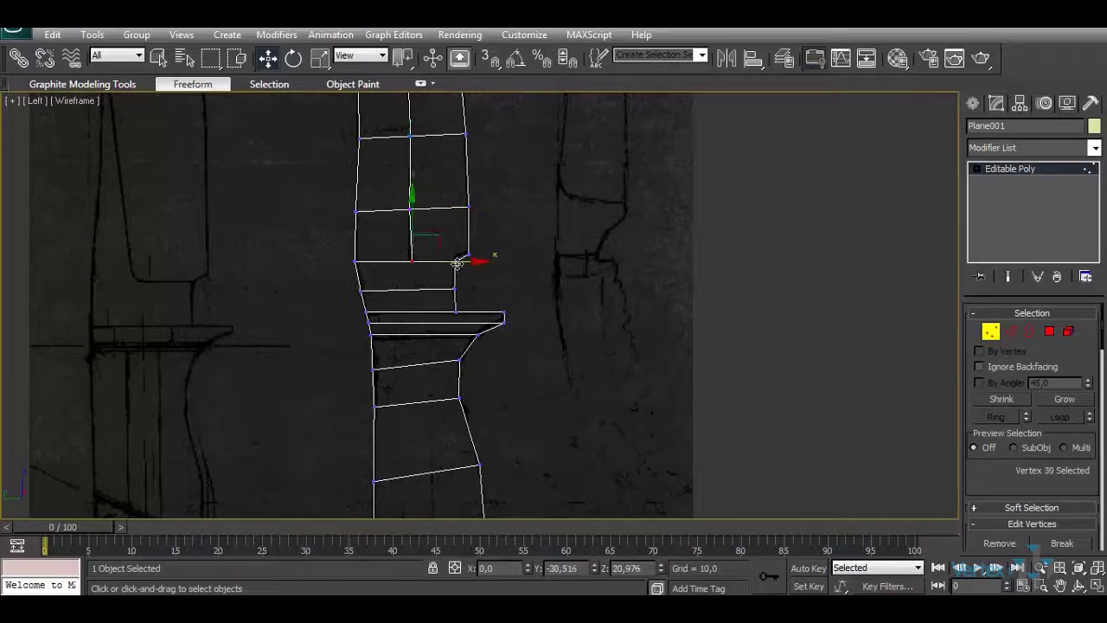
pyautogui.click(389, 217)
pyautogui.scroll(-2, 389, 217)
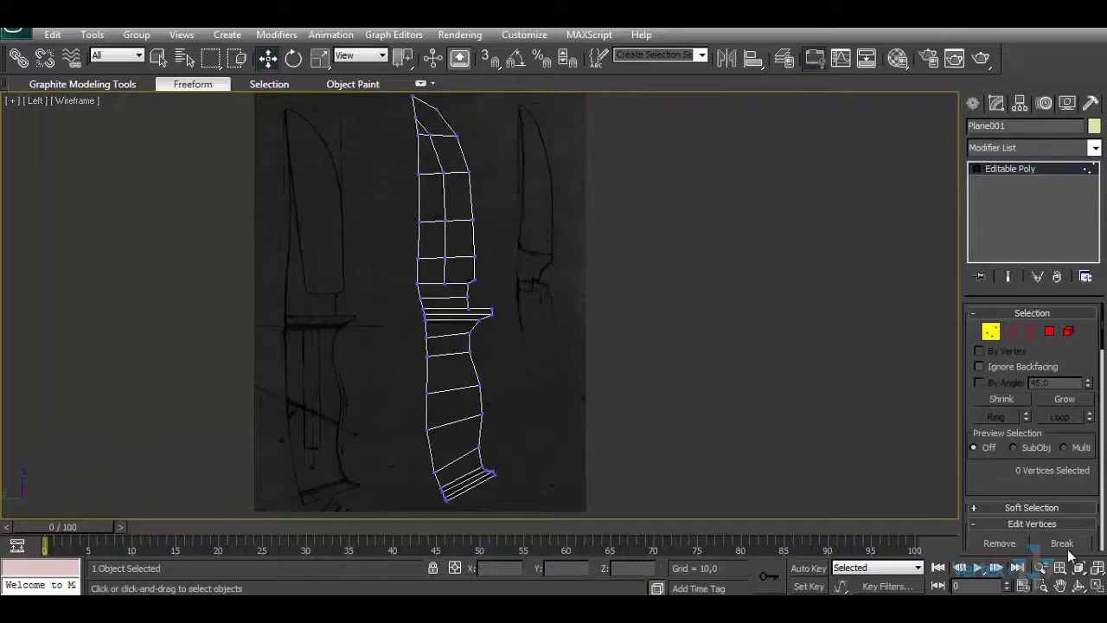
# Maximize the Perspective viewport and turn off its home grid with Show Grids
pyautogui.click(1096, 588)
pyautogui.click(849, 495)
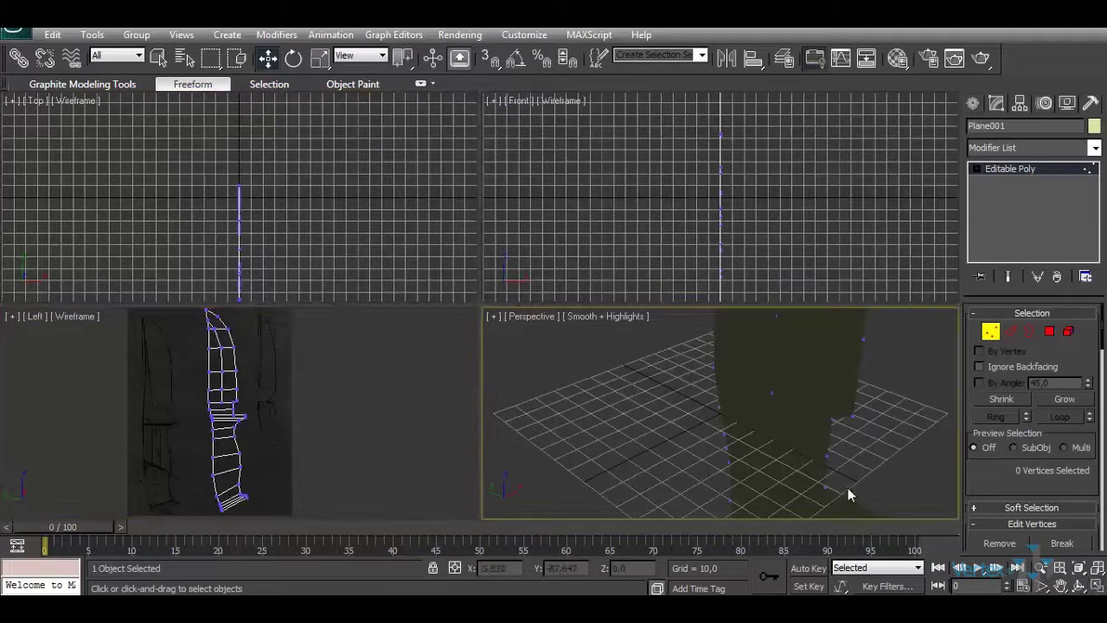
pyautogui.click(1095, 586)
pyautogui.click(1079, 586)
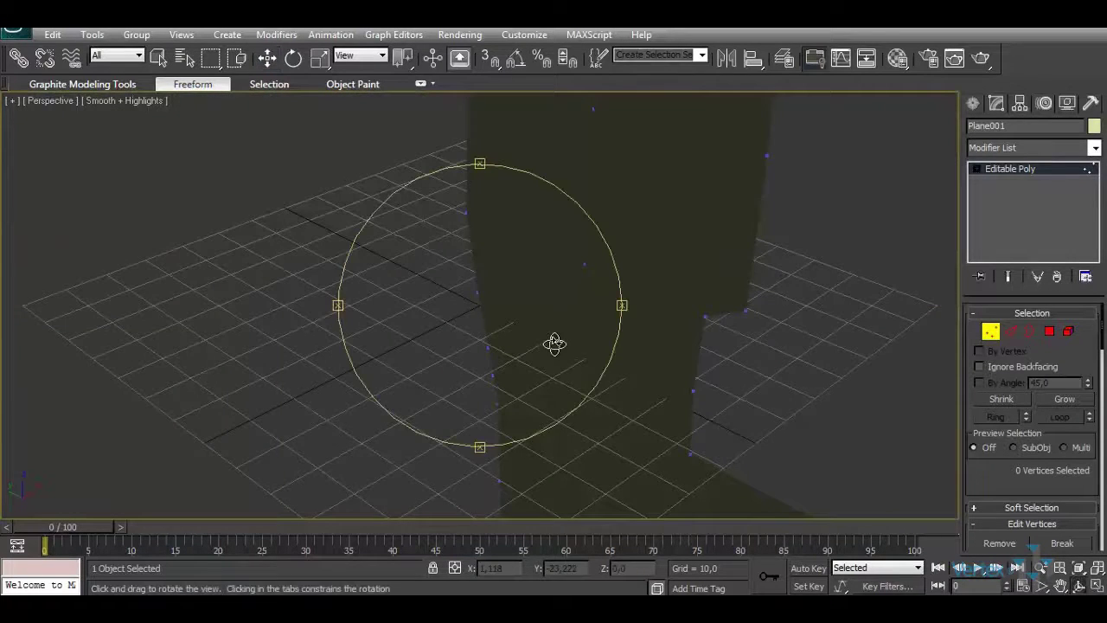
pyautogui.moveTo(554, 344); pyautogui.dragTo(244, 229)
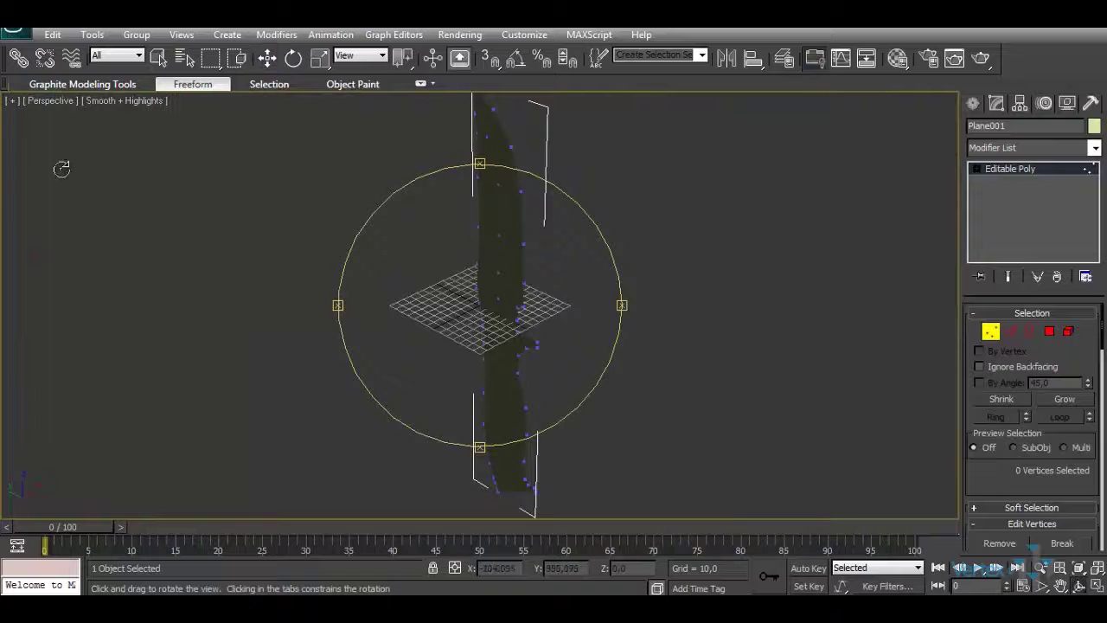
pyautogui.click(12, 101)
pyautogui.click(21, 205)
# Orbit around the knife, switch to Polygon level, and return to four viewports
pyautogui.moveTo(521, 276); pyautogui.dragTo(554, 321)
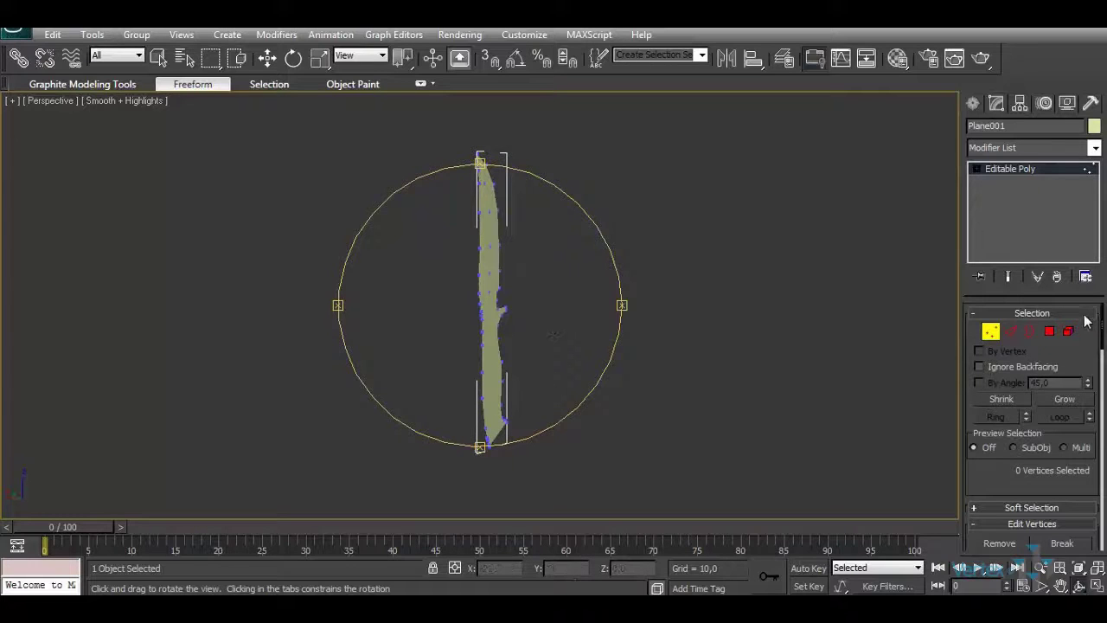
pyautogui.click(1048, 331)
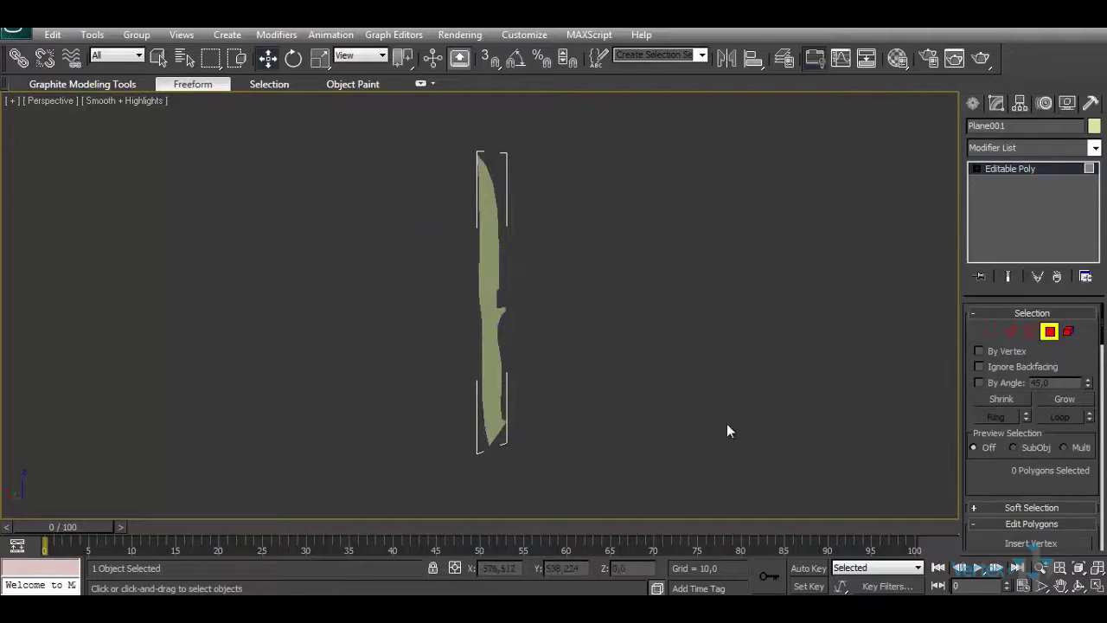
pyautogui.click(1096, 585)
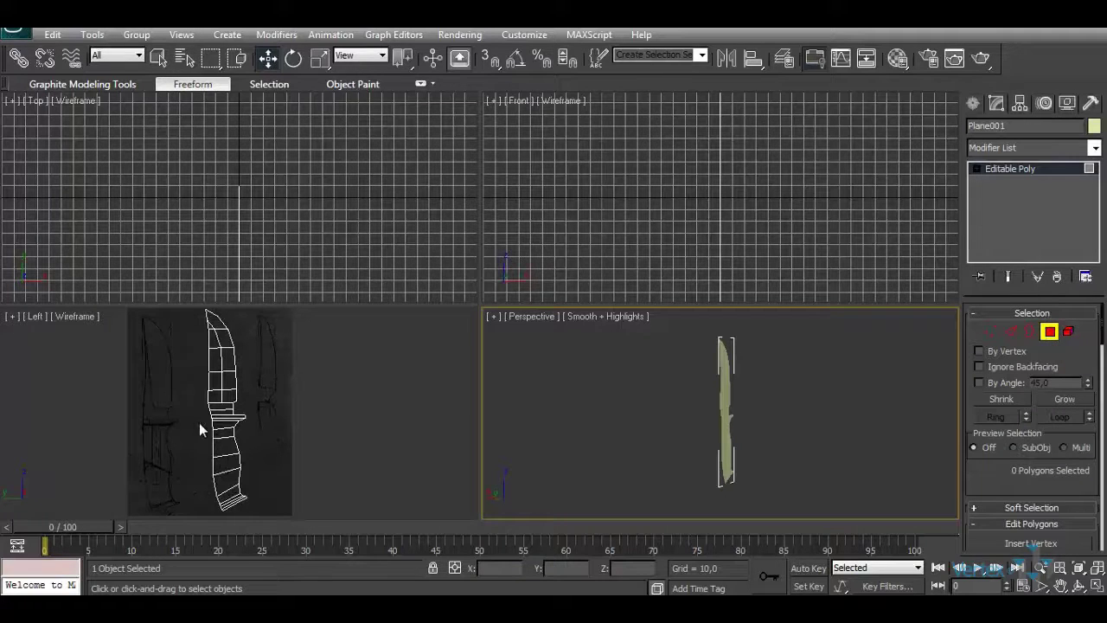
# Extrude the 11 handle polygons, marquee-selected in the Left view, by a height of 10,0
pyautogui.moveTo(202, 416); pyautogui.dragTo(282, 517)
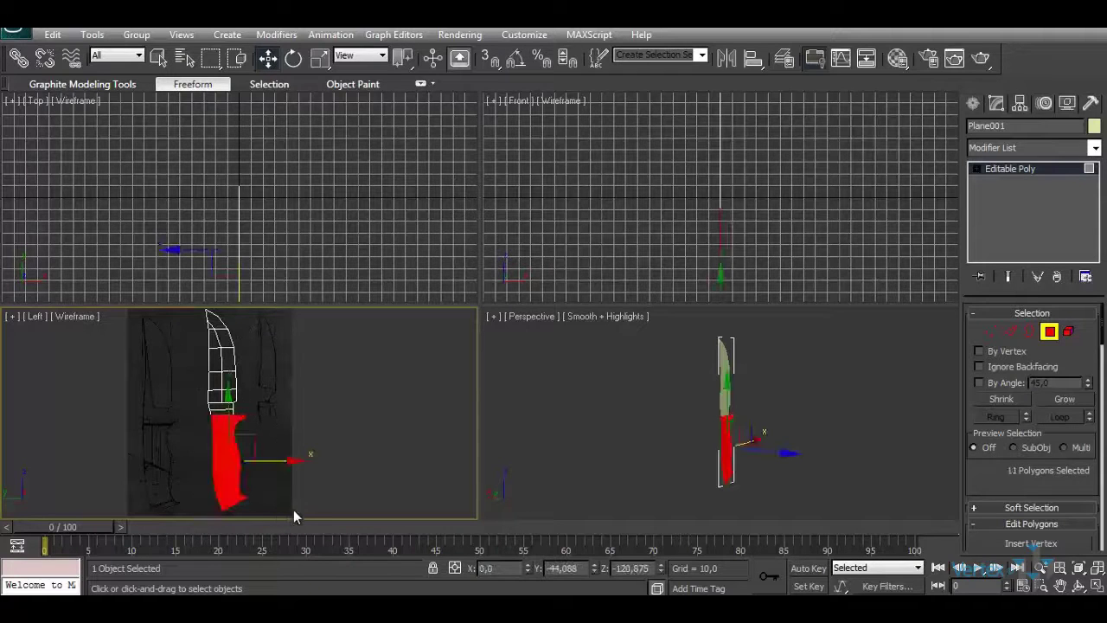
pyautogui.moveTo(1001, 490); pyautogui.dragTo(1025, 348)
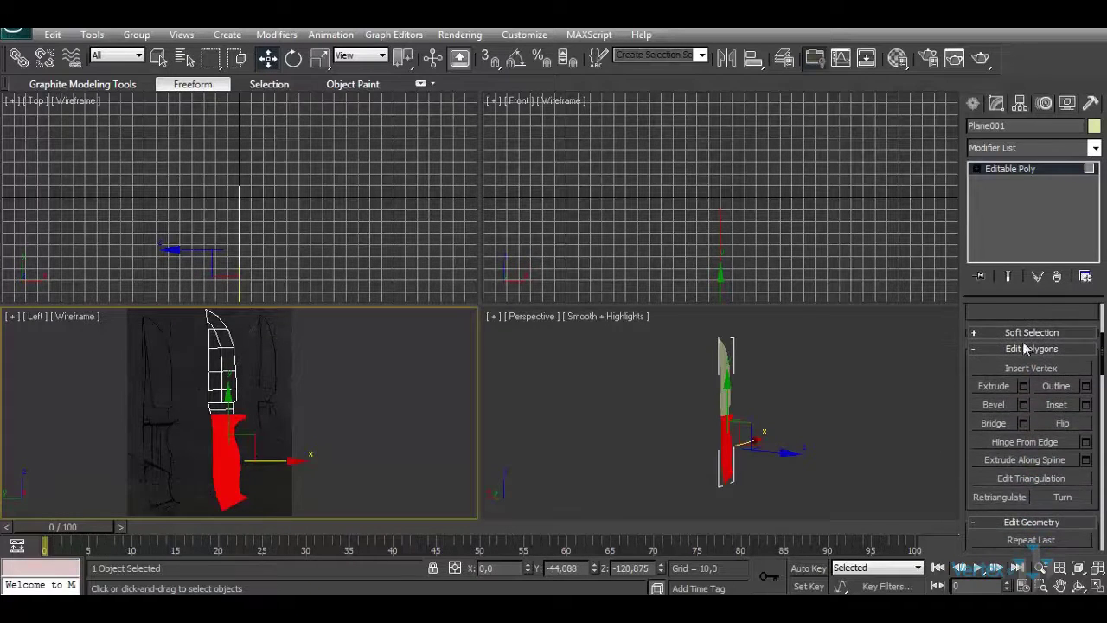
pyautogui.click(1023, 385)
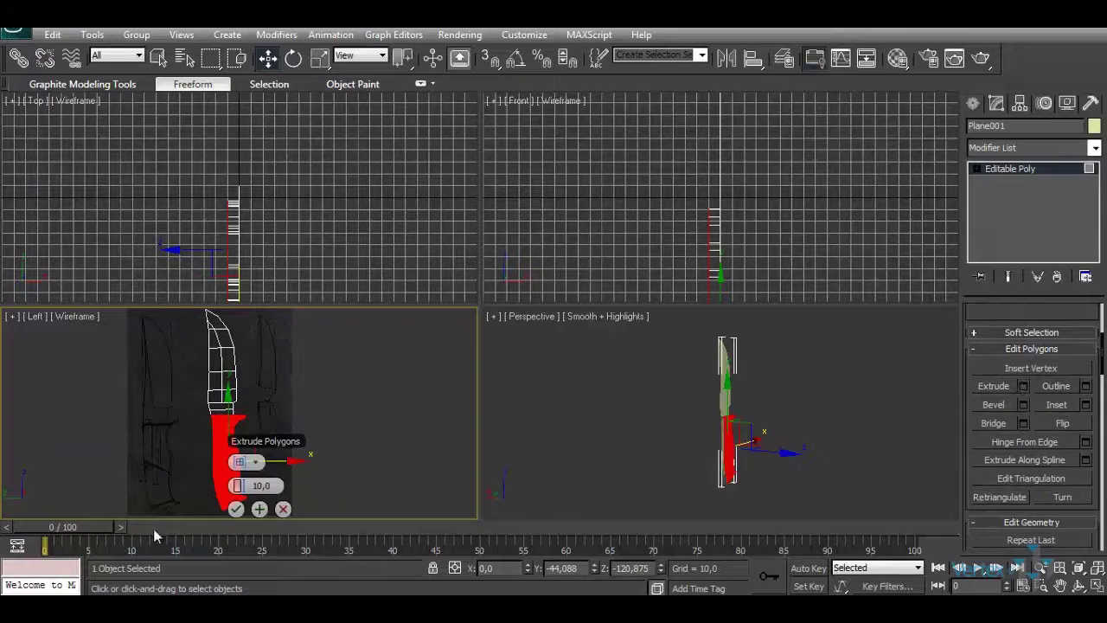
pyautogui.click(236, 508)
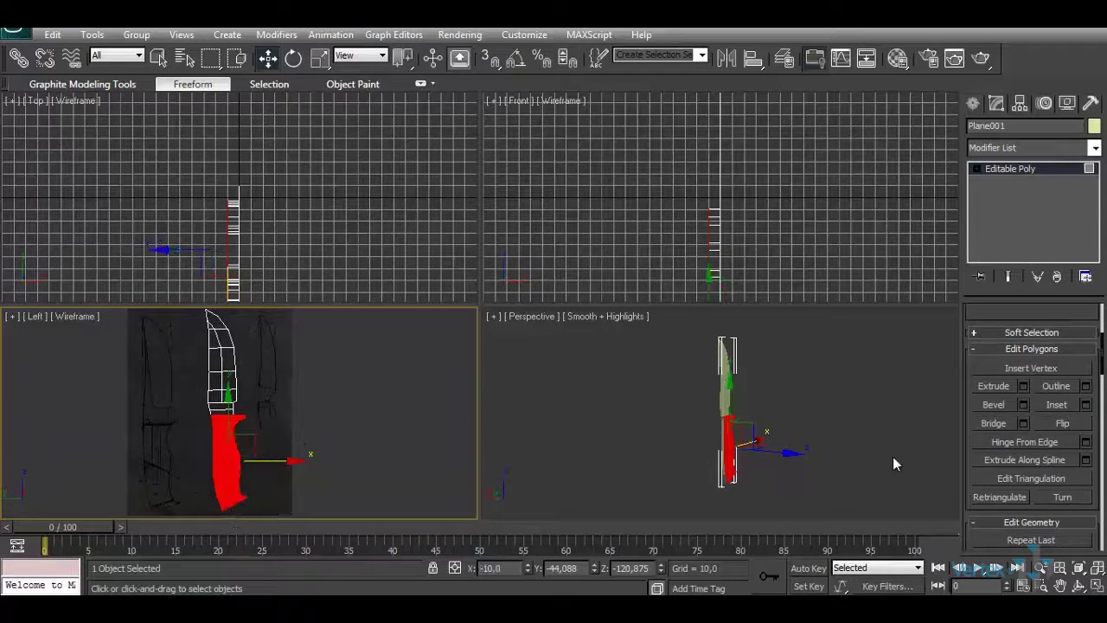
pyautogui.click(1078, 586)
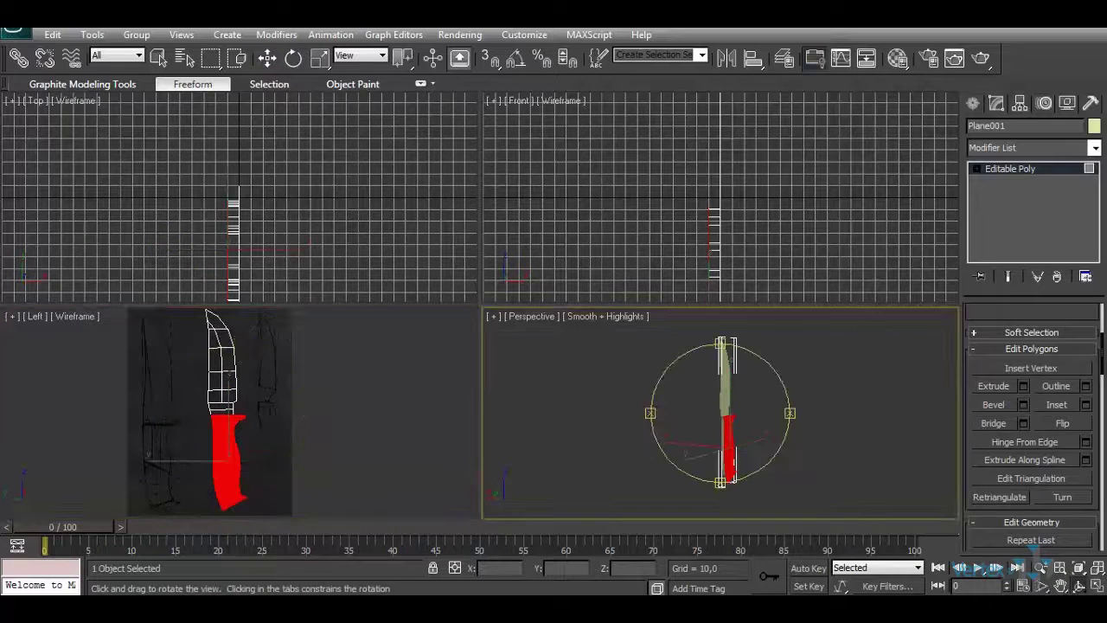
# In a maximized Perspective view, extrude all the knife's polygons by 10.0, then deselect them
pyautogui.click(1097, 585)
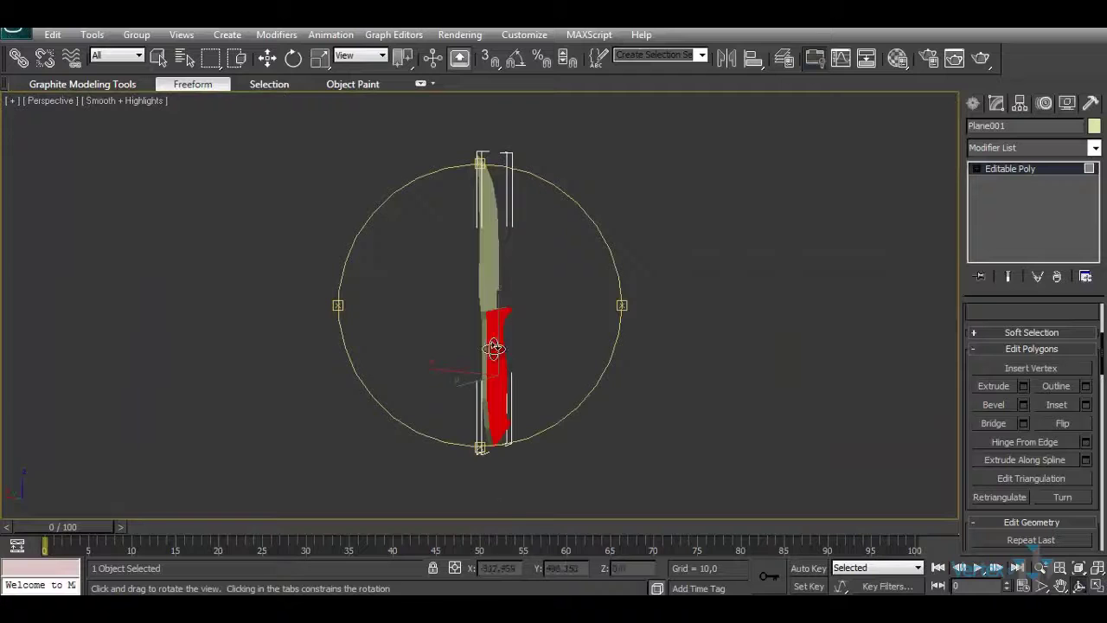
pyautogui.moveTo(487, 352); pyautogui.dragTo(632, 341)
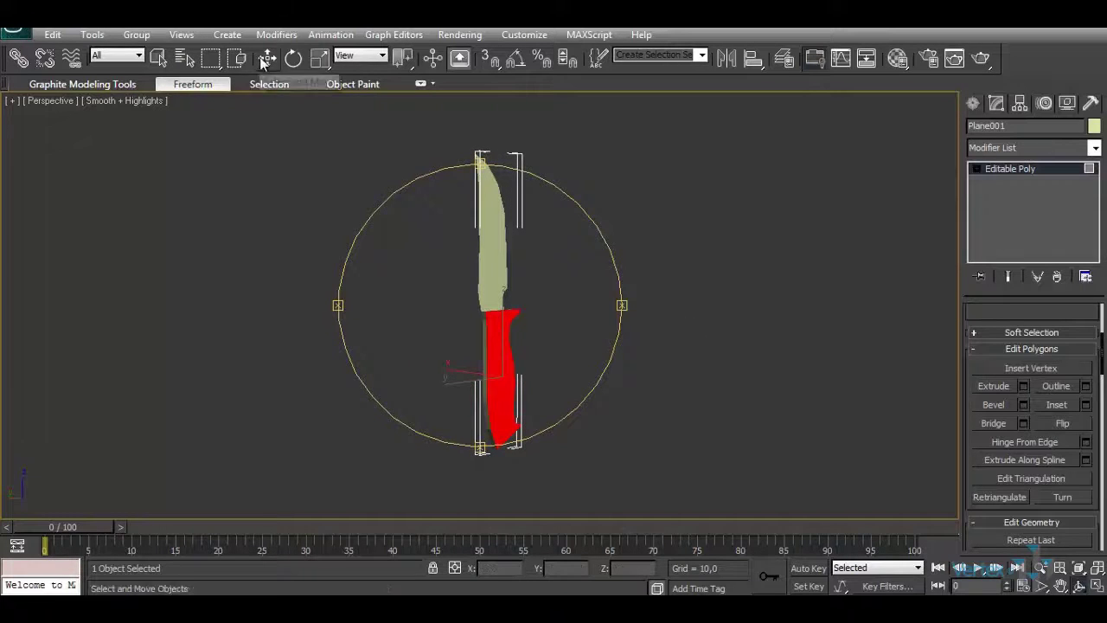
pyautogui.press('Escape')
pyautogui.moveTo(426, 122); pyautogui.dragTo(584, 479)
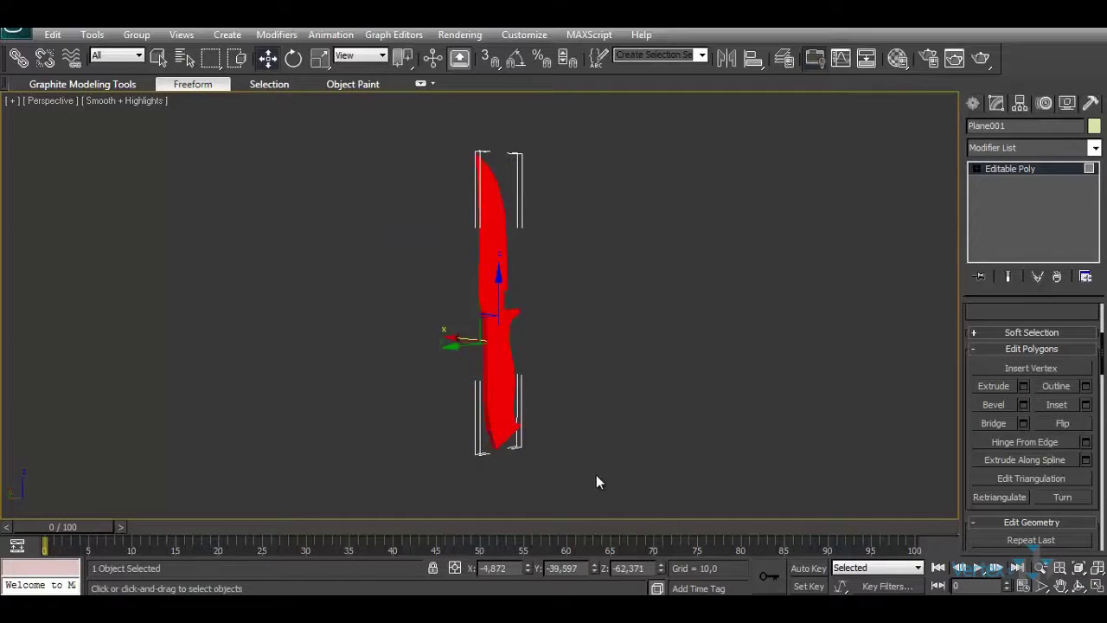
pyautogui.click(1023, 386)
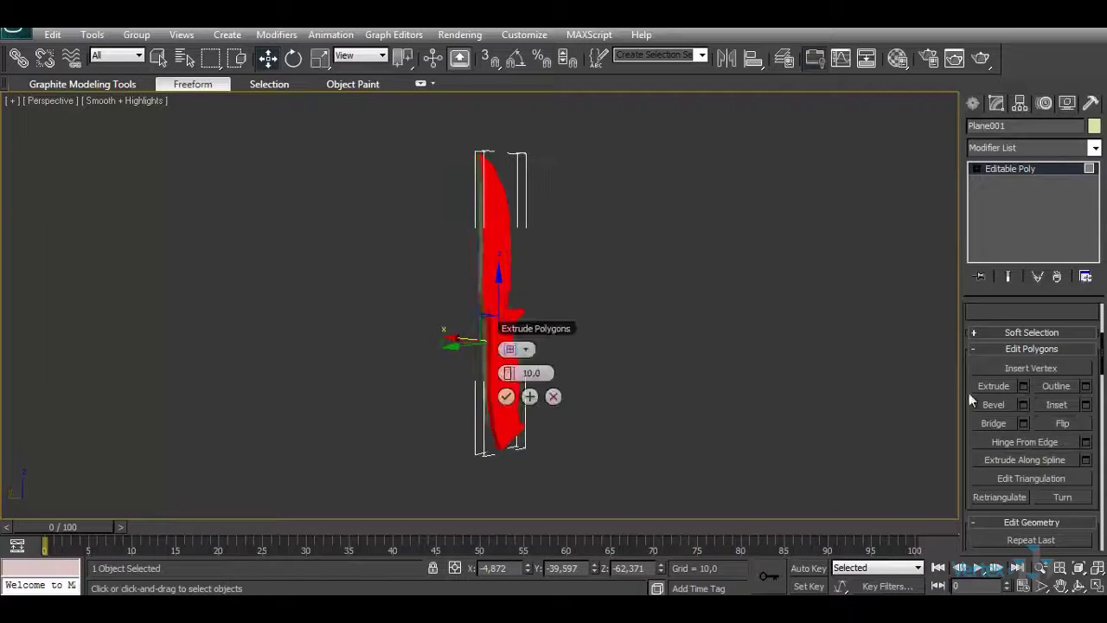
pyautogui.click(506, 396)
pyautogui.click(1078, 585)
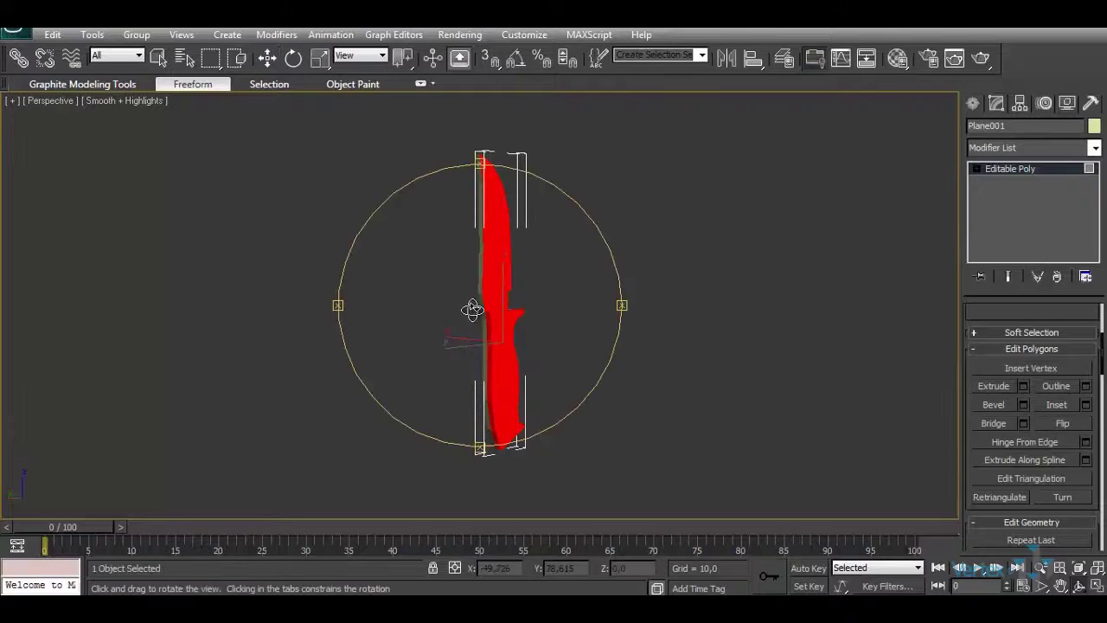
pyautogui.moveTo(470, 308); pyautogui.dragTo(415, 298)
pyautogui.rightClick(268, 114)
pyautogui.click(279, 101)
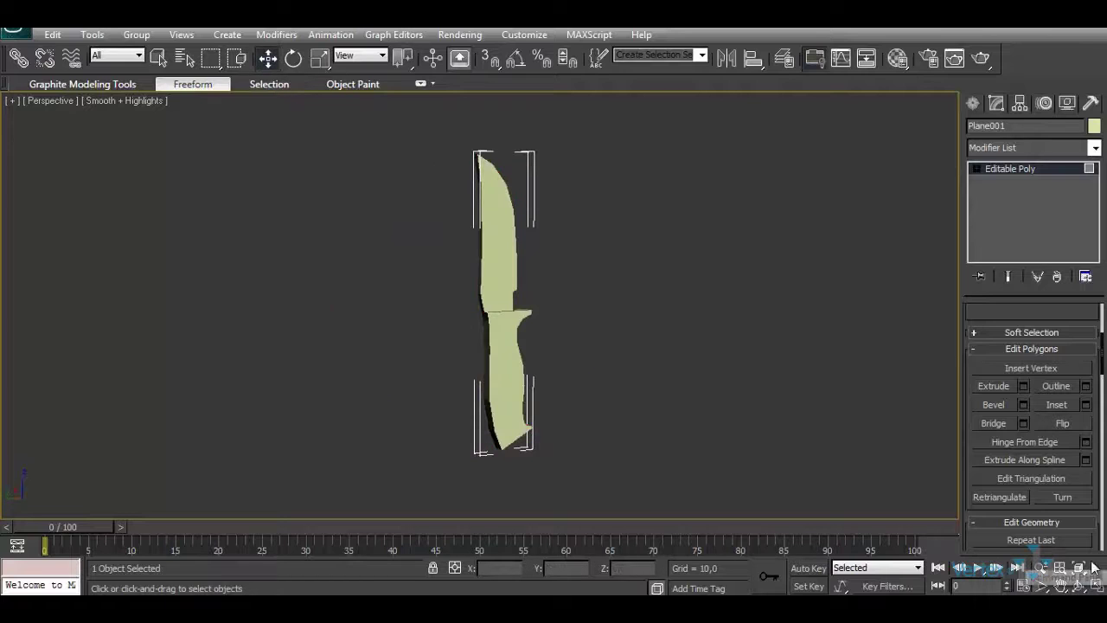
pyautogui.click(1078, 586)
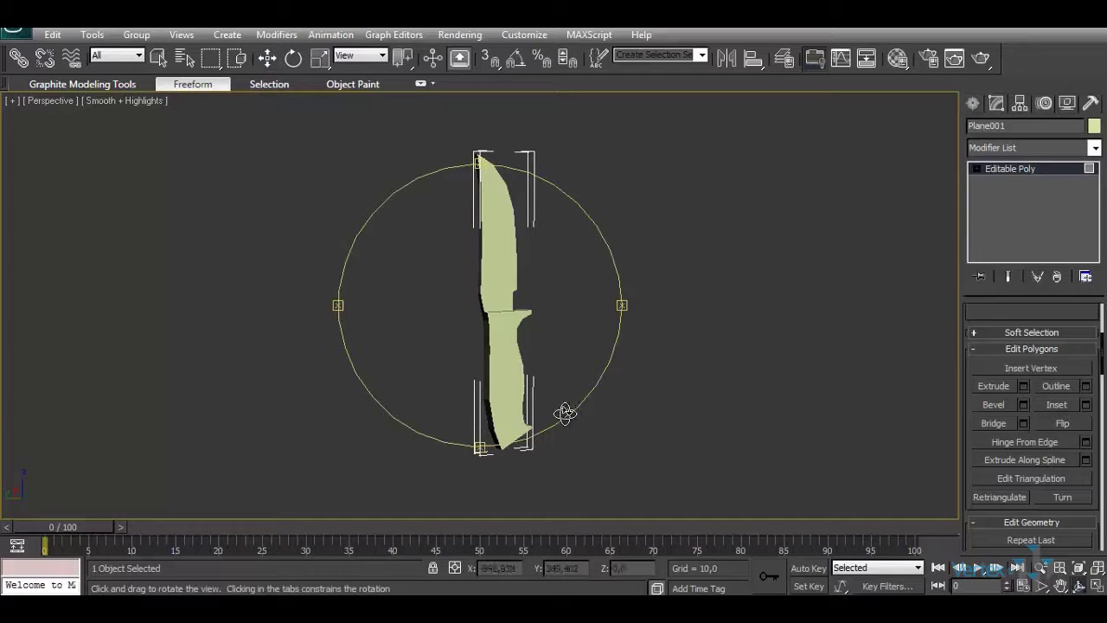
pyautogui.moveTo(549, 384); pyautogui.dragTo(523, 292)
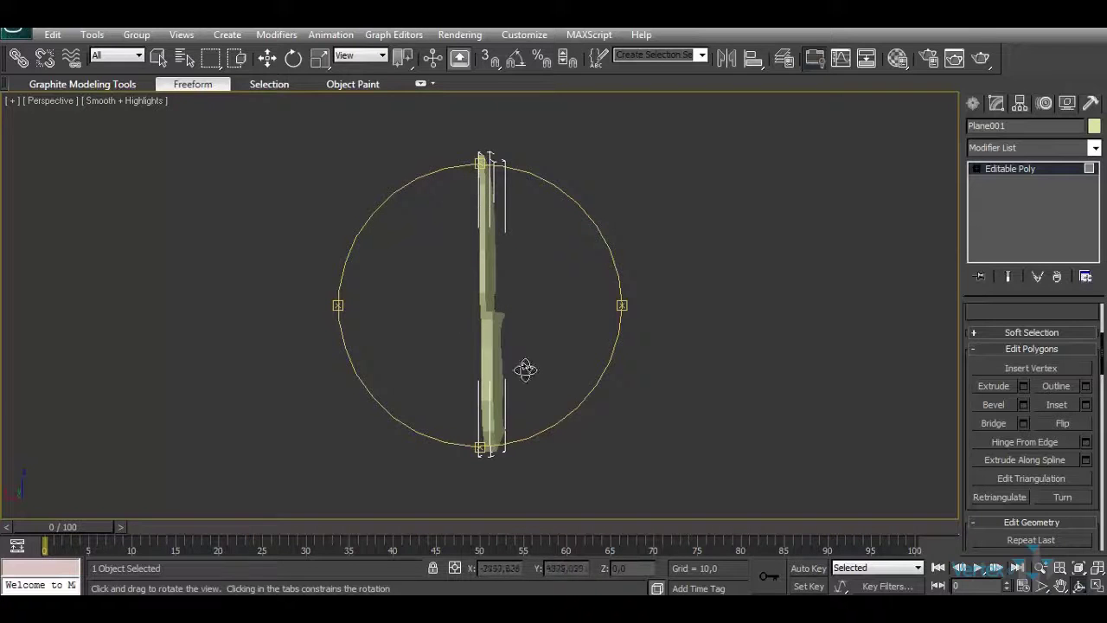
pyautogui.moveTo(526, 369); pyautogui.dragTo(494, 390)
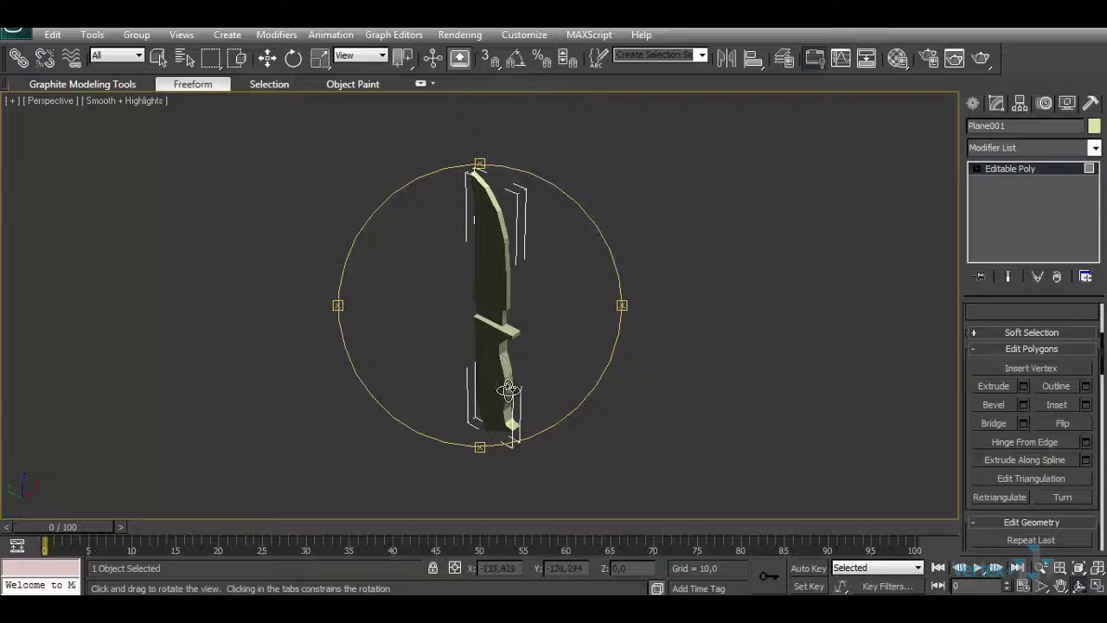
pyautogui.moveTo(507, 369)
pyautogui.mouseDown()
pyautogui.moveTo(517, 355)
pyautogui.moveTo(508, 366)
pyautogui.mouseUp()
# Set the viewport shading to Edged Faces to show mesh edges on the knife
pyautogui.click(139, 105)
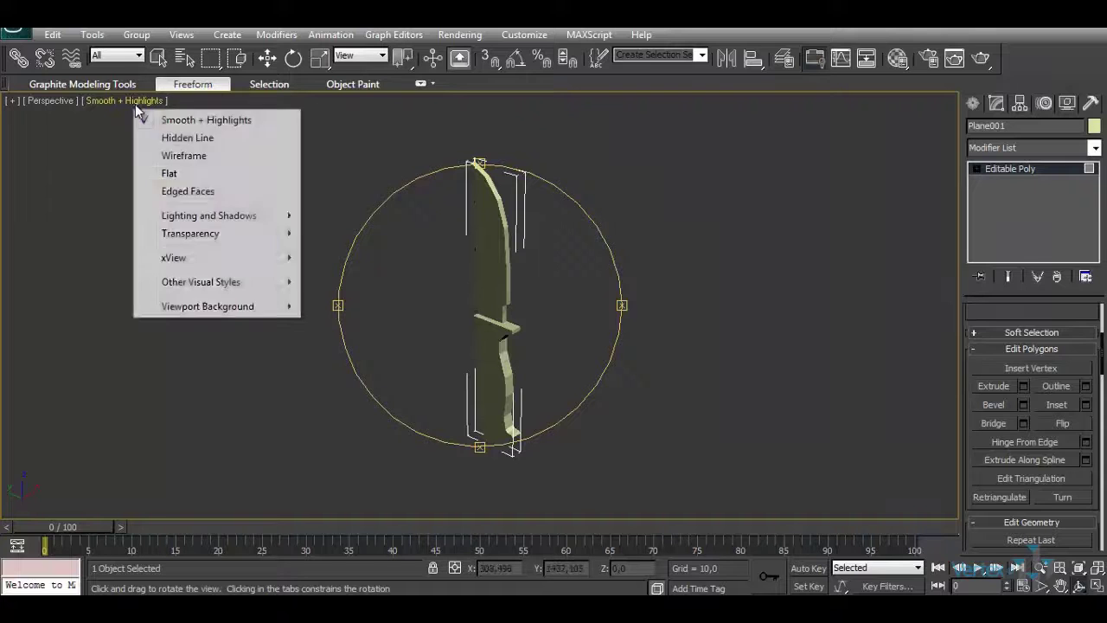
pyautogui.click(179, 191)
pyautogui.moveTo(448, 312); pyautogui.dragTo(421, 285)
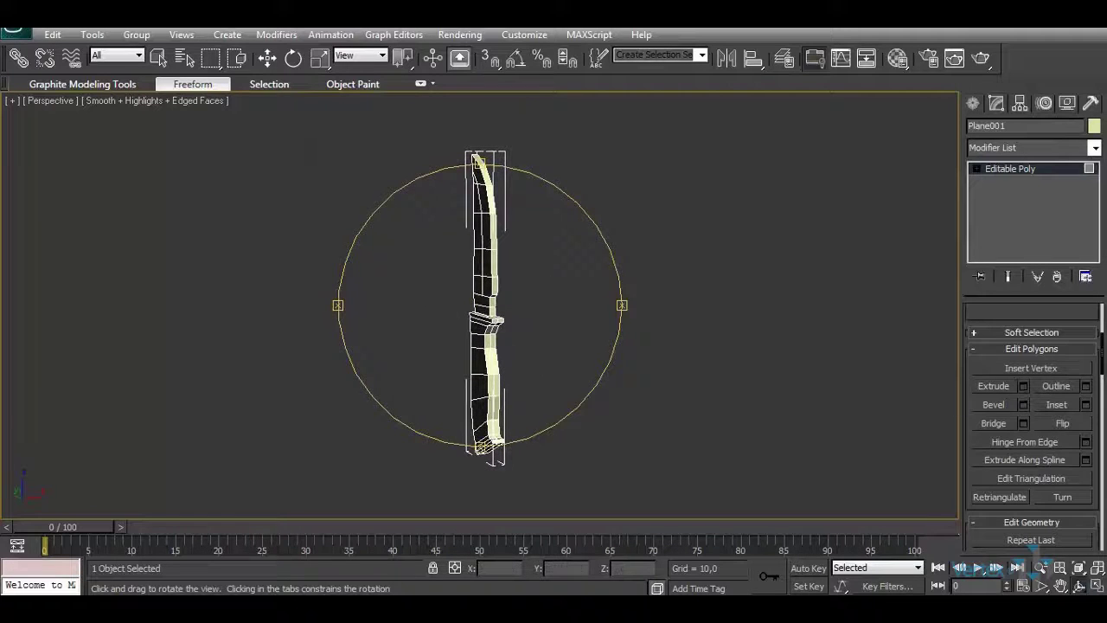
# At Edge level, pick a handle-side edge, frame it, and select the nine-edge run
pyautogui.click(997, 168)
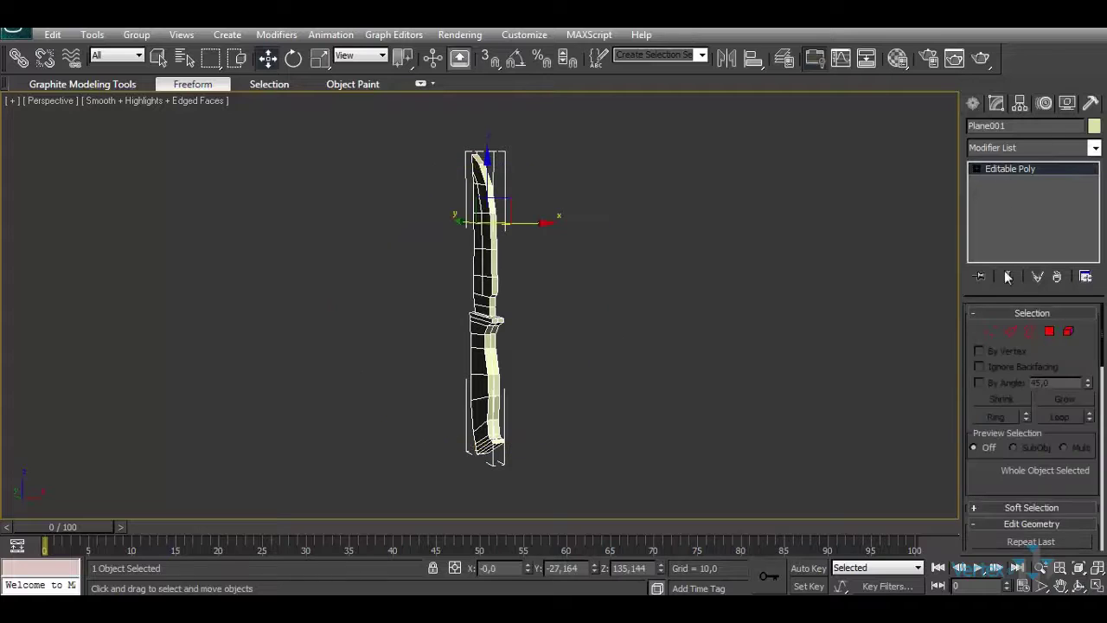
pyautogui.press('2')
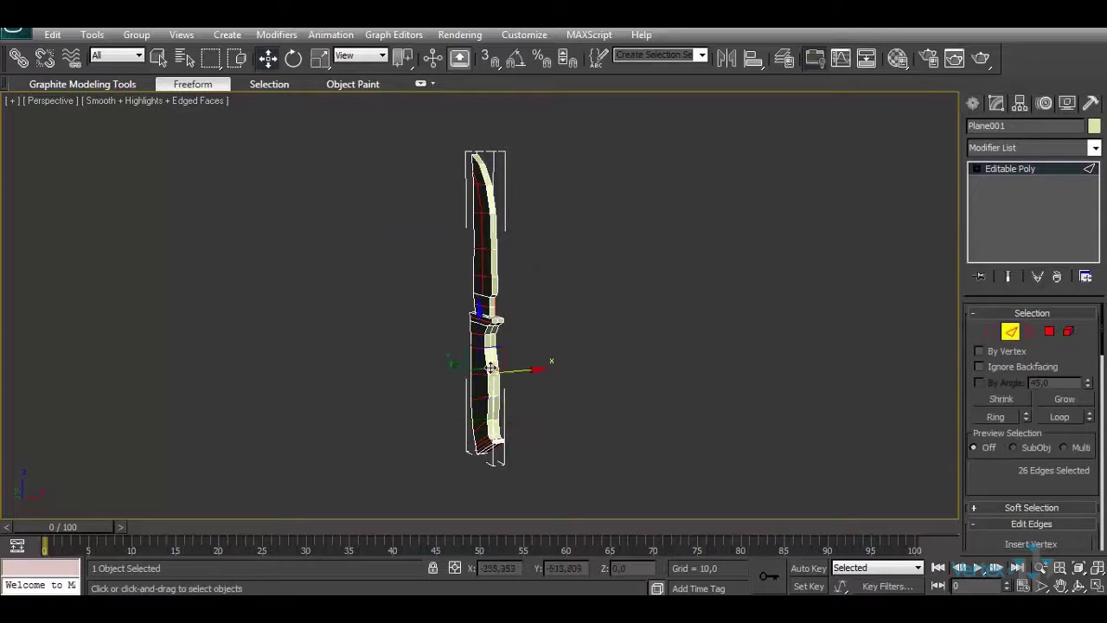
pyautogui.click(486, 367)
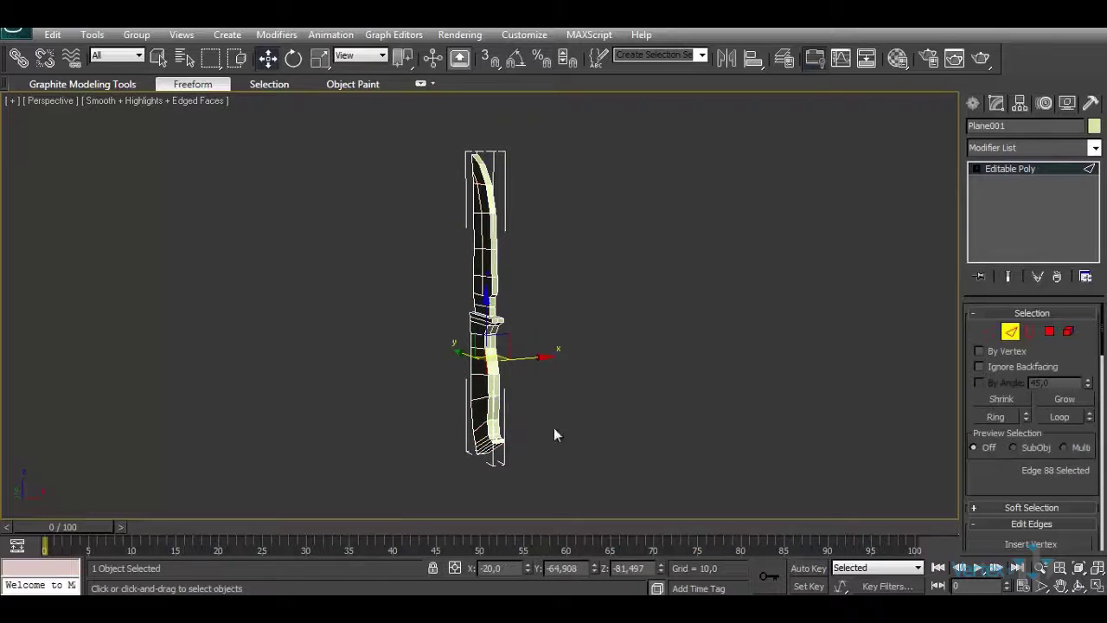
pyautogui.click(1079, 568)
pyautogui.click(1060, 586)
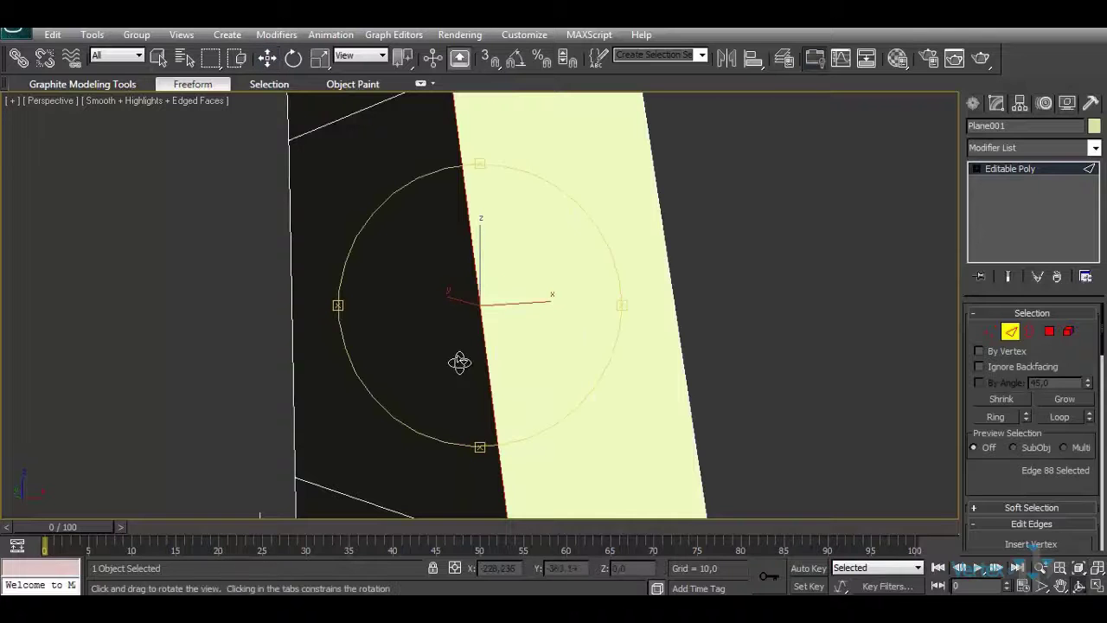
pyautogui.moveTo(457, 363); pyautogui.dragTo(522, 259)
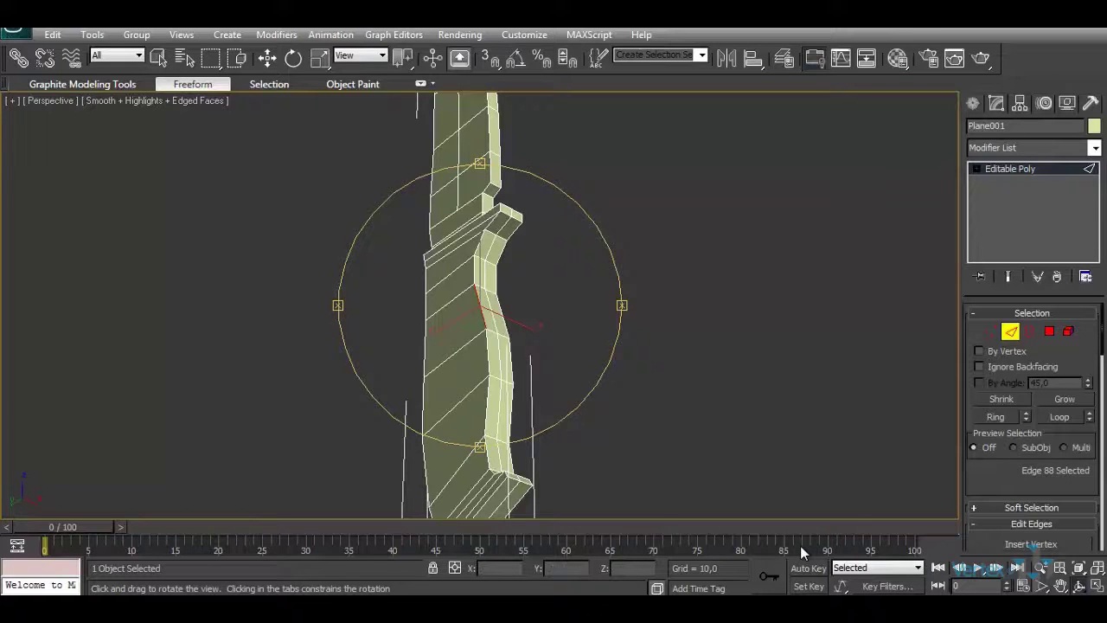
pyautogui.hotkey('ctrl', 'z')
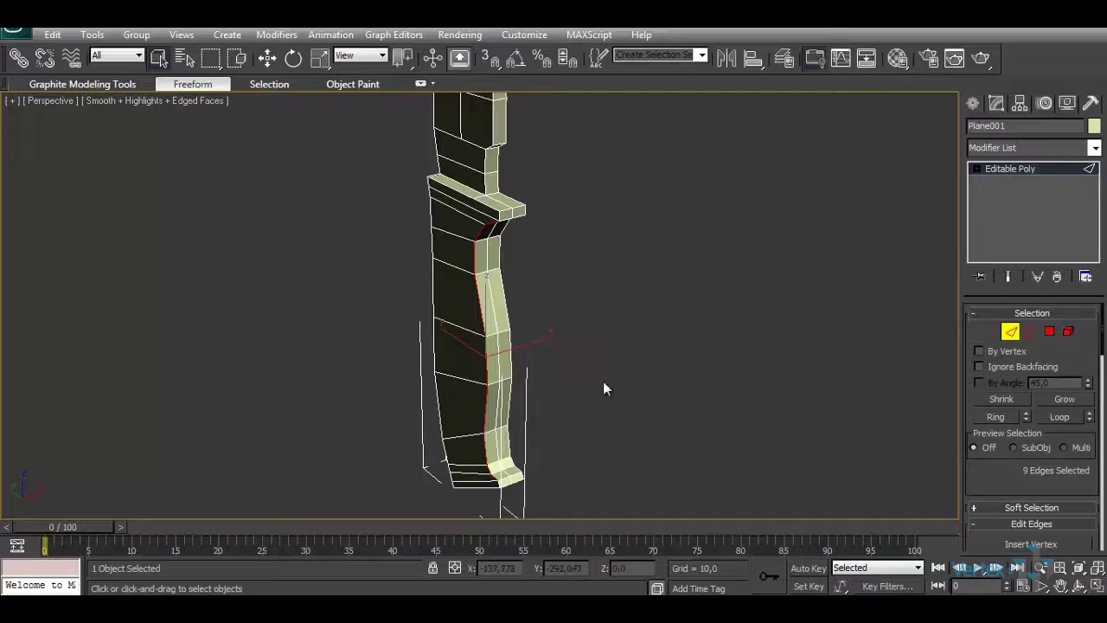
pyautogui.moveTo(1038, 490); pyautogui.dragTo(1023, 297)
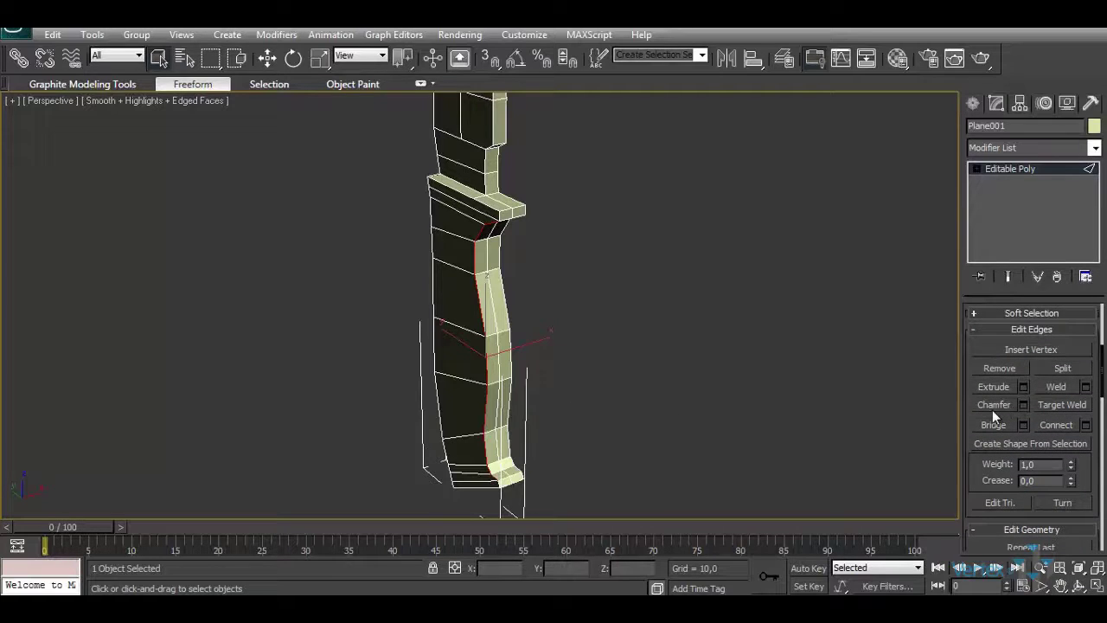
# Chamfer the selected handle edge run by 2
pyautogui.click(1023, 403)
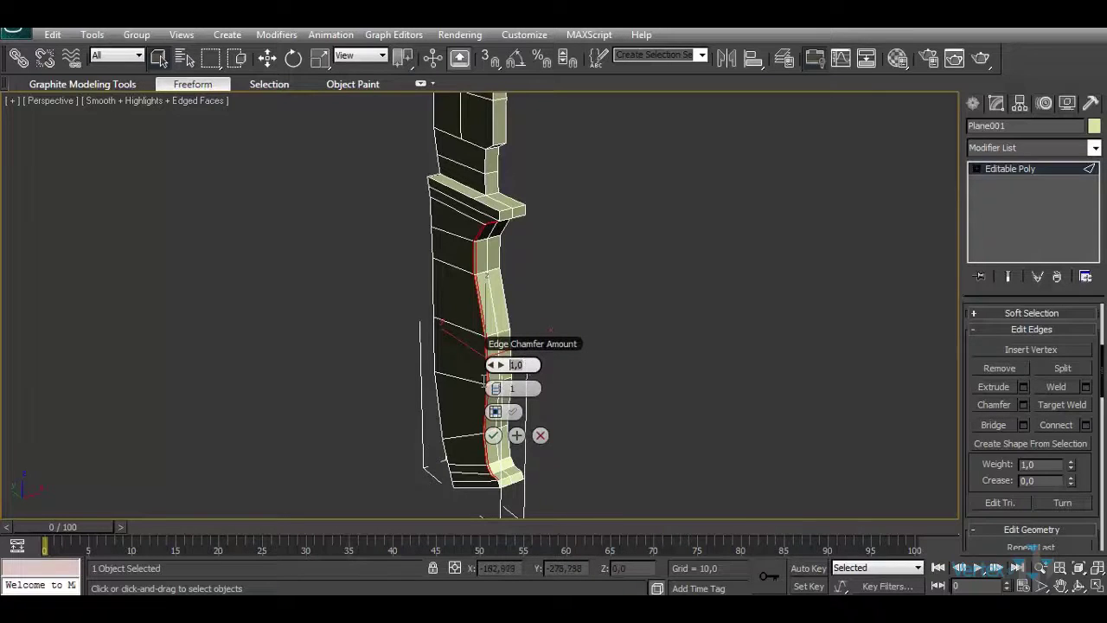
pyautogui.write('2')
pyautogui.press('Return')
pyautogui.click(496, 435)
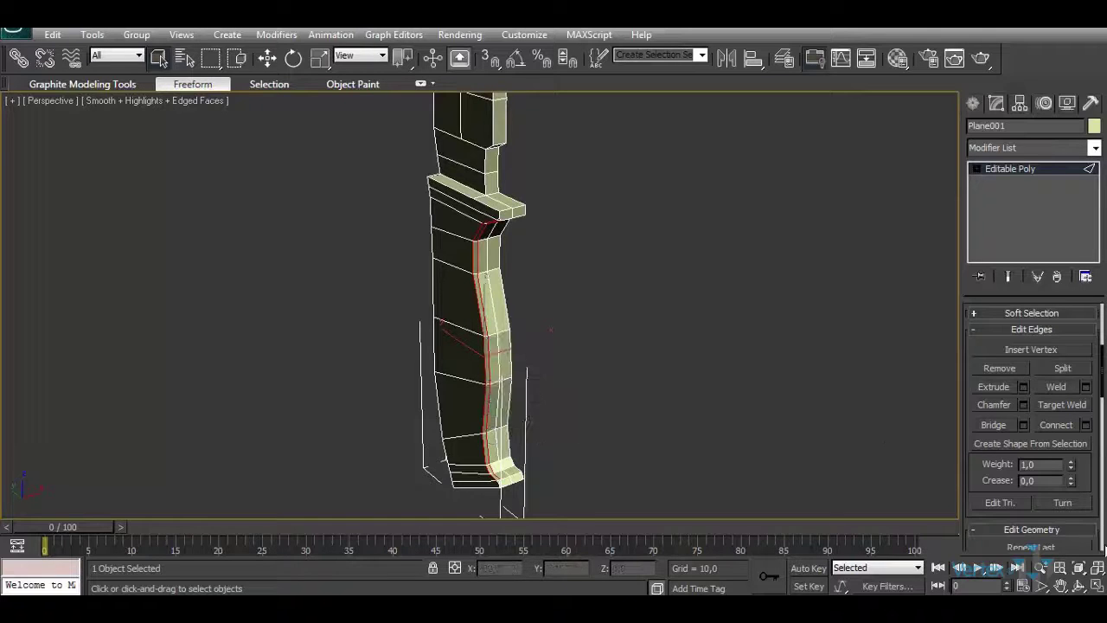
# Select an edge along the handle's other side and chamfer it by 2.0
pyautogui.click(1078, 585)
pyautogui.moveTo(517, 354); pyautogui.dragTo(427, 240)
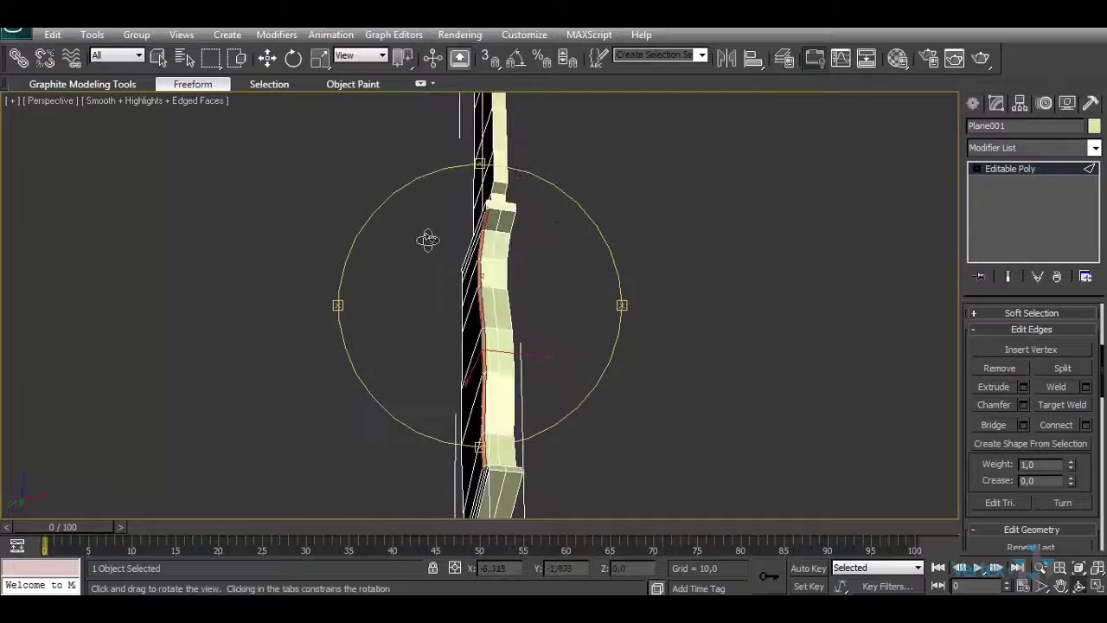
pyautogui.rightClick(435, 243)
pyautogui.click(435, 244)
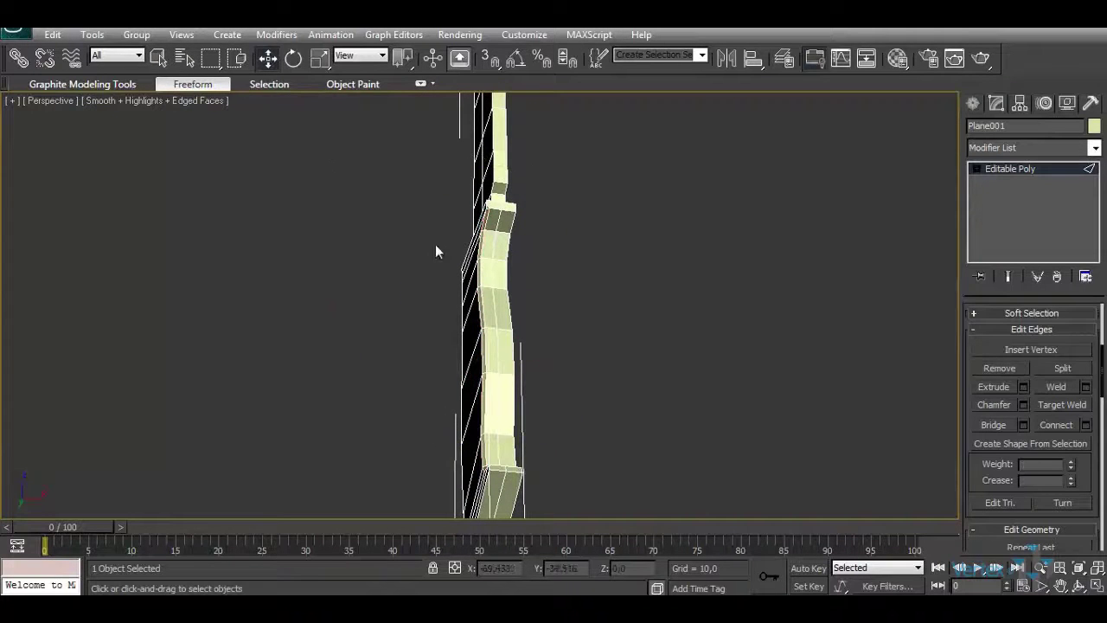
pyautogui.click(1077, 586)
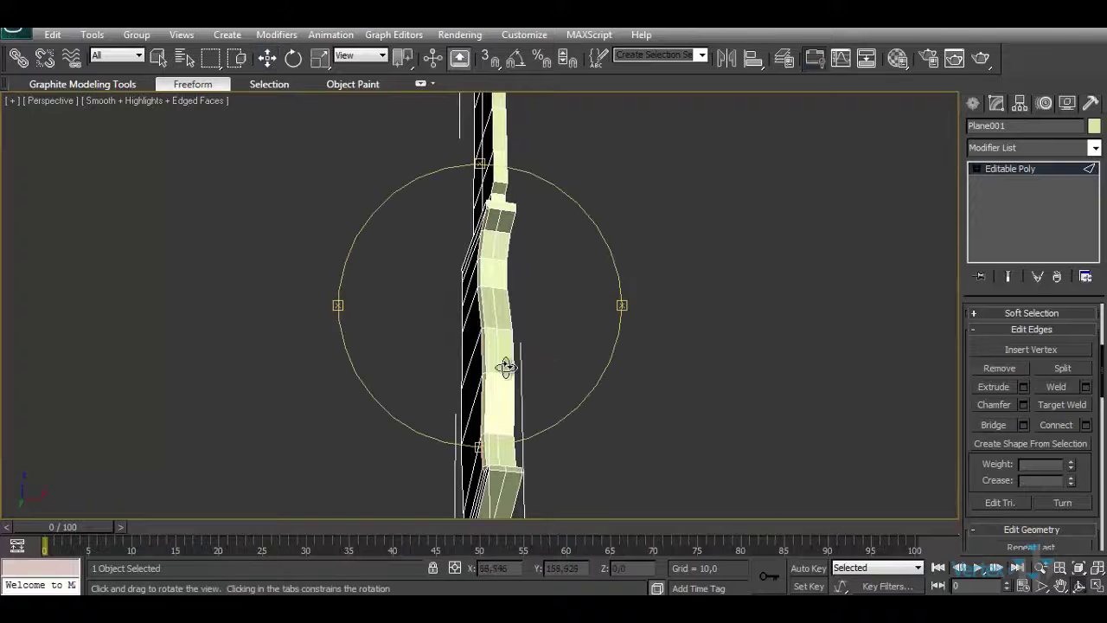
pyautogui.moveTo(504, 366)
pyautogui.mouseDown()
pyautogui.moveTo(573, 334)
pyautogui.moveTo(598, 358)
pyautogui.moveTo(506, 398)
pyautogui.moveTo(576, 403)
pyautogui.moveTo(701, 383)
pyautogui.mouseUp()
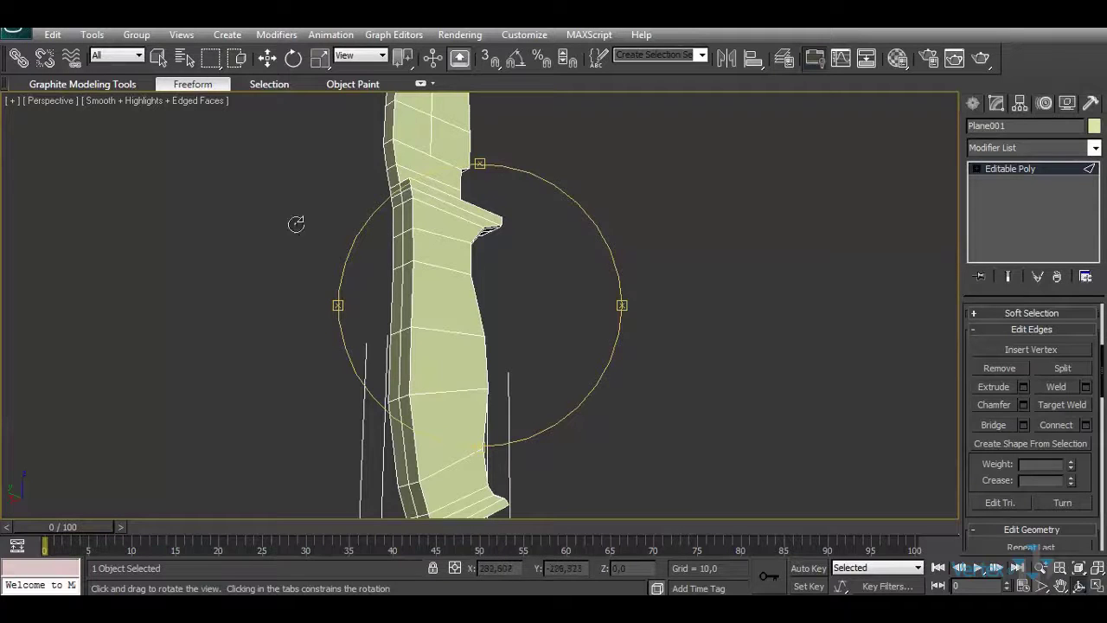
pyautogui.click(159, 57)
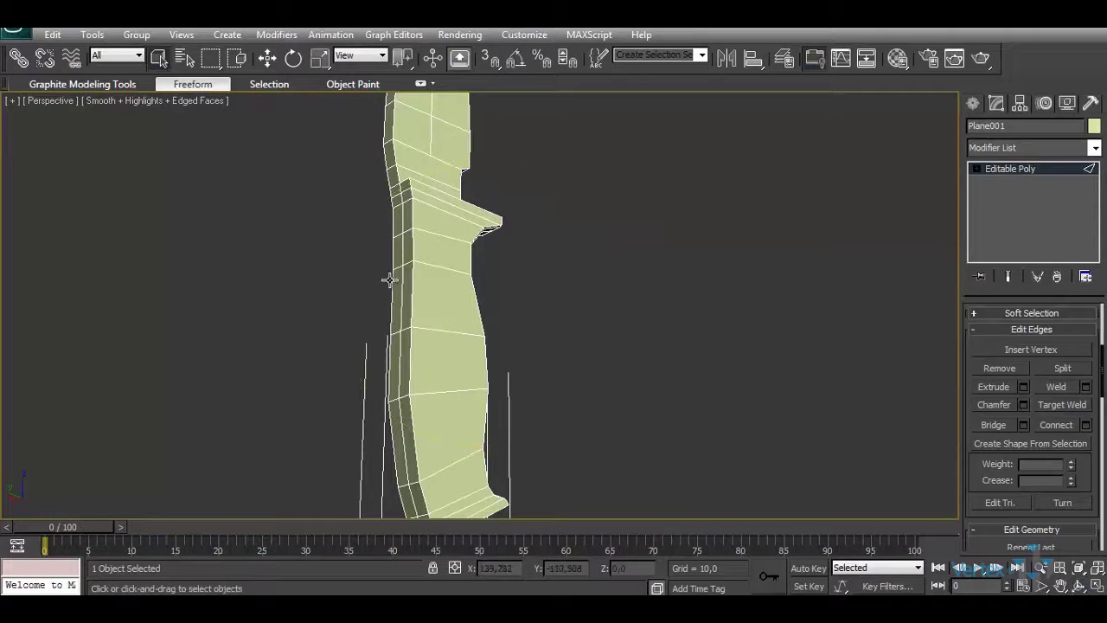
pyautogui.click(412, 294)
pyautogui.scroll(2, 412, 294)
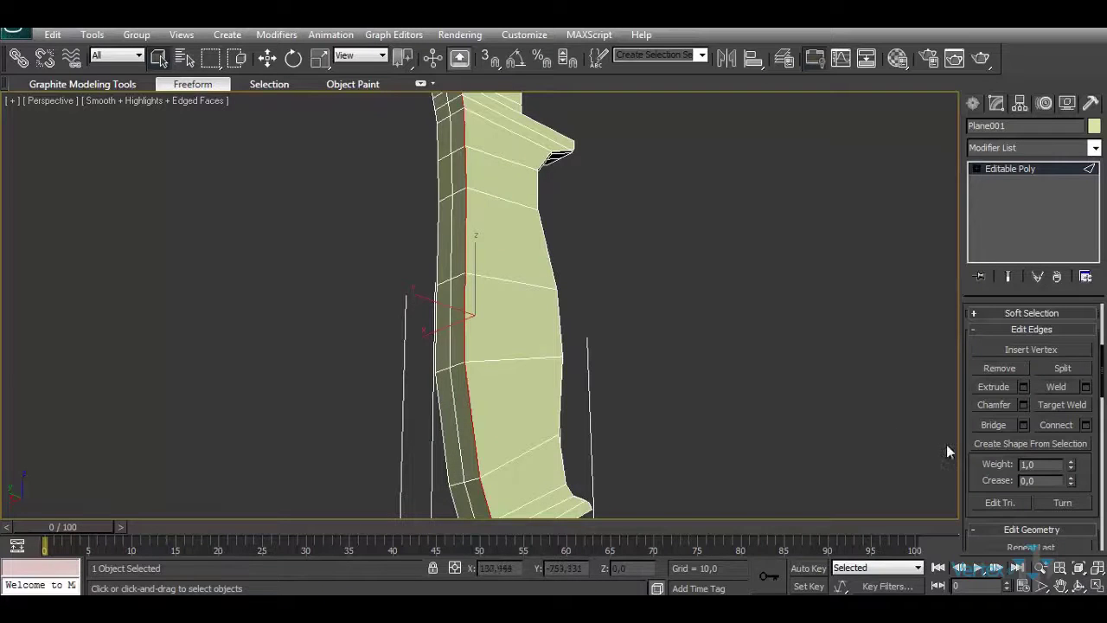
pyautogui.click(1023, 405)
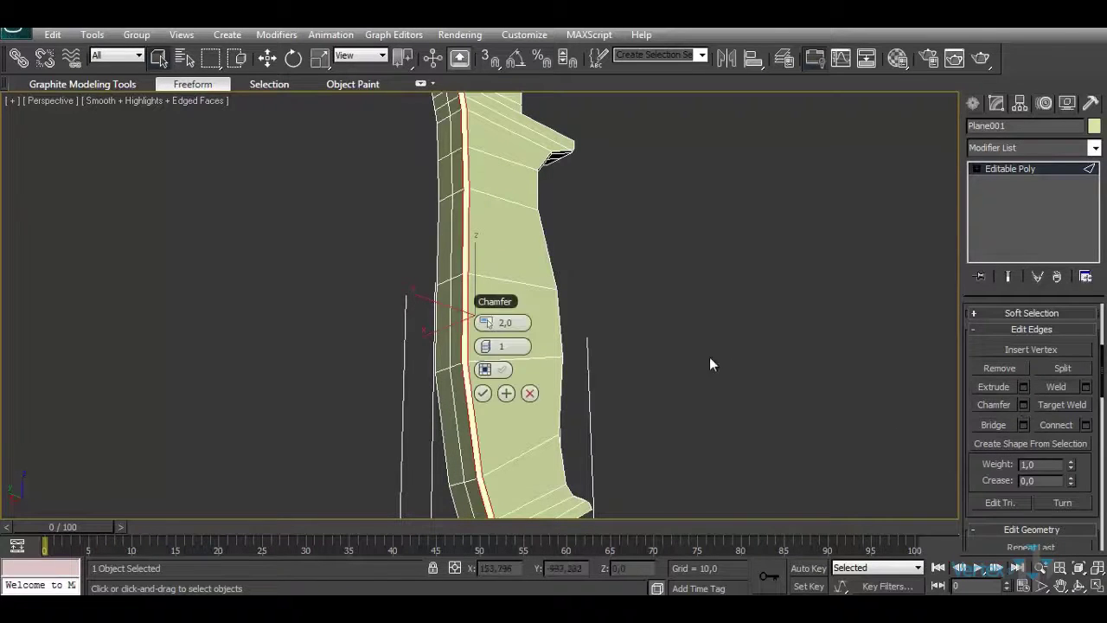
pyautogui.click(485, 389)
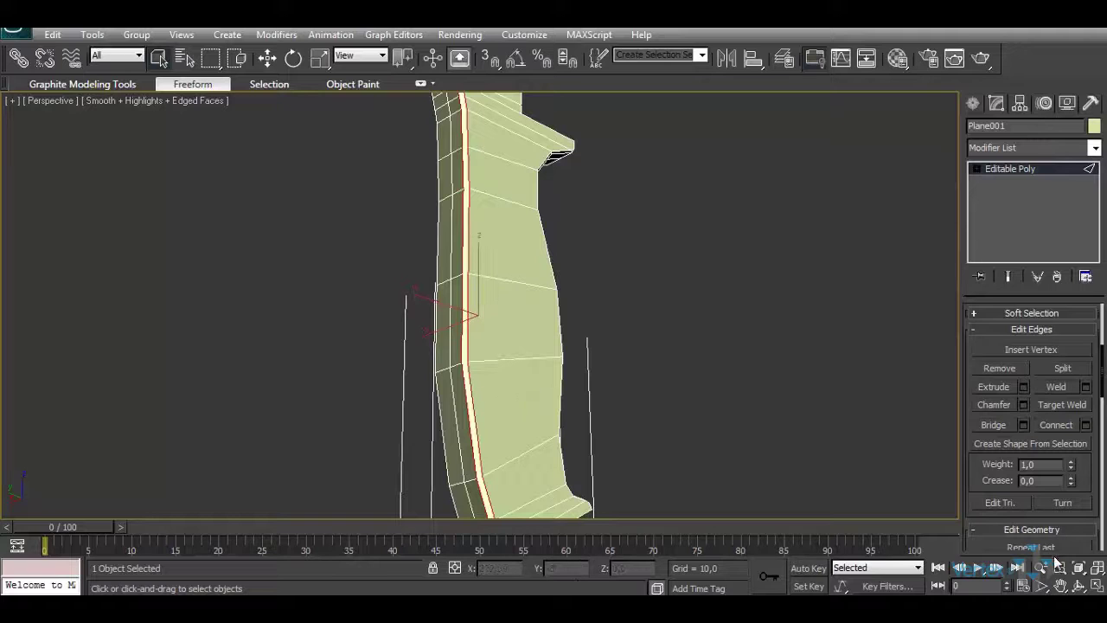
# Zoom extents and orbit to view the chamfered knife edge-on, then expand Editable Poly's sub-object levels
pyautogui.moveTo(524, 361); pyautogui.dragTo(501, 321)
pyautogui.scroll(-5, 494, 291)
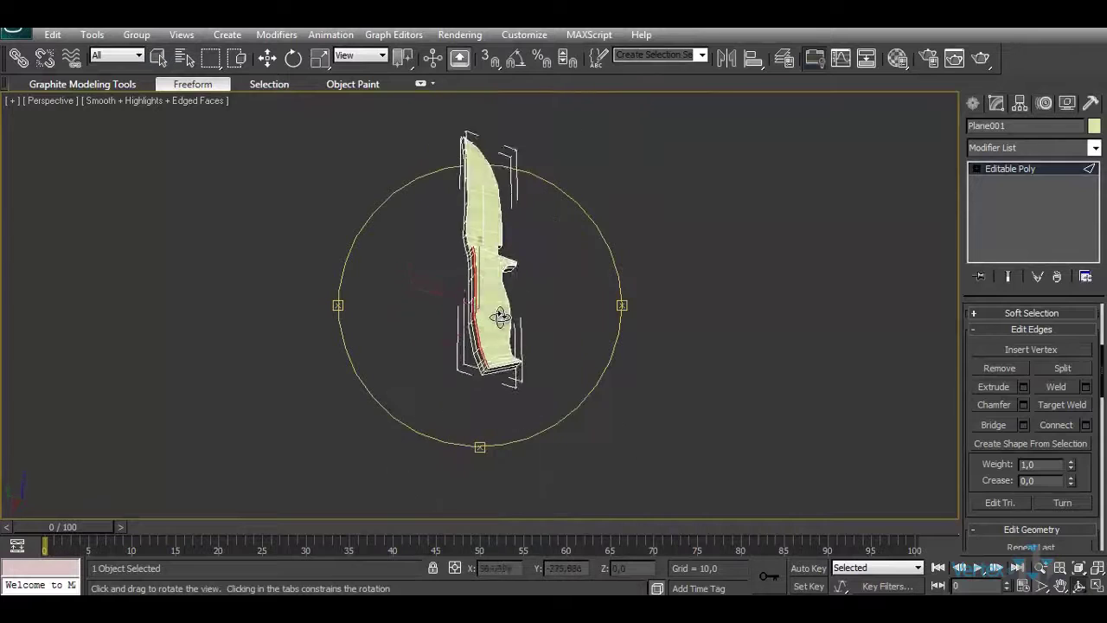
pyautogui.click(267, 58)
pyautogui.click(545, 300)
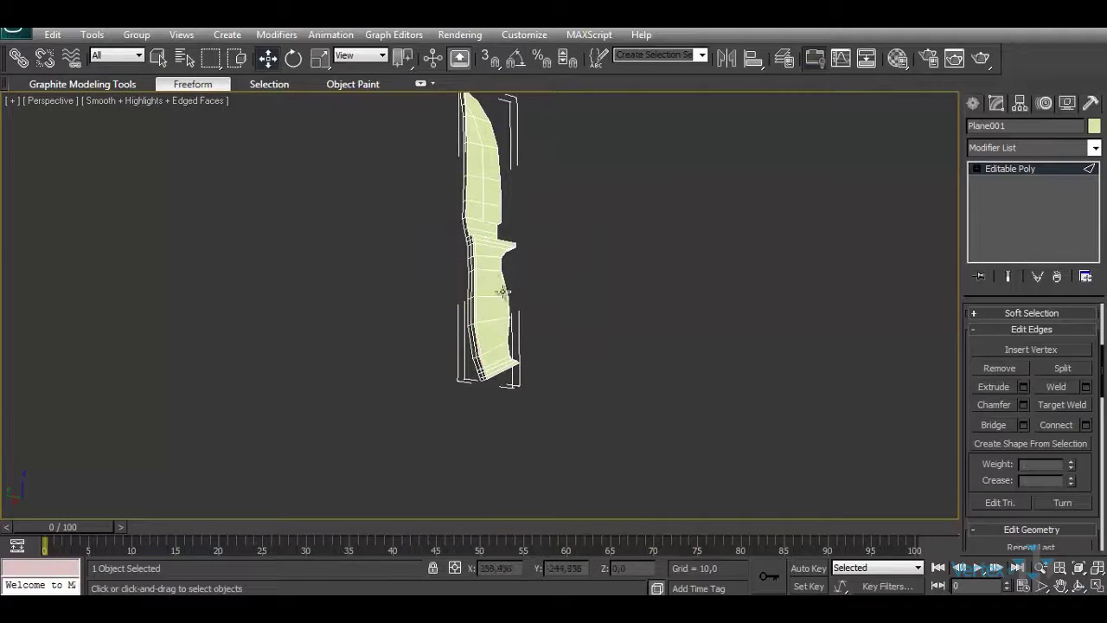
pyautogui.scroll(-2, 501, 290)
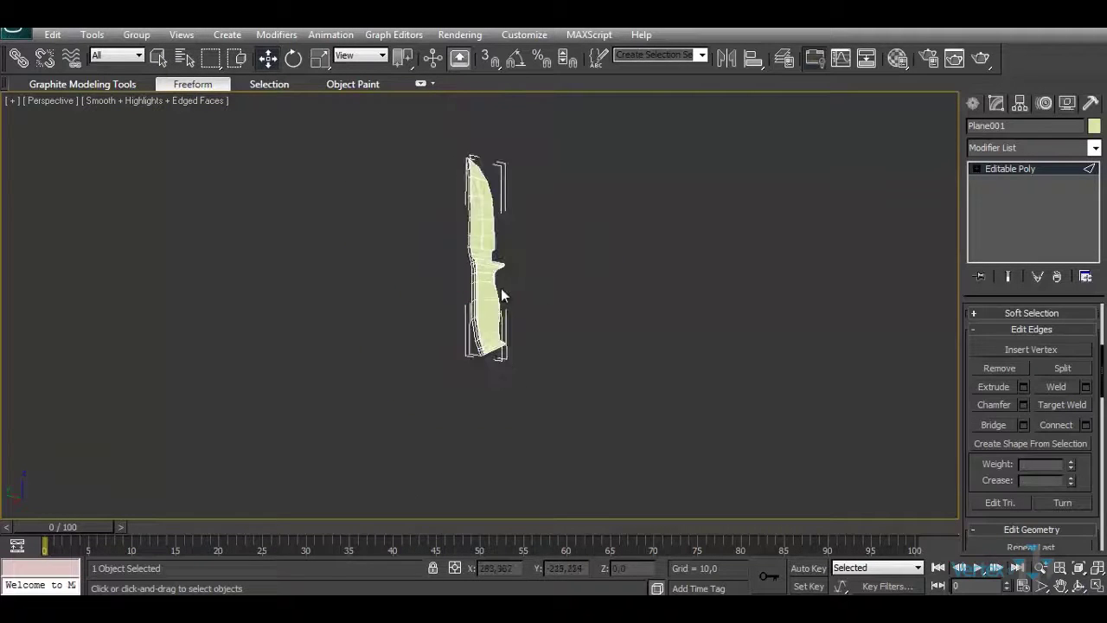
pyautogui.click(1097, 567)
pyautogui.click(1079, 586)
pyautogui.moveTo(464, 323); pyautogui.dragTo(432, 306)
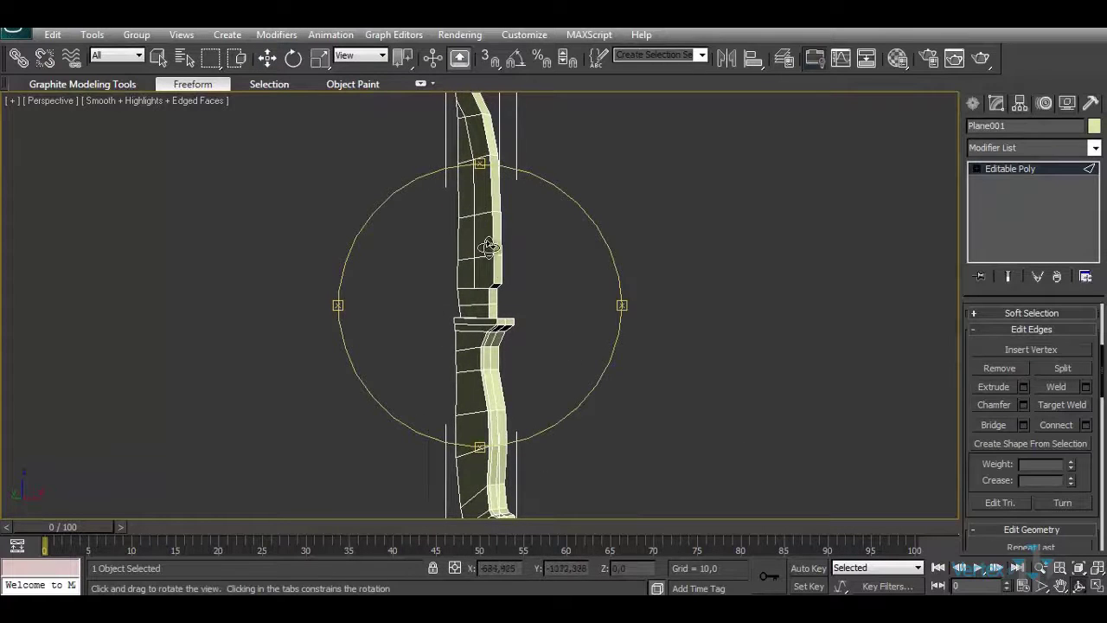
pyautogui.moveTo(494, 252); pyautogui.dragTo(508, 231)
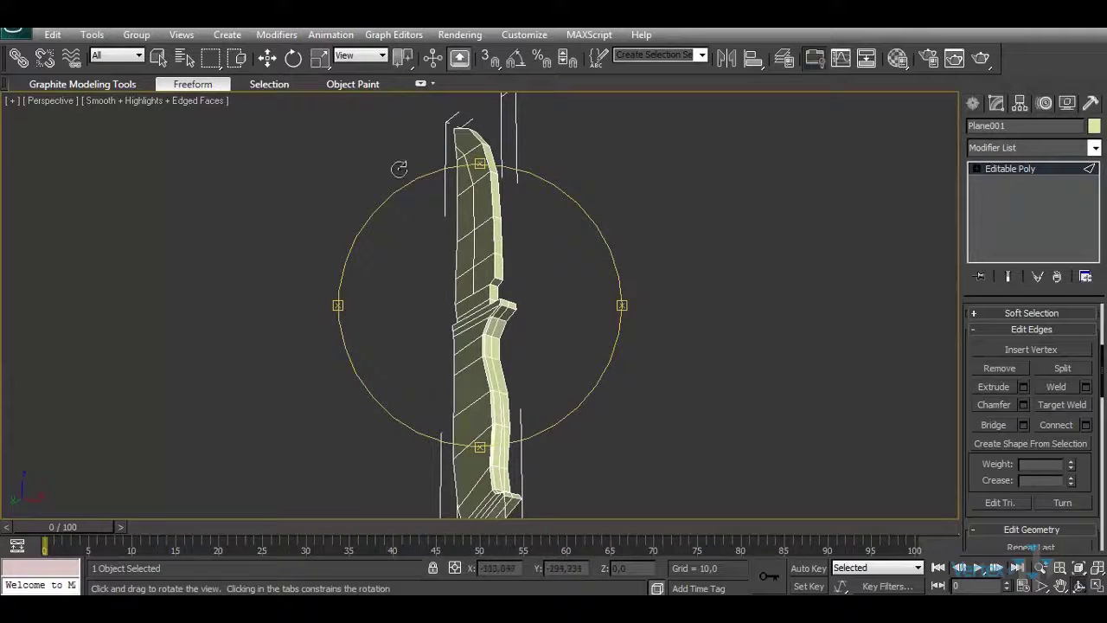
pyautogui.click(268, 58)
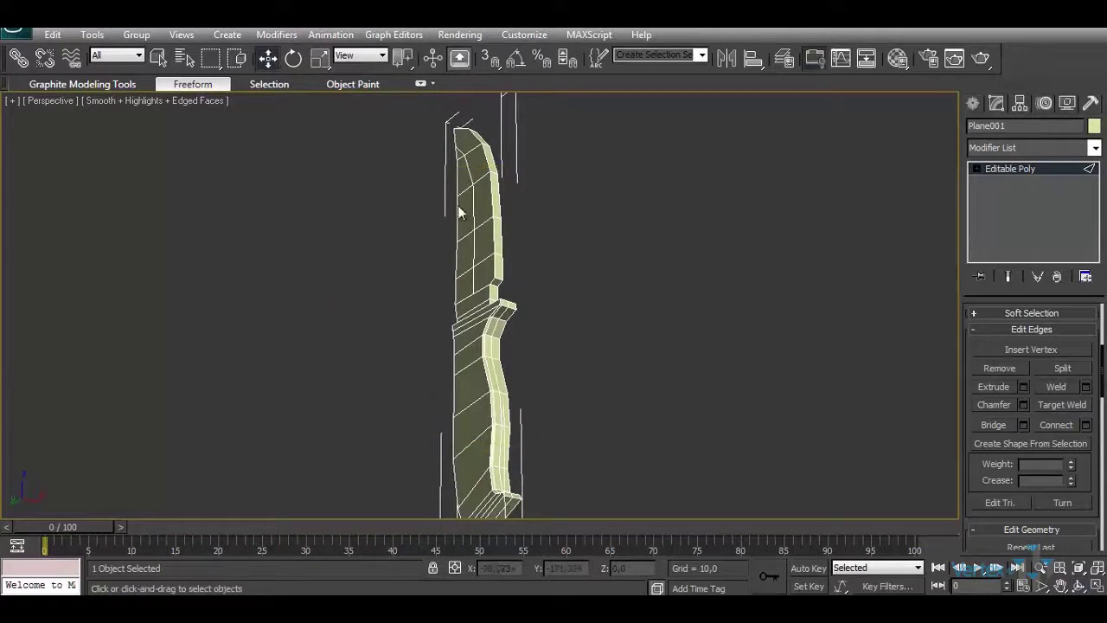
pyautogui.click(976, 170)
# Select the seven blade-edge vertices up to the tip and shift them sideways along X
pyautogui.click(1003, 182)
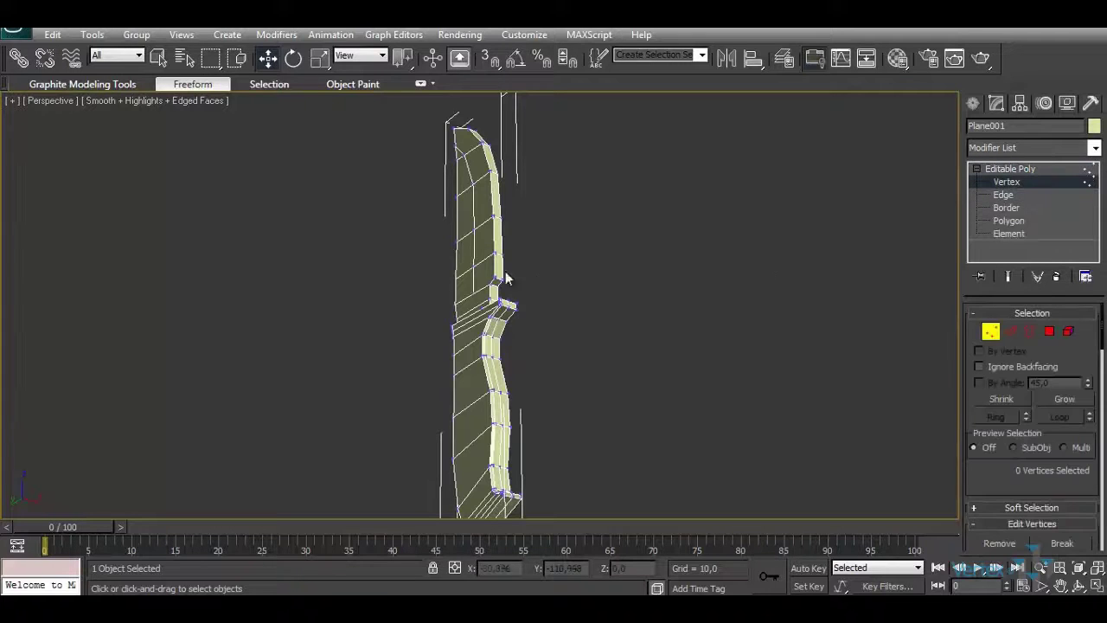
pyautogui.click(494, 277)
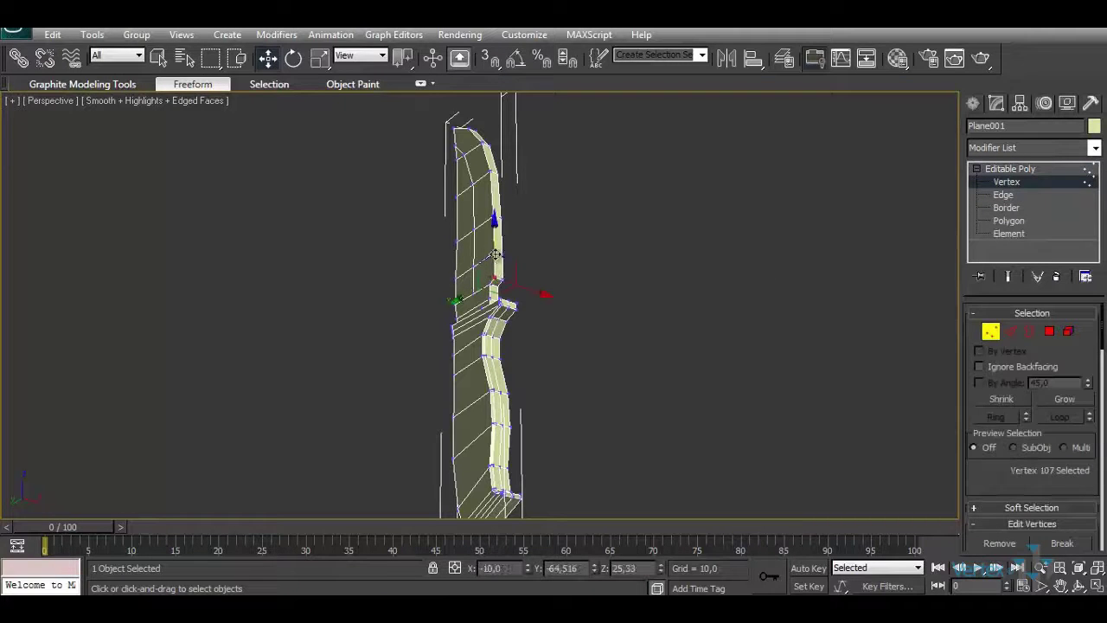
pyautogui.keyDown('ctrl'); pyautogui.click(494, 255); pyautogui.keyUp('ctrl')
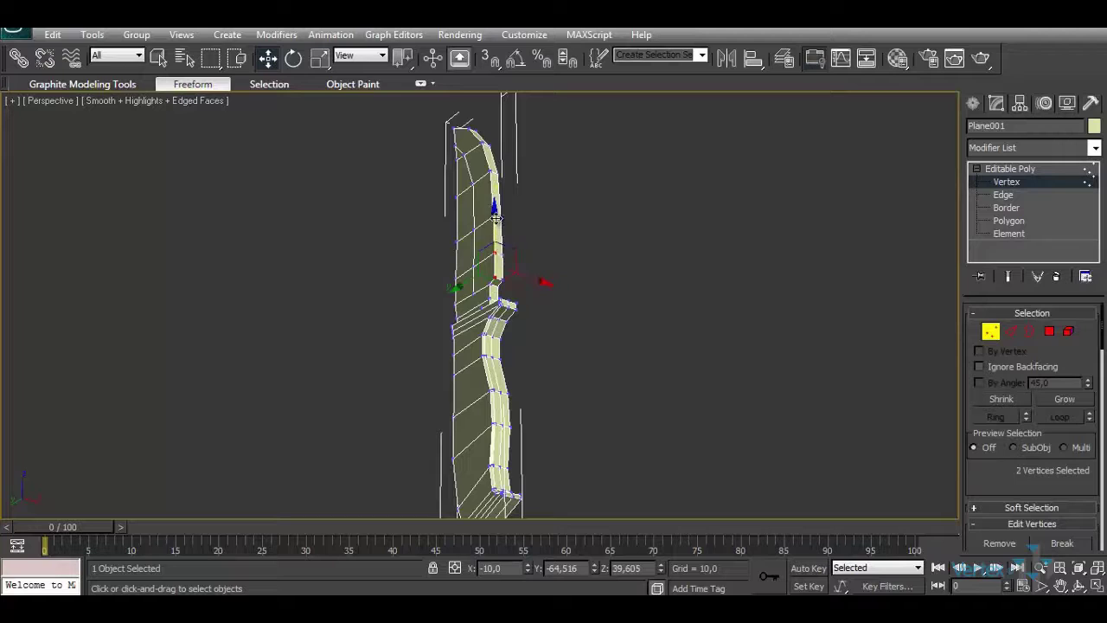
pyautogui.keyDown('ctrl'); pyautogui.click(494, 186); pyautogui.keyUp('ctrl')
pyautogui.keyDown('ctrl'); pyautogui.click(490, 171); pyautogui.keyUp('ctrl')
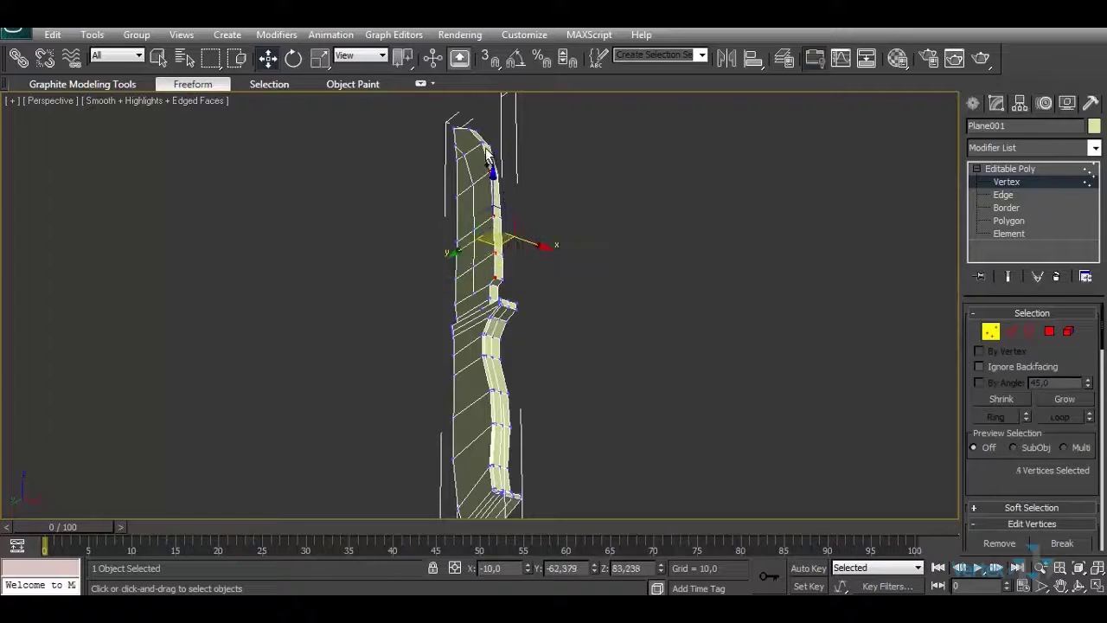
pyautogui.keyDown('ctrl'); pyautogui.click(483, 142); pyautogui.keyUp('ctrl')
pyautogui.keyDown('ctrl'); pyautogui.click(458, 140); pyautogui.keyUp('ctrl')
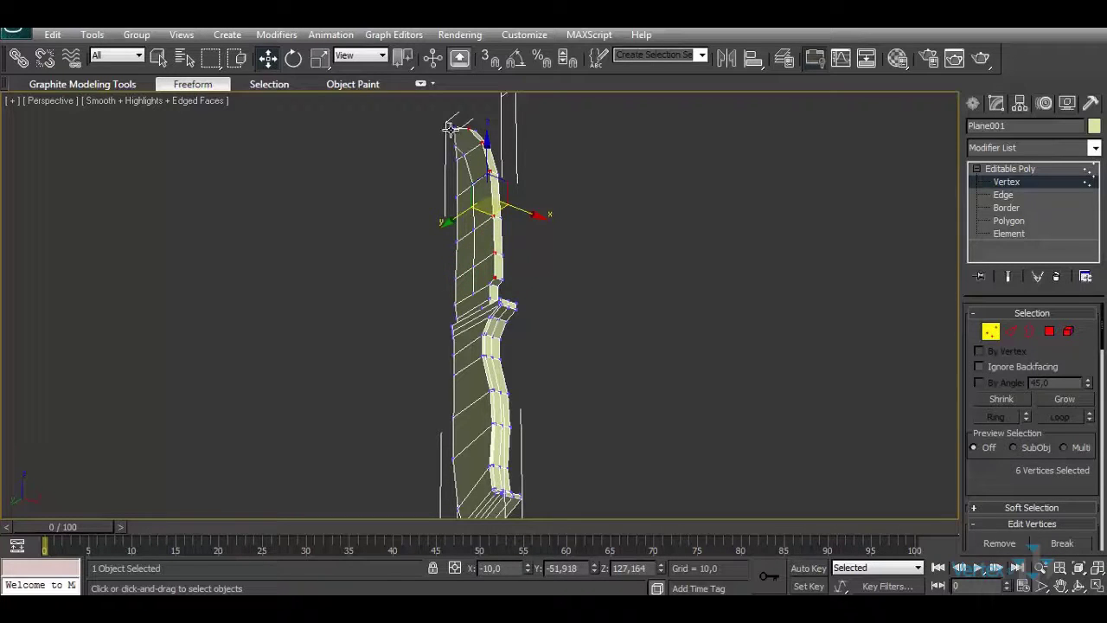
pyautogui.keyDown('ctrl'); pyautogui.click(451, 128); pyautogui.keyUp('ctrl')
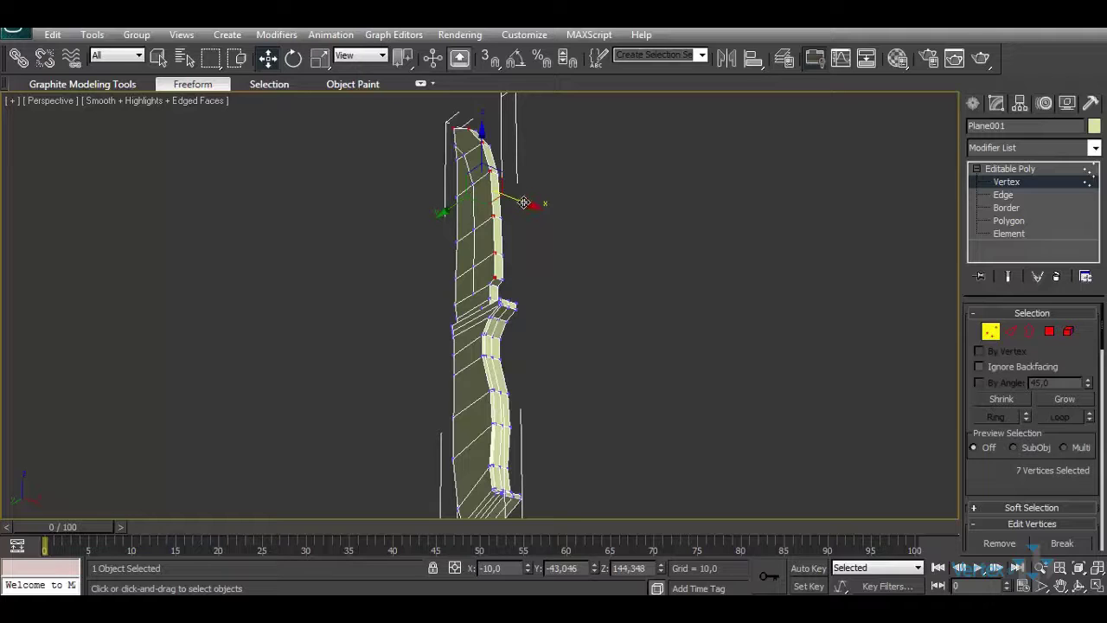
pyautogui.moveTo(524, 203); pyautogui.dragTo(529, 208)
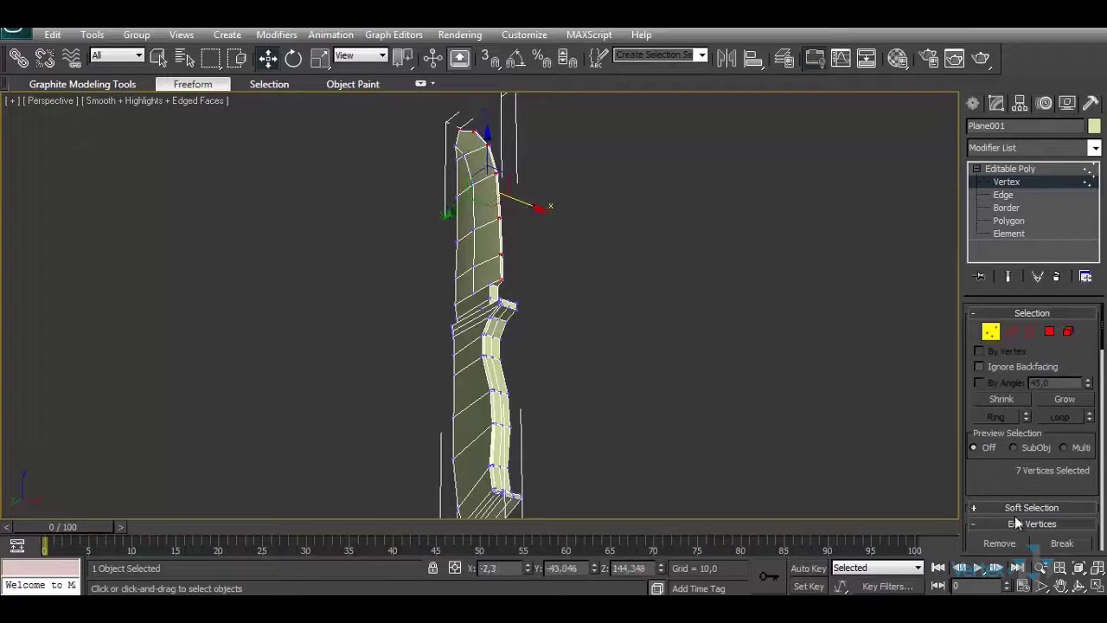
# Frame and orbit around the reshaped blade edge, then return to object level
pyautogui.click(1077, 566)
pyautogui.click(1078, 585)
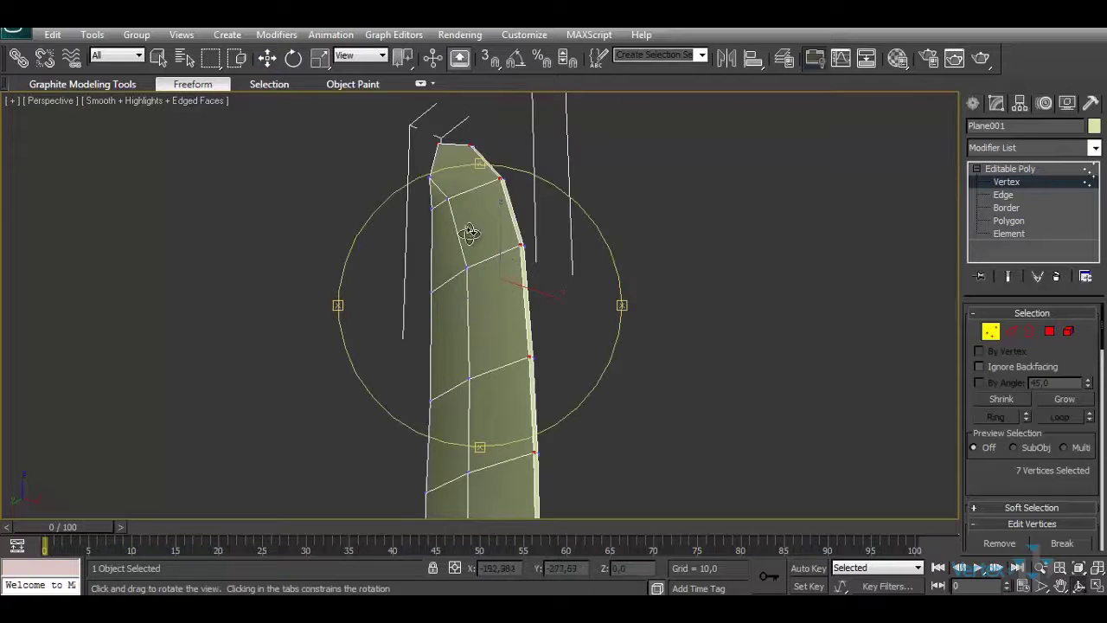
pyautogui.scroll(-3, 530, 319)
pyautogui.moveTo(530, 318)
pyautogui.mouseDown()
pyautogui.moveTo(488, 290)
pyautogui.moveTo(527, 259)
pyautogui.moveTo(623, 254)
pyautogui.moveTo(621, 243)
pyautogui.moveTo(531, 302)
pyautogui.moveTo(490, 363)
pyautogui.moveTo(457, 380)
pyautogui.moveTo(400, 375)
pyautogui.moveTo(545, 353)
pyautogui.moveTo(457, 314)
pyautogui.moveTo(518, 361)
pyautogui.mouseUp()
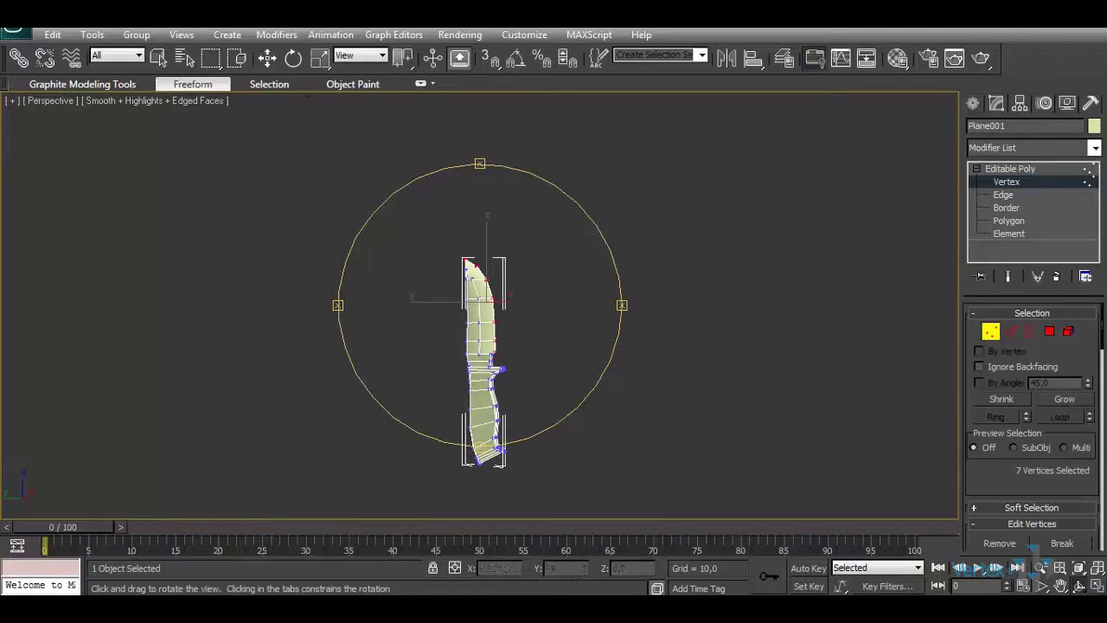
pyautogui.press('z')
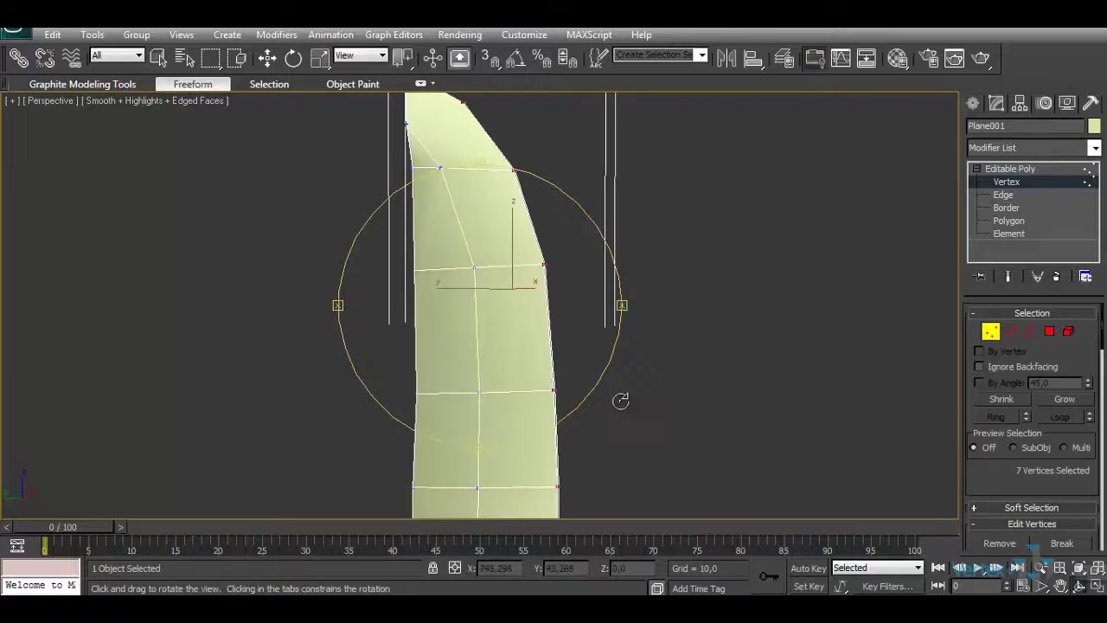
pyautogui.moveTo(519, 336); pyautogui.dragTo(591, 300)
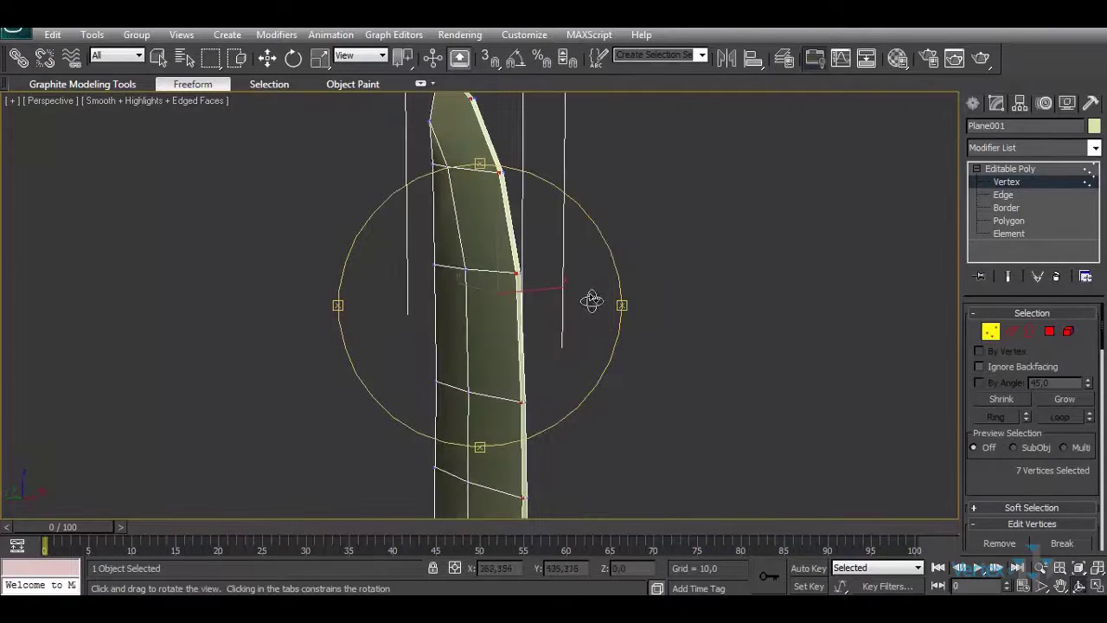
pyautogui.click(1022, 183)
pyautogui.press('z')
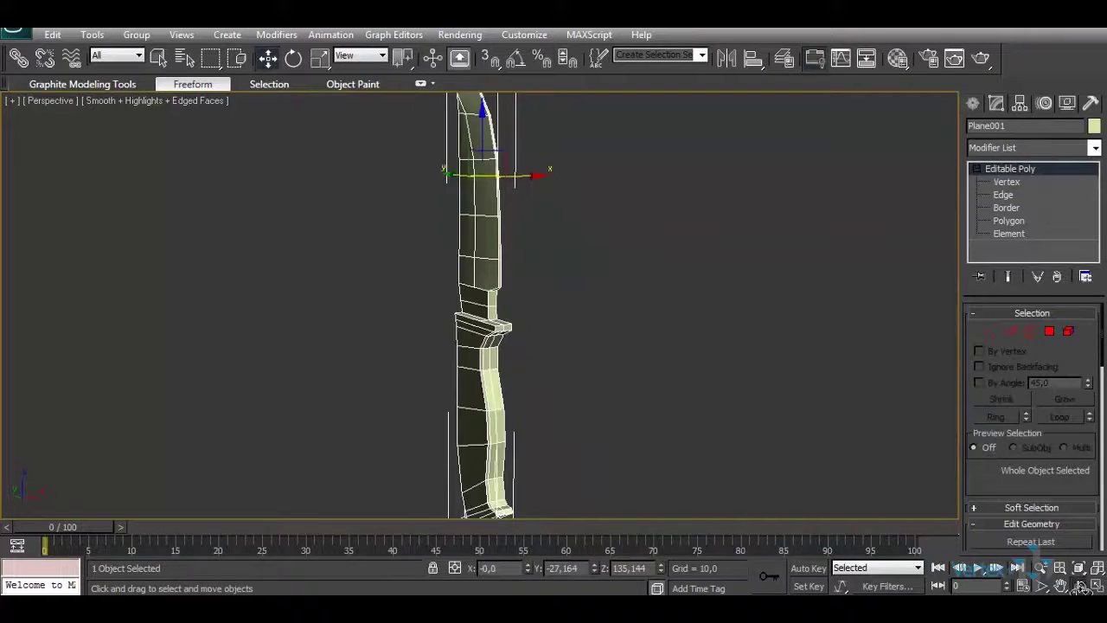
pyautogui.click(1079, 585)
pyautogui.moveTo(503, 339); pyautogui.dragTo(649, 228)
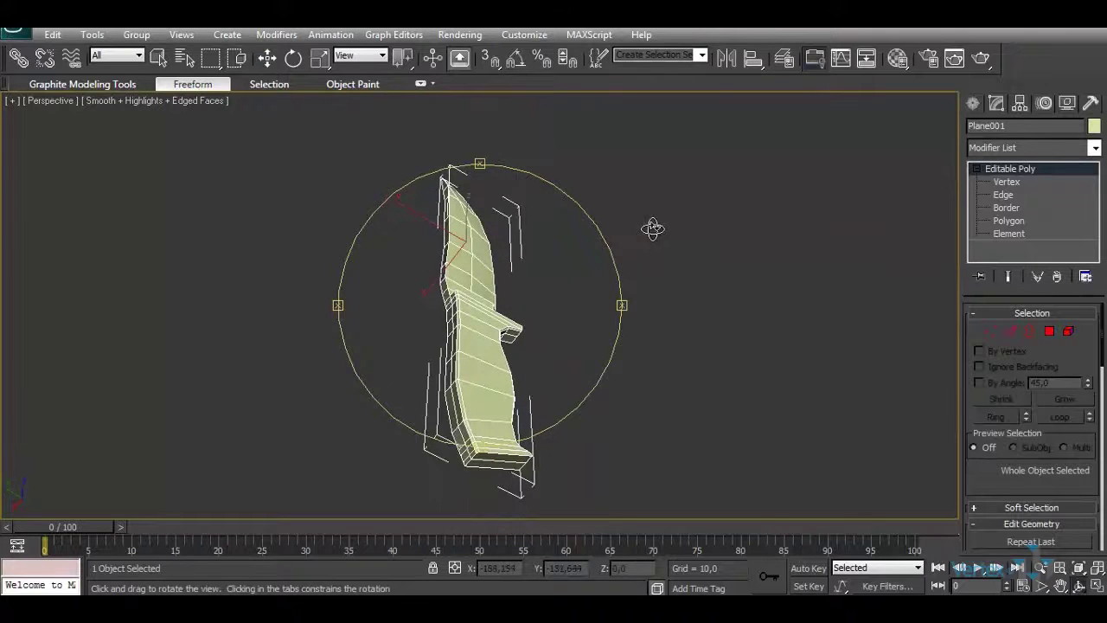
pyautogui.moveTo(507, 373); pyautogui.dragTo(564, 338)
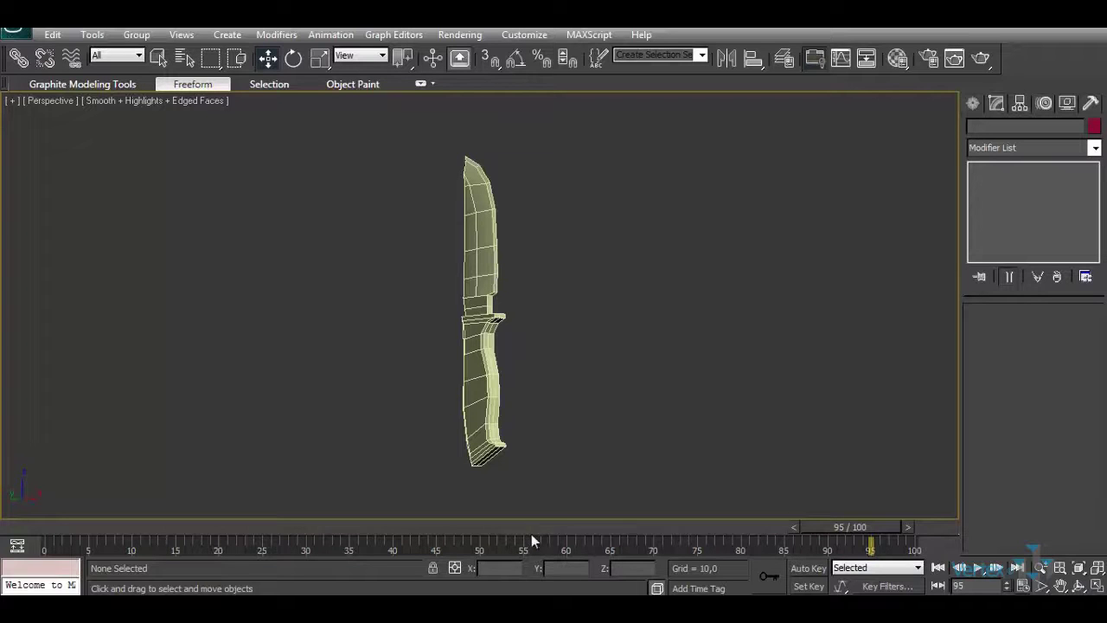
pyautogui.click(1078, 586)
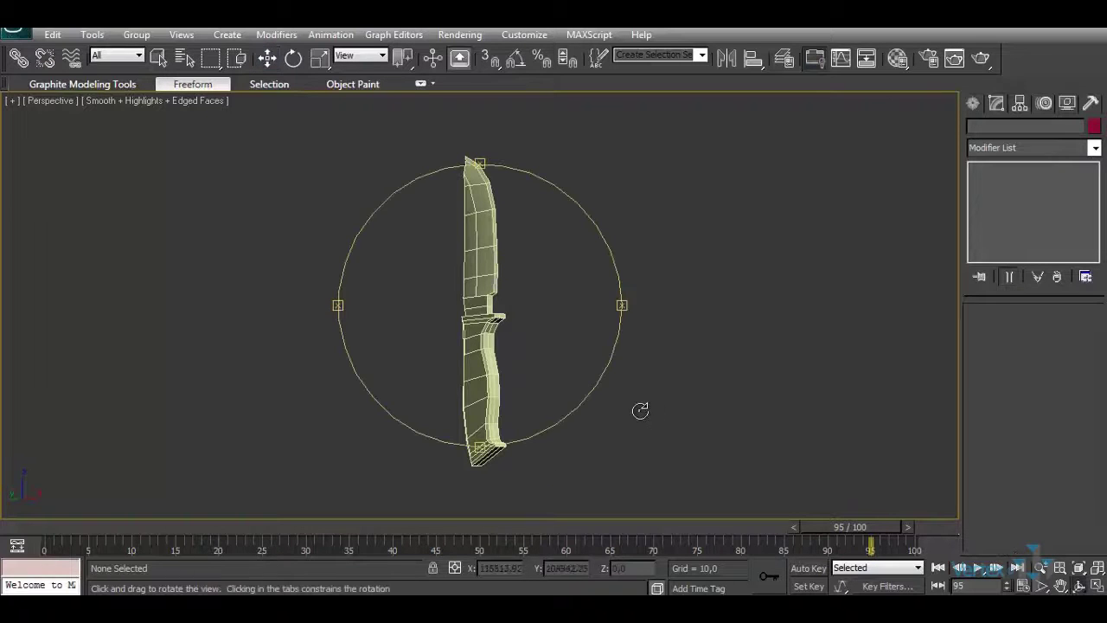
pyautogui.moveTo(482, 399); pyautogui.dragTo(457, 398)
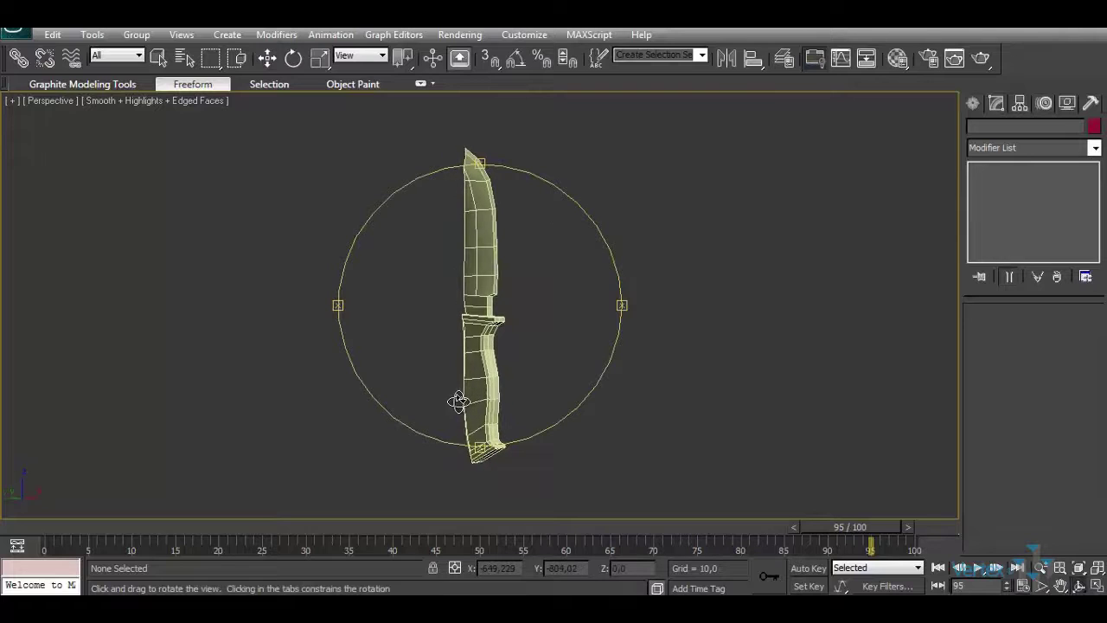
pyautogui.click(268, 58)
pyautogui.moveTo(509, 182); pyautogui.dragTo(510, 182)
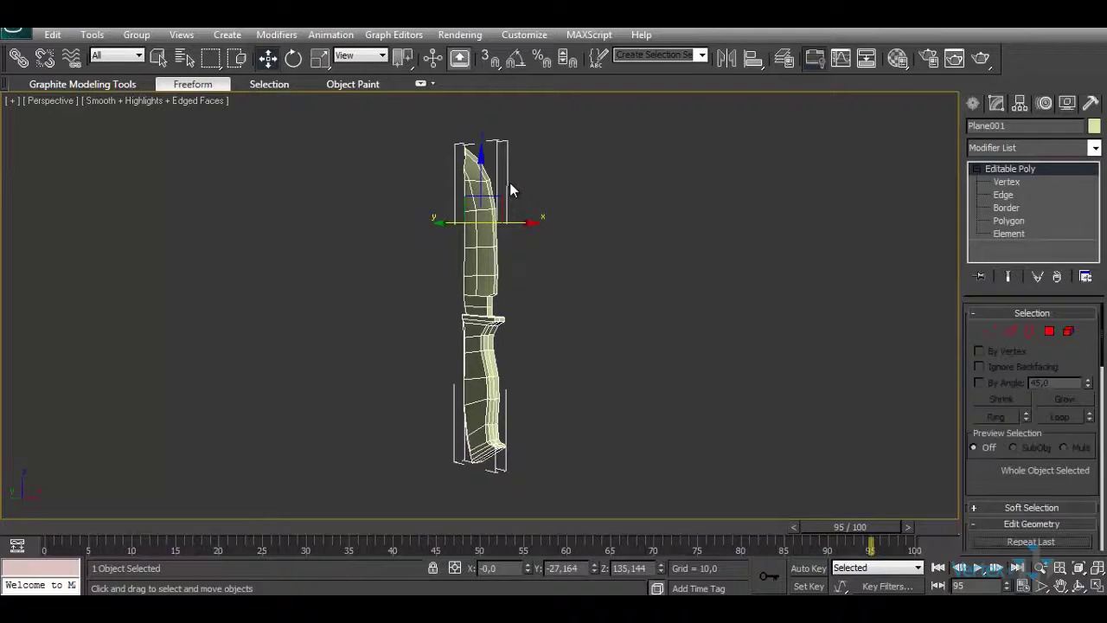
# Mirror the knife half on X as a Copy, check both halves, and restore four viewports
pyautogui.click(734, 60)
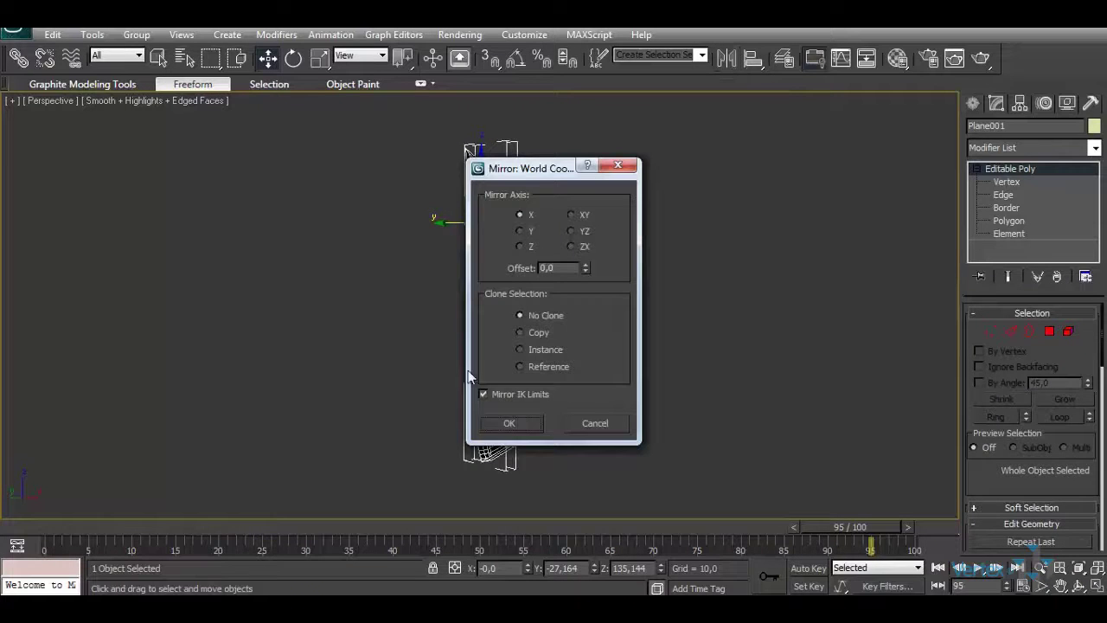
pyautogui.click(518, 332)
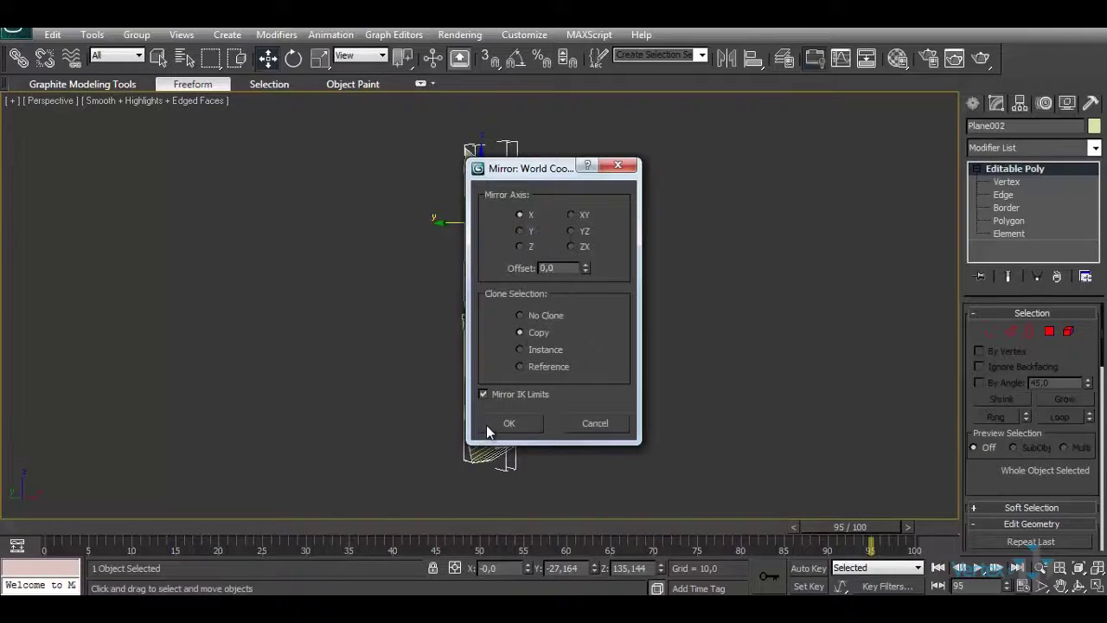
pyautogui.click(486, 423)
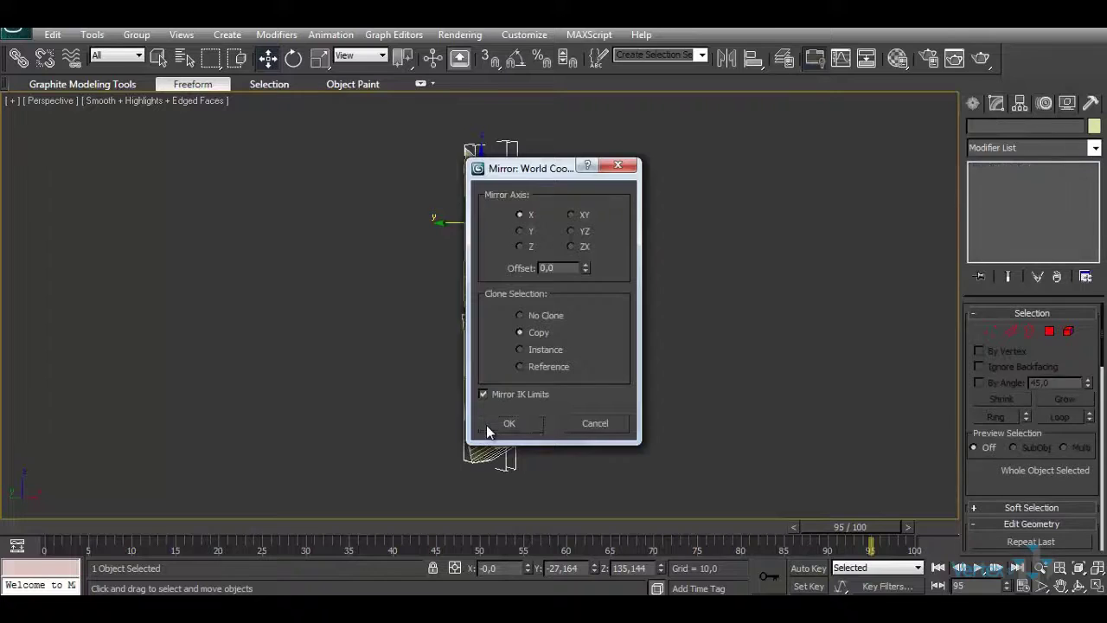
pyautogui.click(1073, 587)
pyautogui.moveTo(544, 378); pyautogui.dragTo(754, 383)
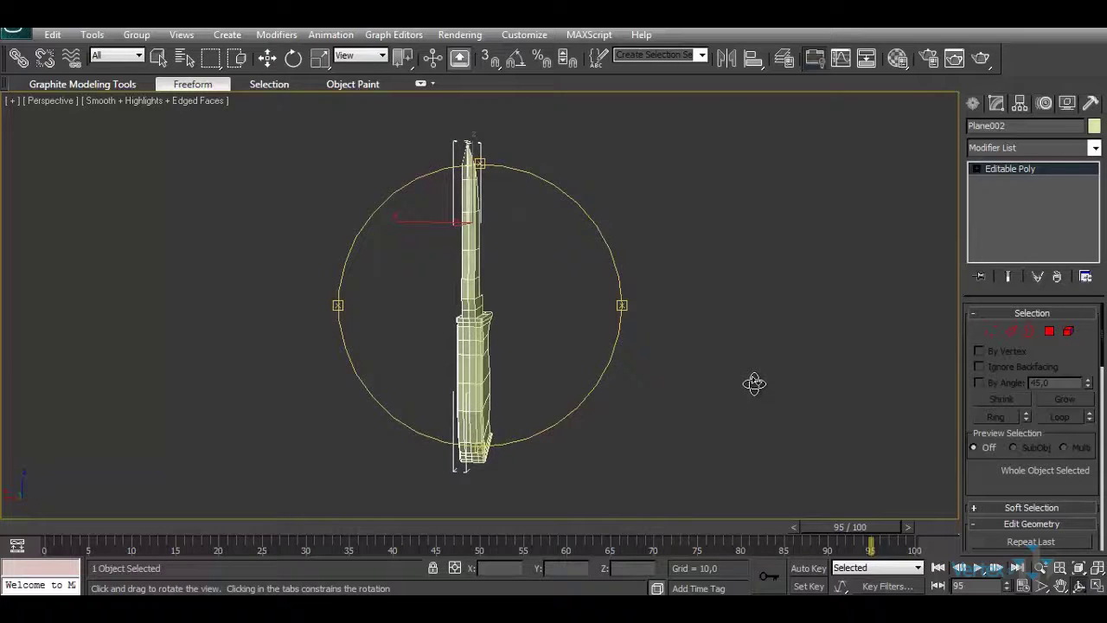
pyautogui.click(1095, 586)
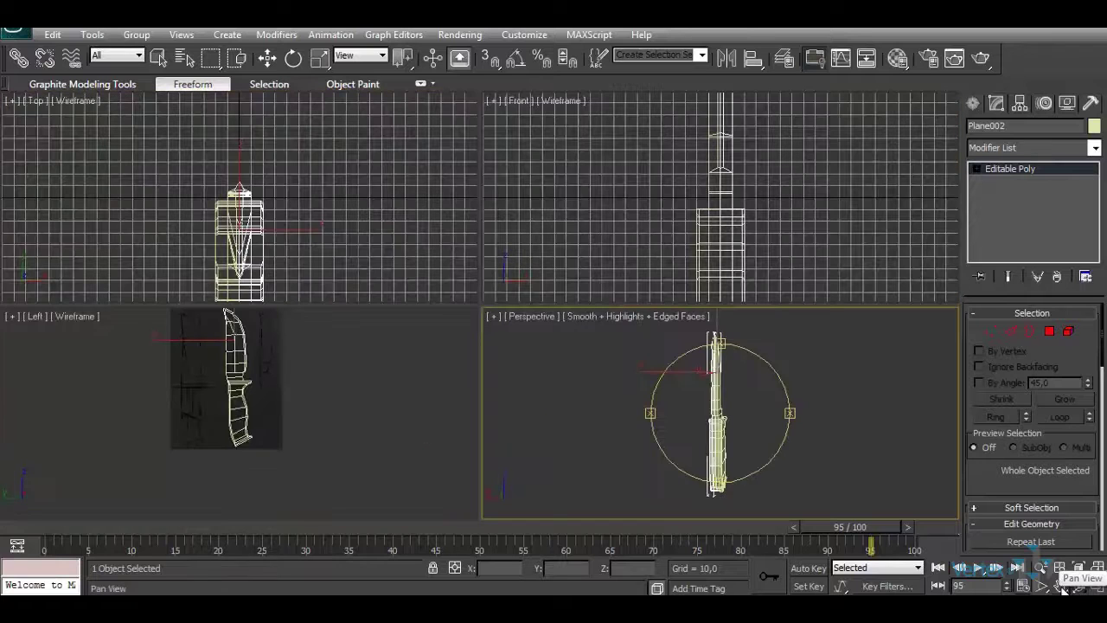
# Hide the Top view's grid, maximize it, and zoom in on the knife
pyautogui.moveTo(267, 257); pyautogui.dragTo(317, 222)
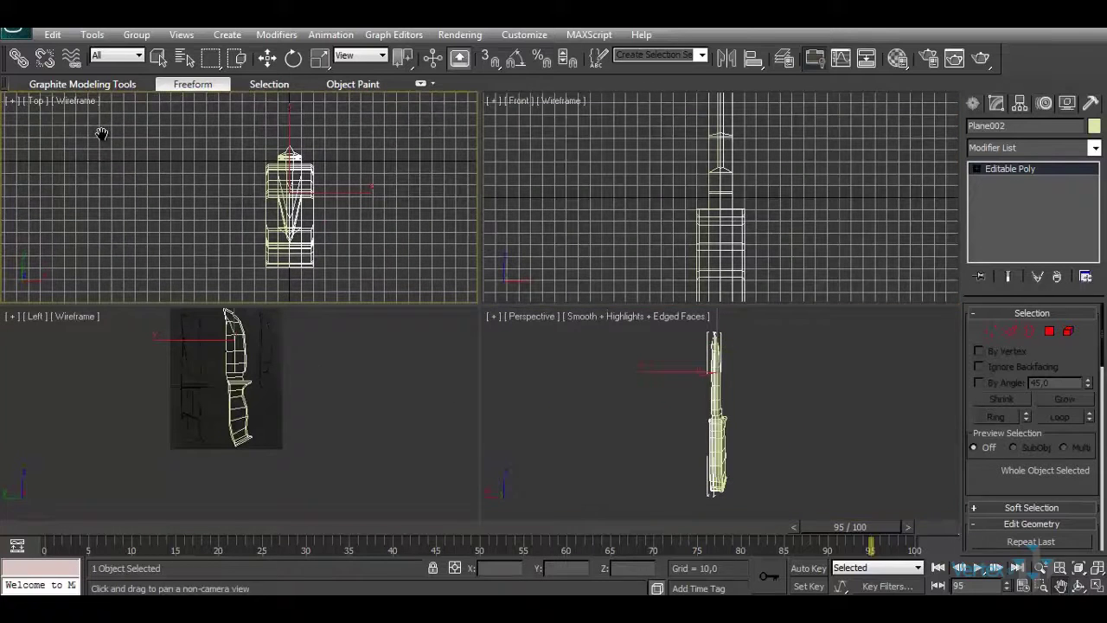
pyautogui.click(13, 100)
pyautogui.click(54, 205)
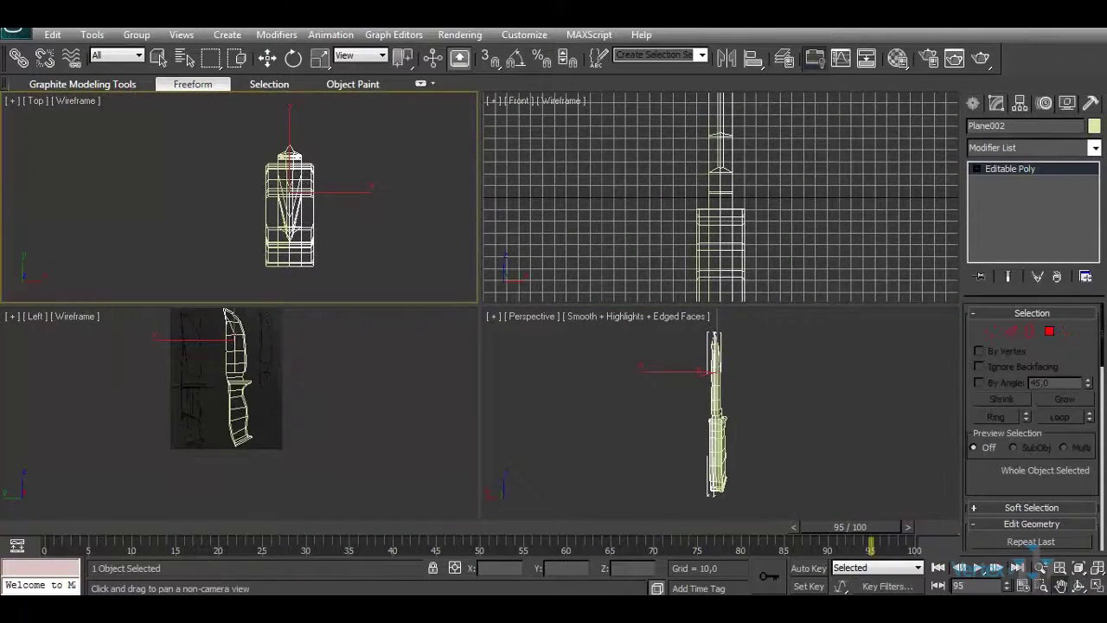
pyautogui.click(1095, 586)
pyautogui.moveTo(631, 337); pyautogui.dragTo(447, 233)
pyautogui.scroll(2, 447, 234)
pyautogui.moveTo(484, 164); pyautogui.dragTo(436, 203)
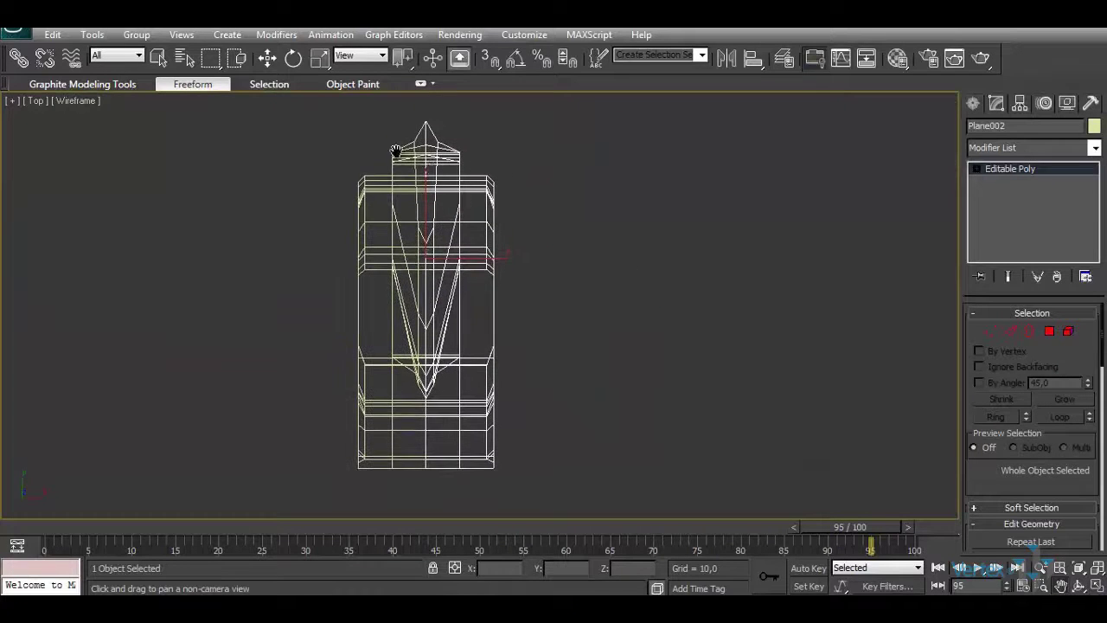
# Select Plane001, attach the mirrored half to it, and enter Vertex level
pyautogui.click(267, 57)
pyautogui.click(289, 152)
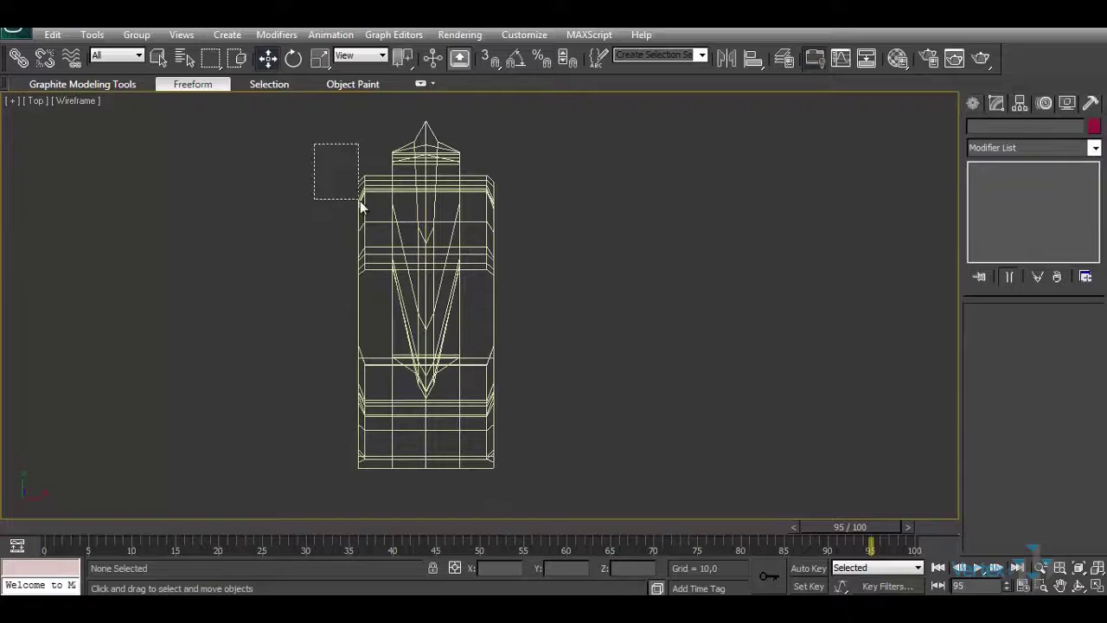
pyautogui.moveTo(360, 201); pyautogui.dragTo(363, 202)
pyautogui.scroll(-4, 1027, 468)
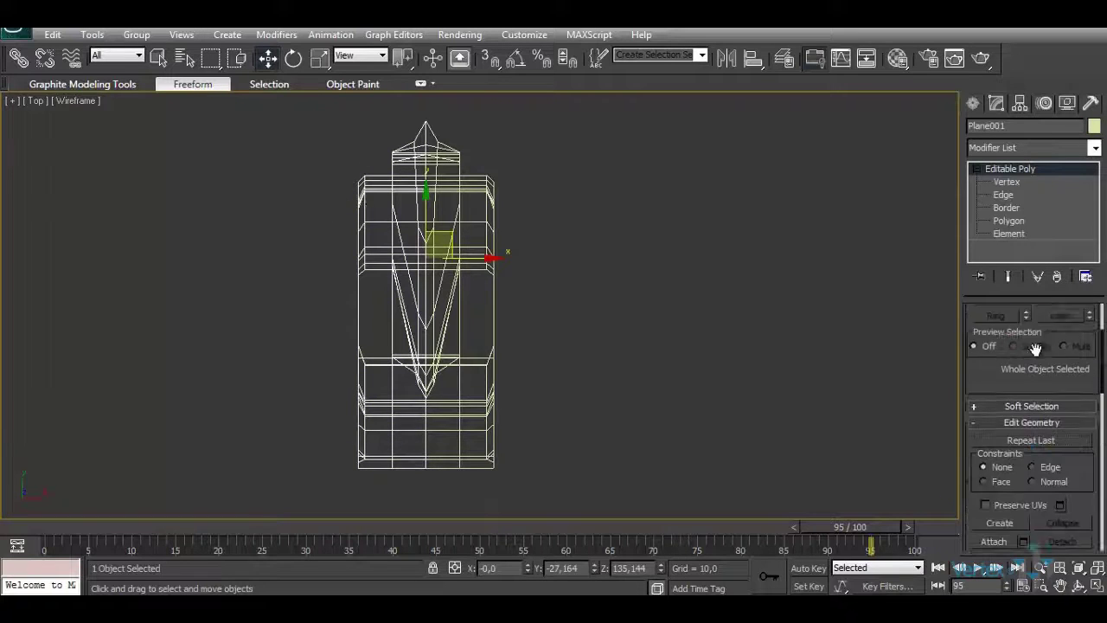
pyautogui.click(983, 477)
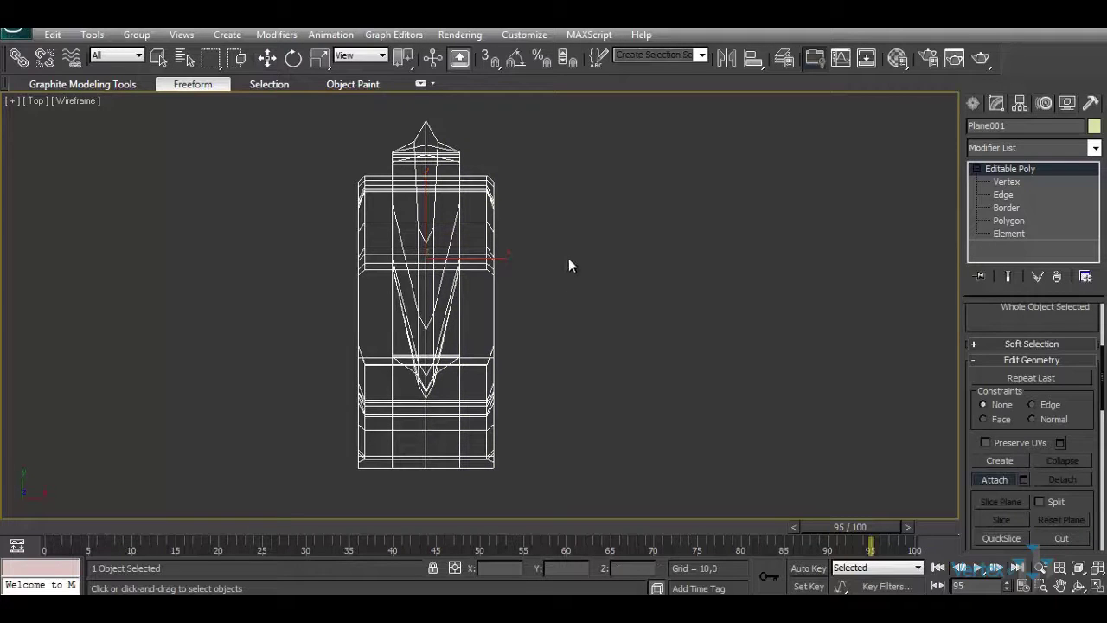
pyautogui.click(1018, 181)
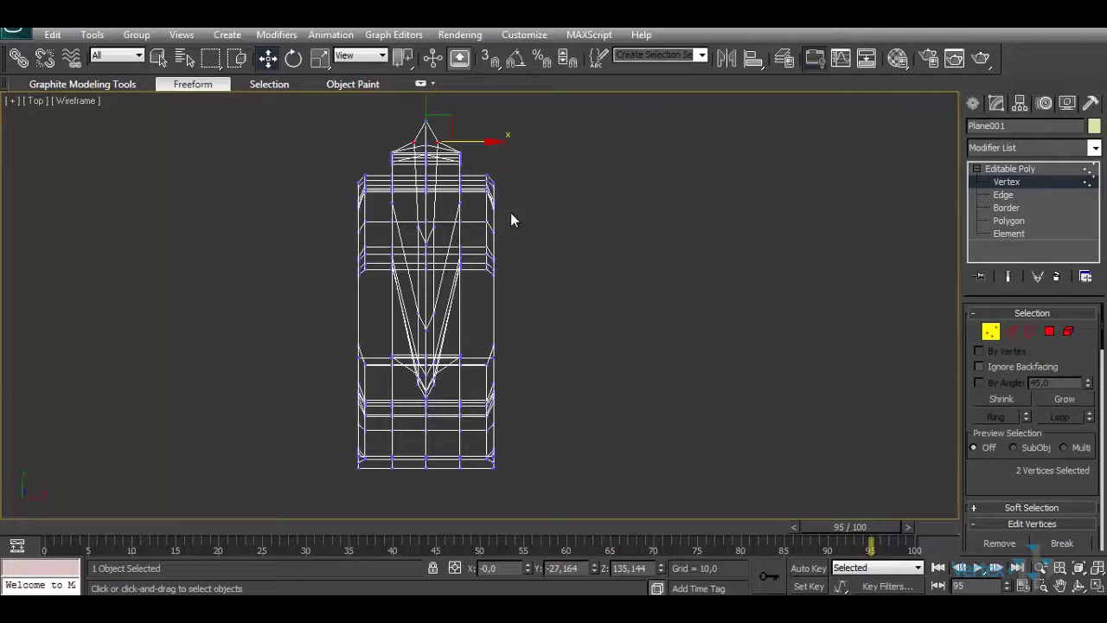
# Select all 82 knife vertices in Top, then maximize and orbit the shaded Perspective view
pyautogui.click(408, 115)
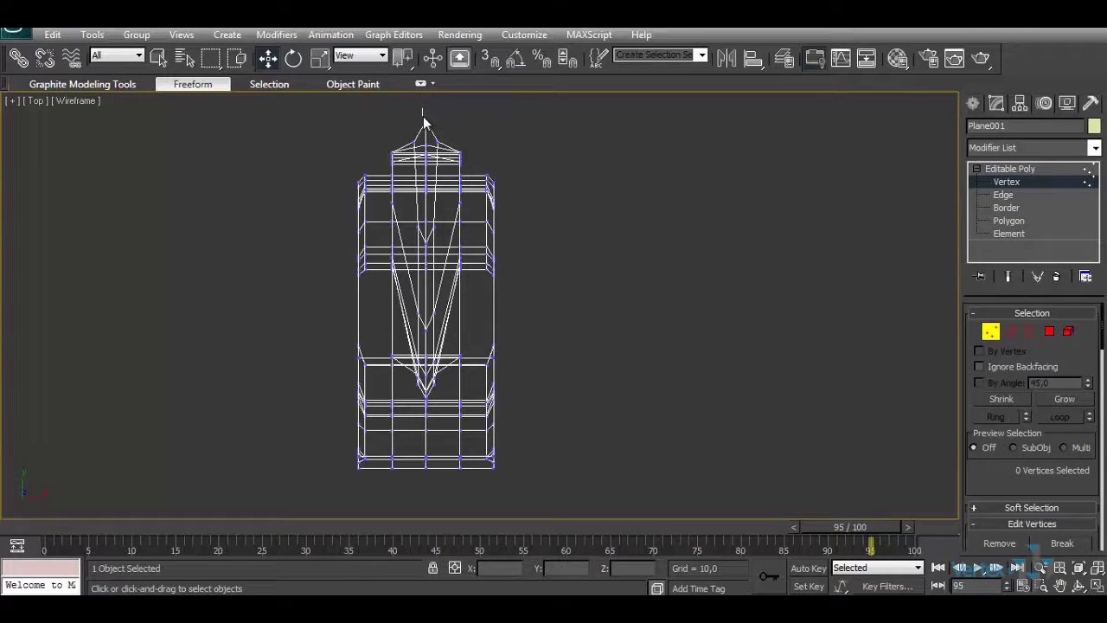
pyautogui.moveTo(426, 151); pyautogui.dragTo(431, 474)
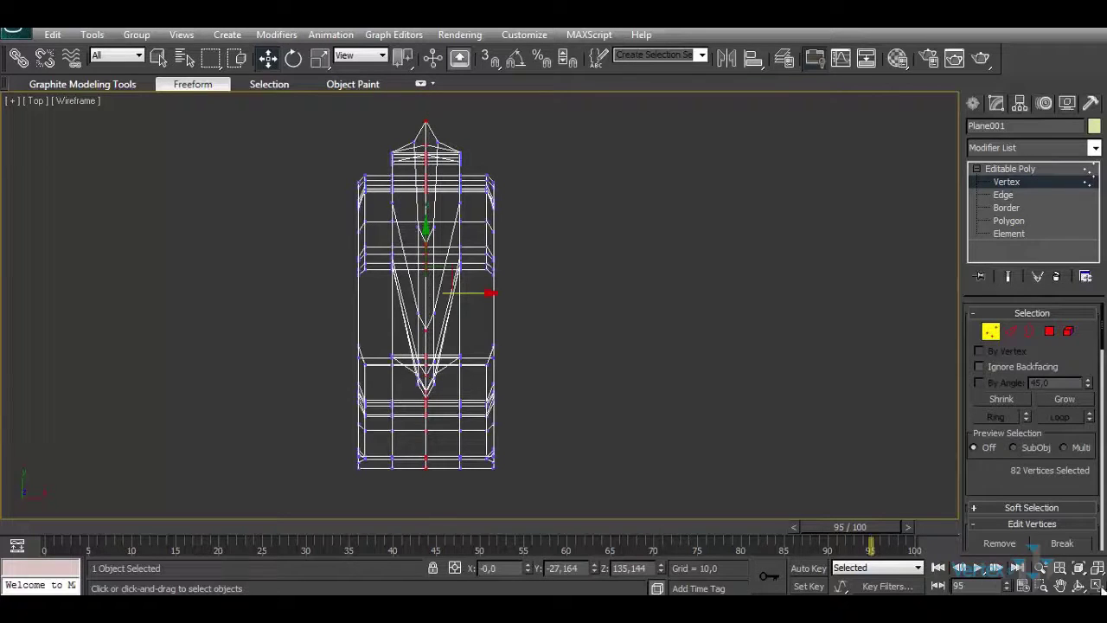
pyautogui.click(1097, 586)
pyautogui.click(1078, 586)
pyautogui.click(839, 503)
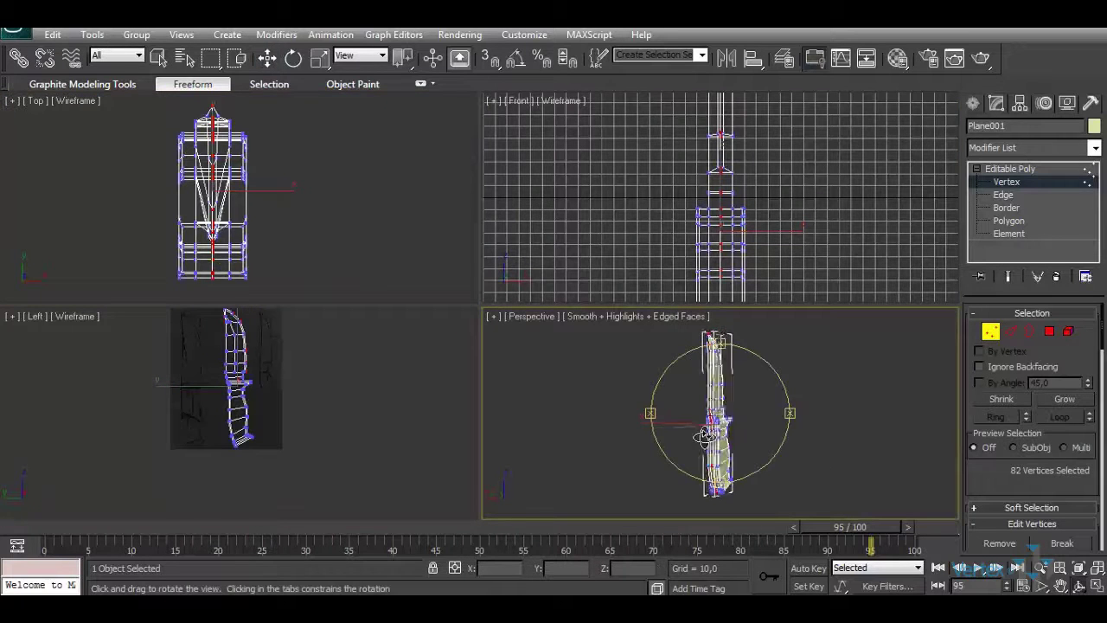
pyautogui.moveTo(705, 436); pyautogui.dragTo(687, 439)
pyautogui.click(1097, 585)
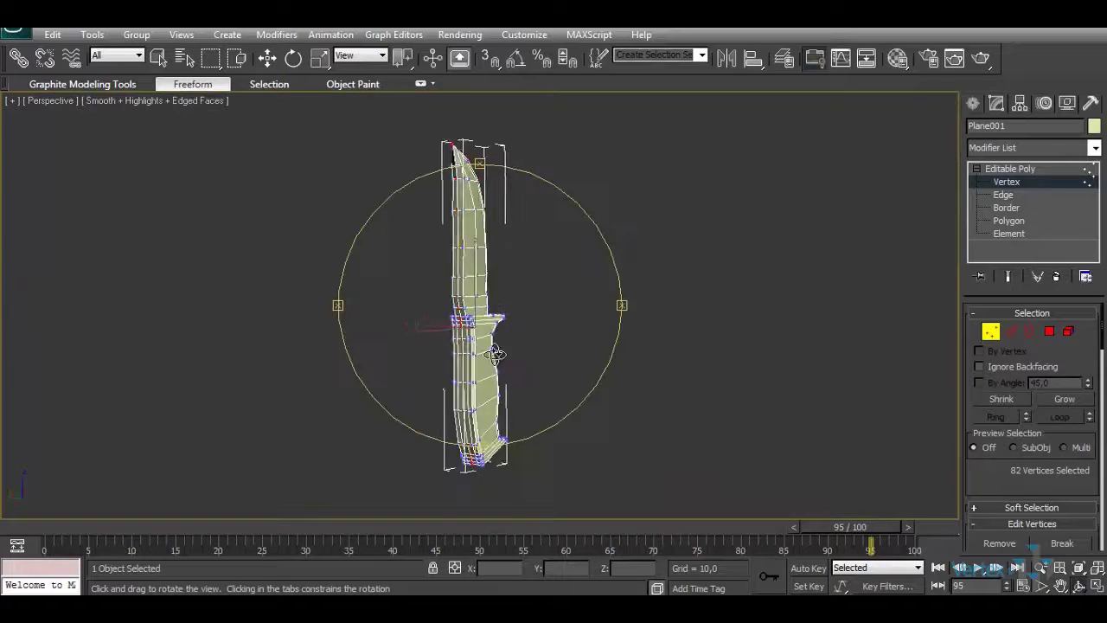
pyautogui.moveTo(495, 353); pyautogui.dragTo(447, 262)
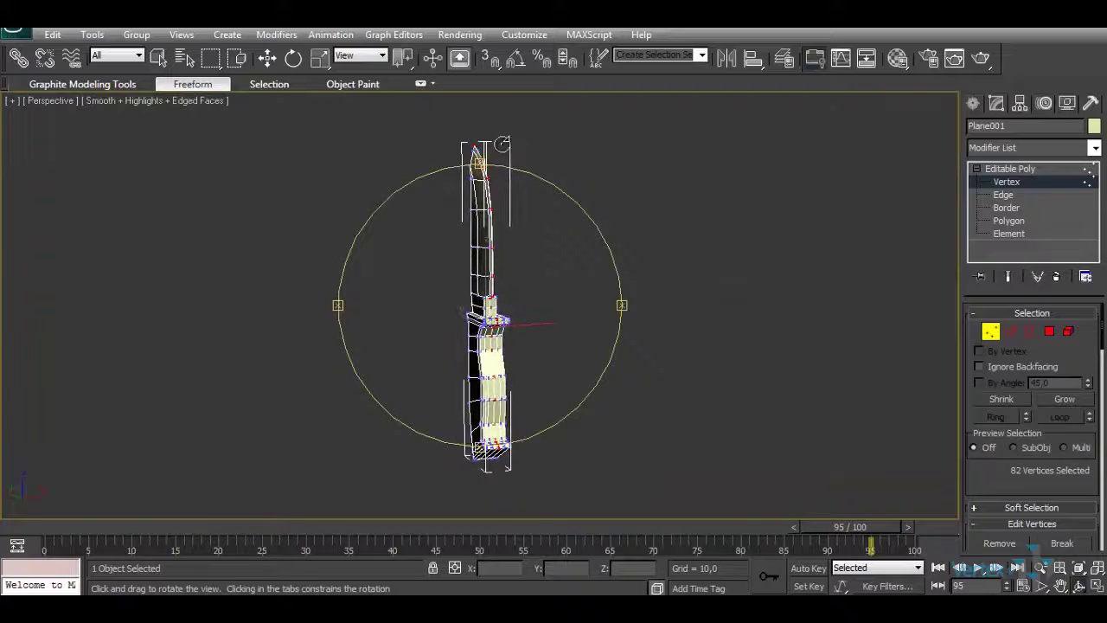
pyautogui.moveTo(506, 302); pyautogui.dragTo(437, 318)
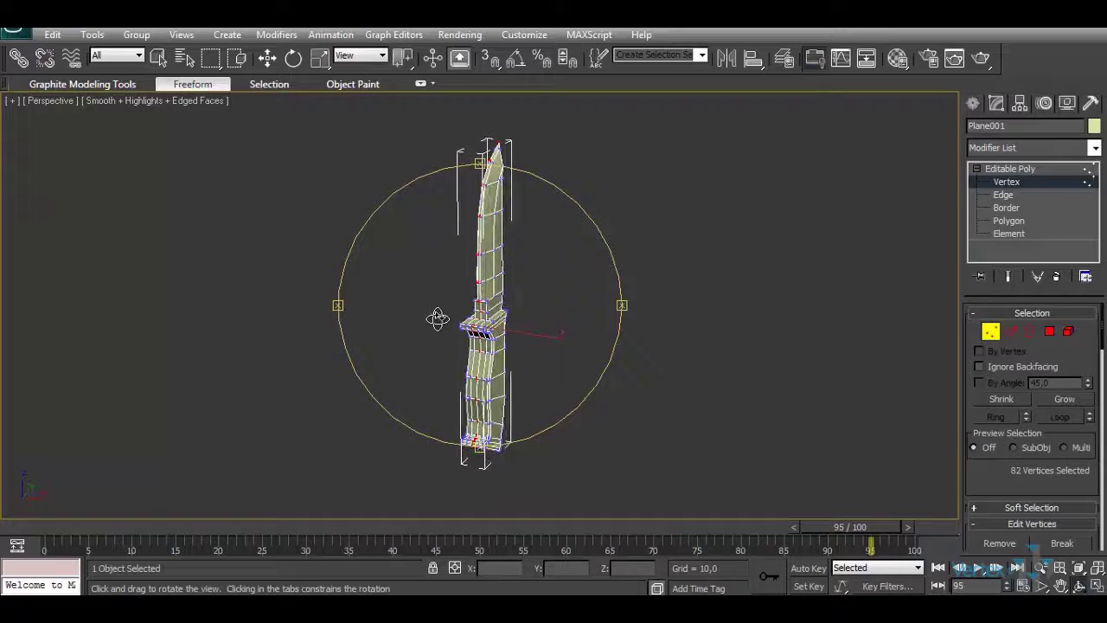
# Weld the selected seam vertices at a 0,1 threshold, reducing 272 vertices to 231
pyautogui.moveTo(991, 473); pyautogui.dragTo(1014, 352)
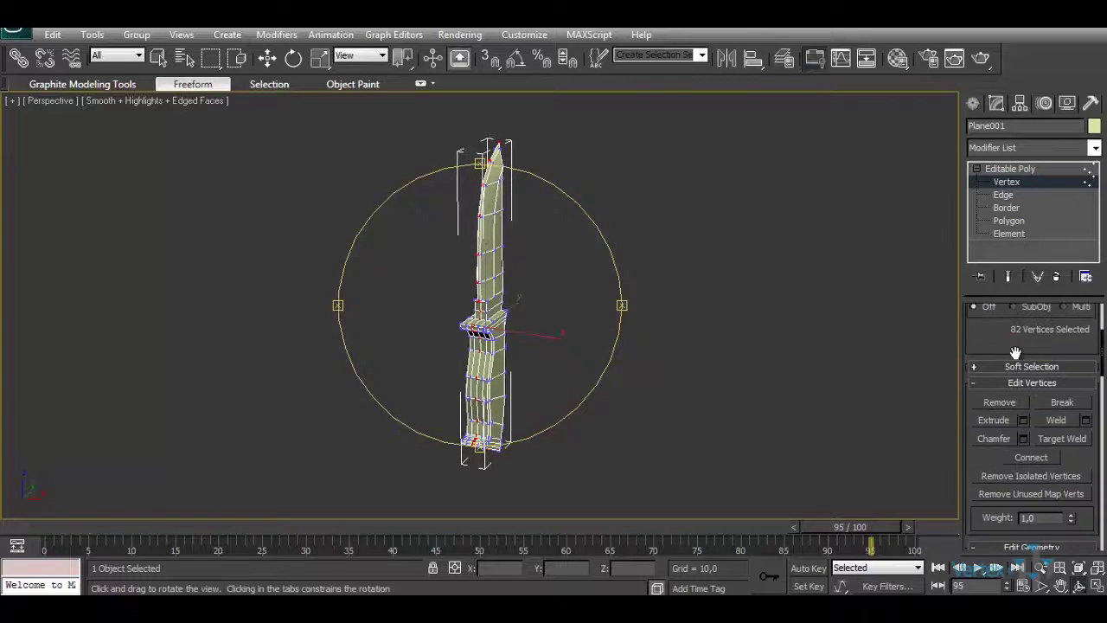
pyautogui.click(1085, 419)
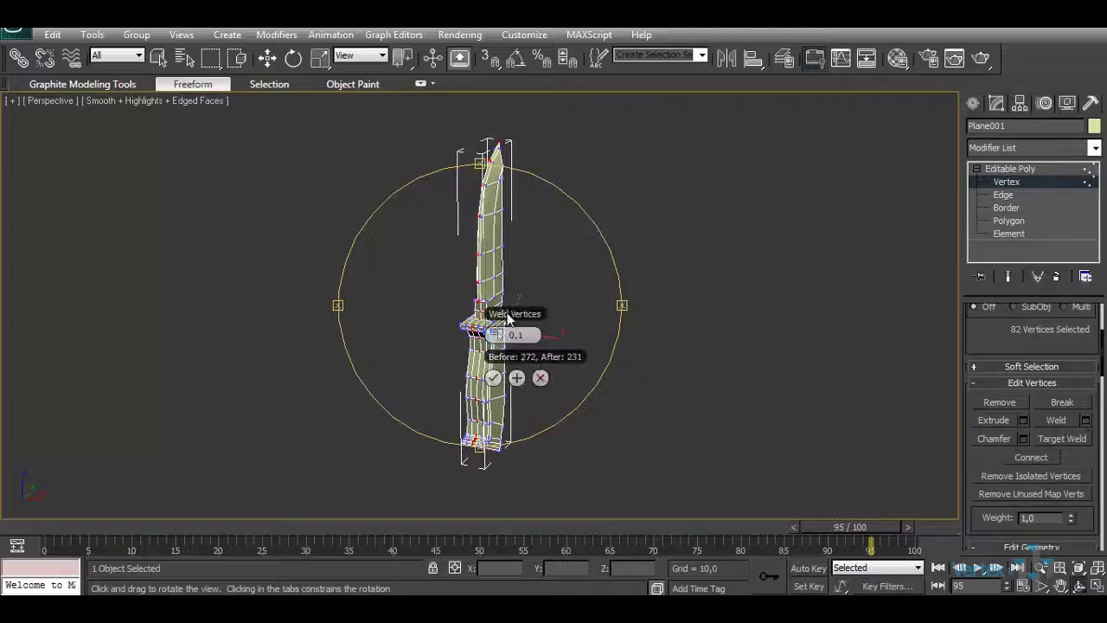
pyautogui.click(493, 378)
# Clear the vertex selection and orbit the welded knife to inspect its blade and edge profile
pyautogui.moveTo(497, 376); pyautogui.dragTo(620, 351)
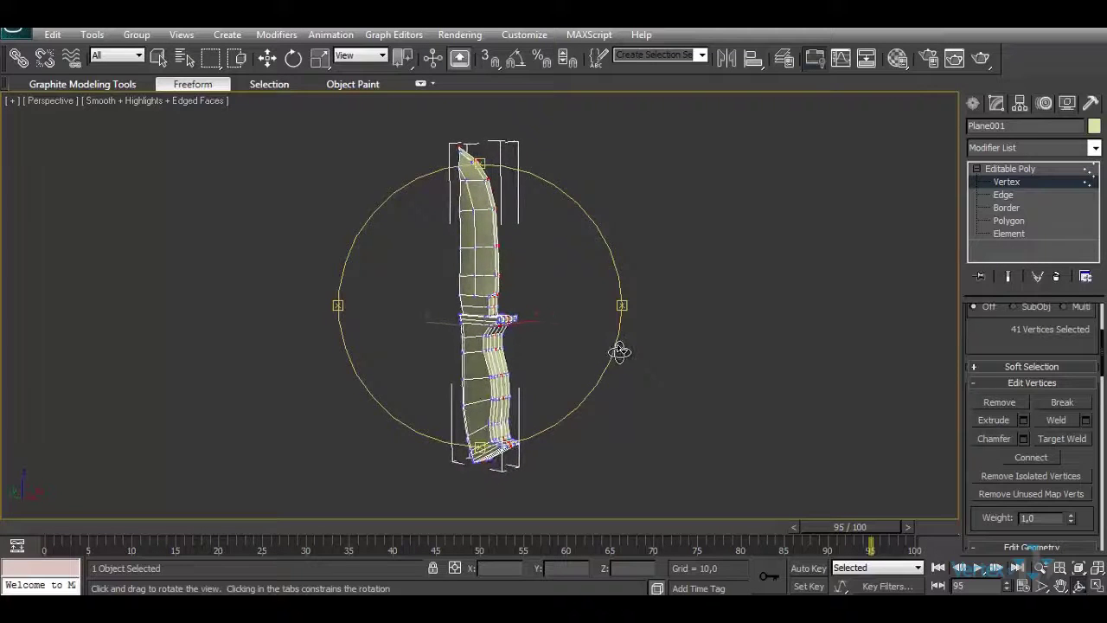
pyautogui.click(261, 61)
pyautogui.click(554, 332)
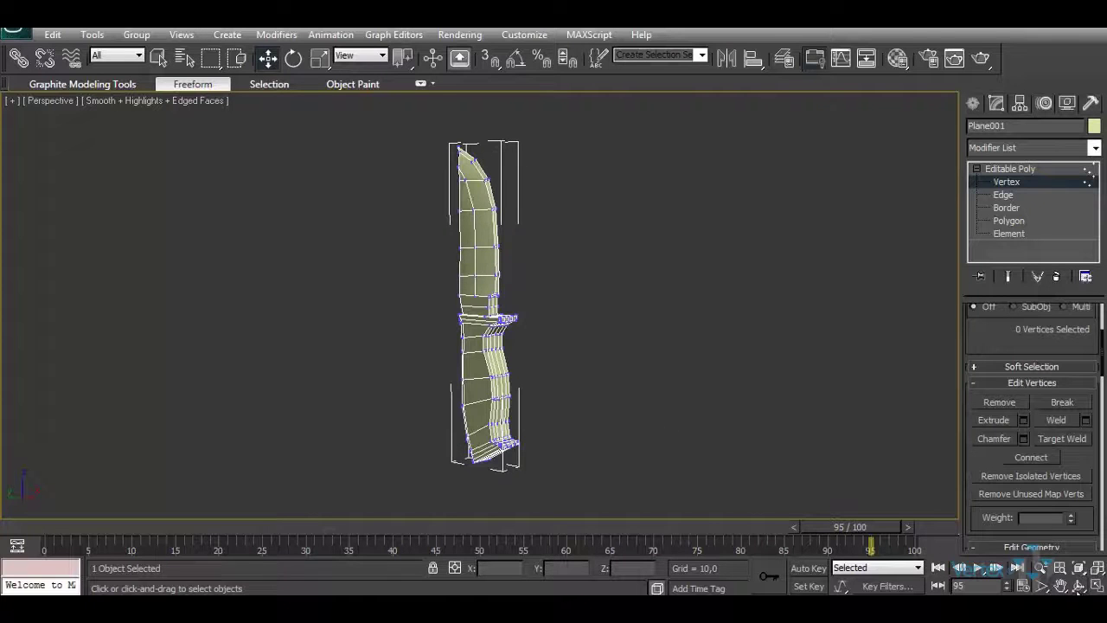
pyautogui.click(1078, 585)
pyautogui.moveTo(472, 338); pyautogui.dragTo(316, 351)
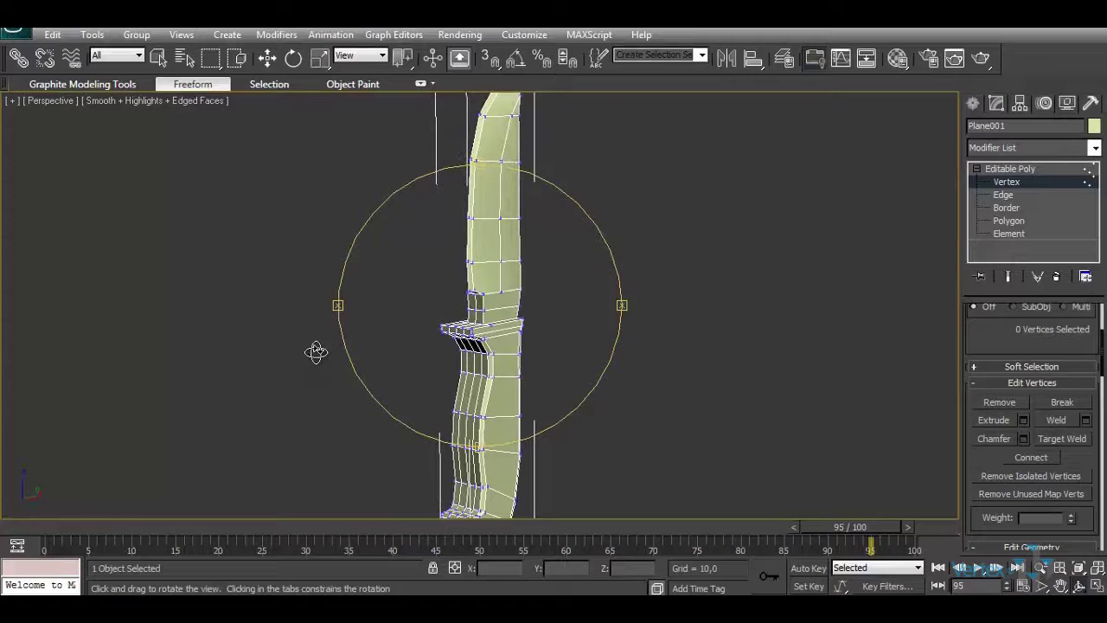
pyautogui.moveTo(427, 337); pyautogui.dragTo(451, 387)
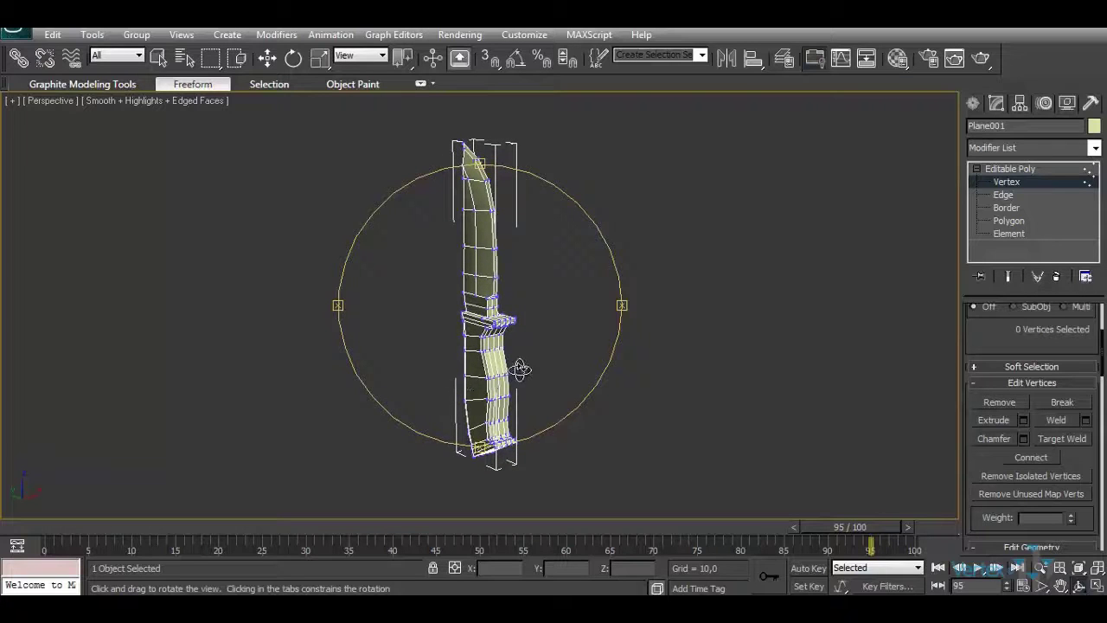
pyautogui.moveTo(520, 369); pyautogui.dragTo(565, 331)
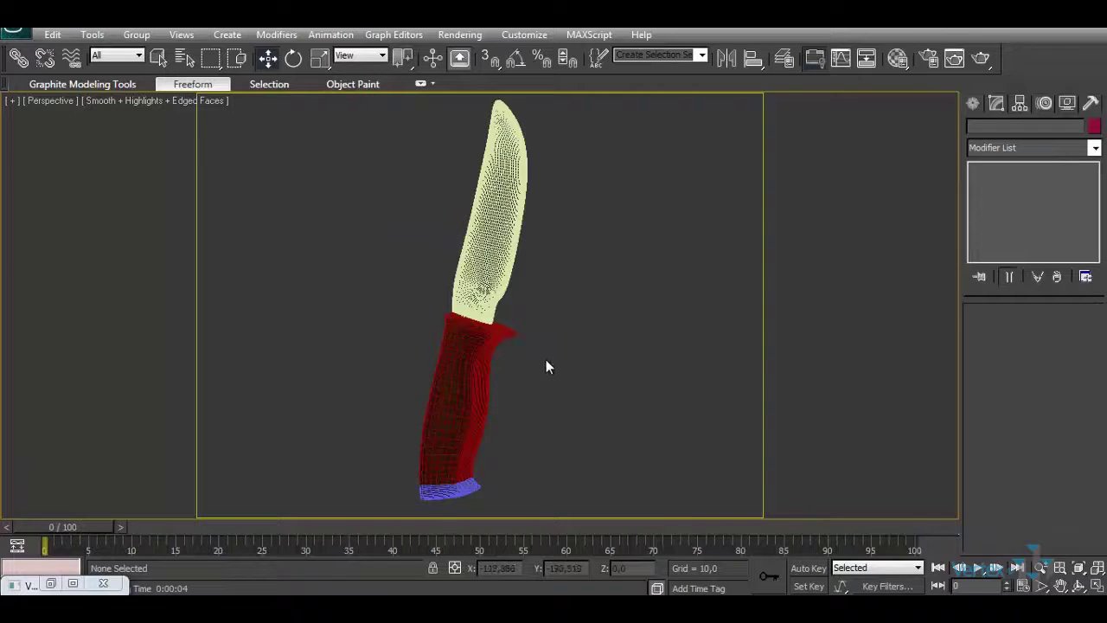
# Check the handle and pommel smoothing, deselect, and render the perspective view of the knife
pyautogui.click(447, 395)
pyautogui.click(425, 474)
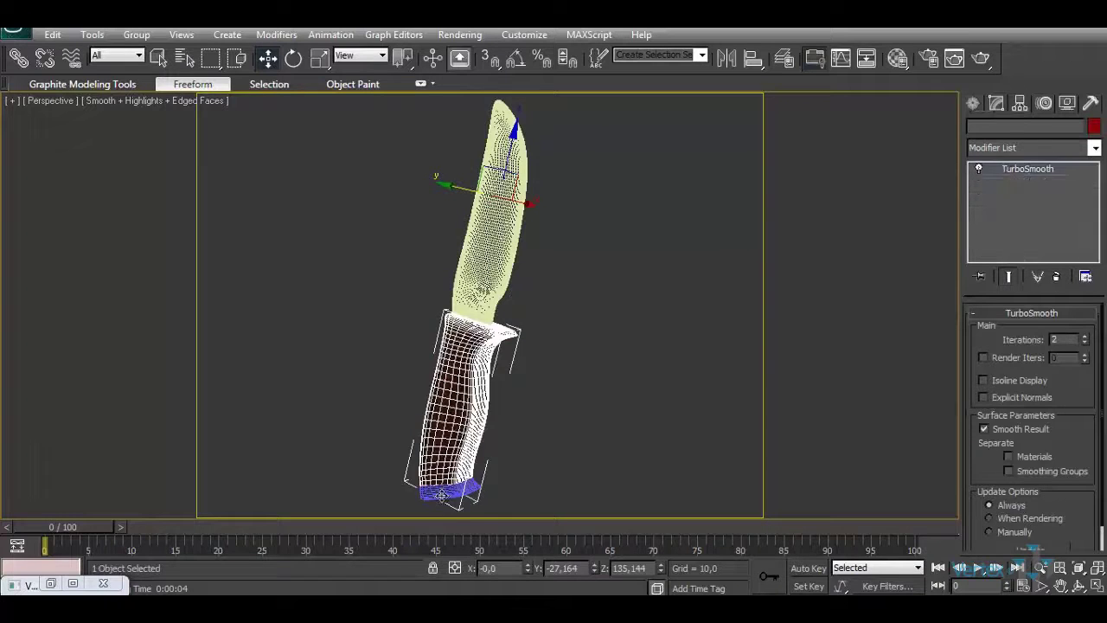
pyautogui.click(566, 407)
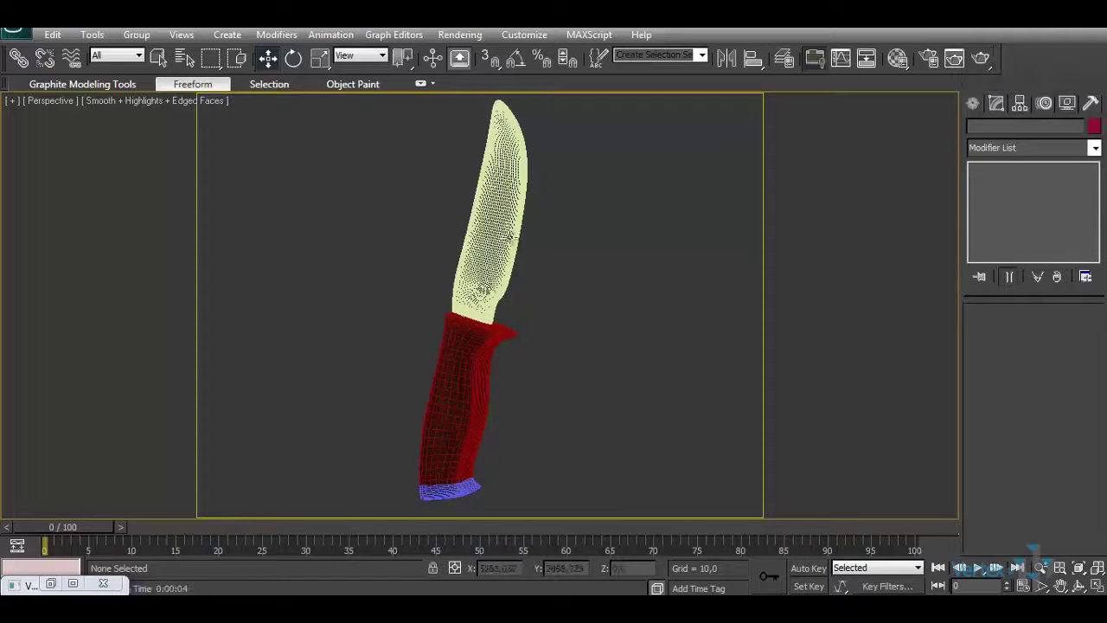
pyautogui.click(978, 56)
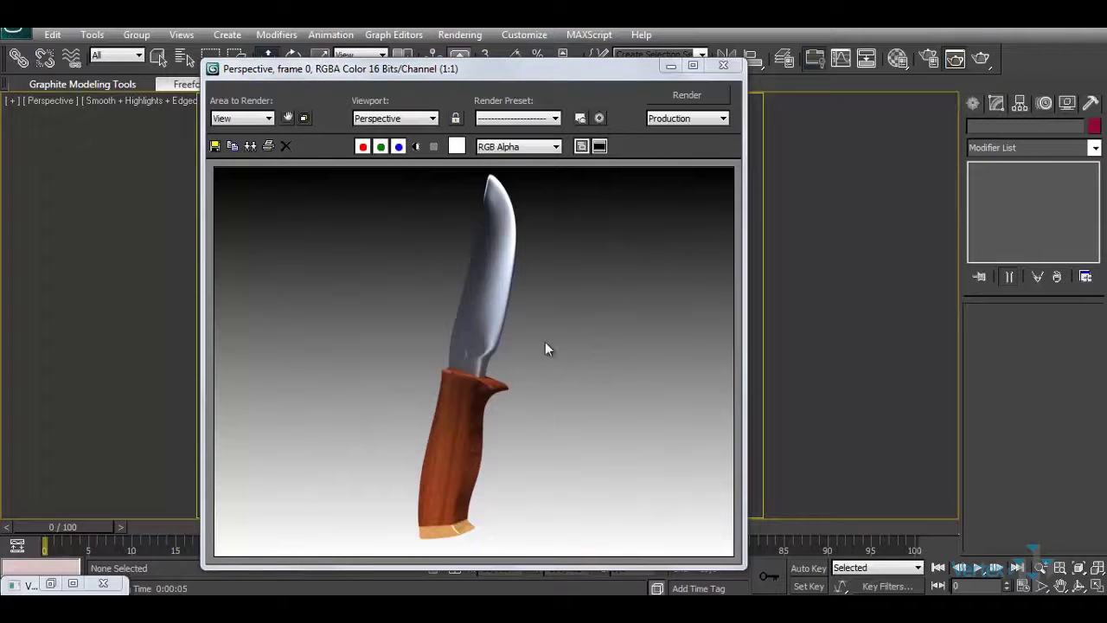
# Zoom in and out on the first render, then close the rendered frame window
pyautogui.scroll(-1, 485, 385)
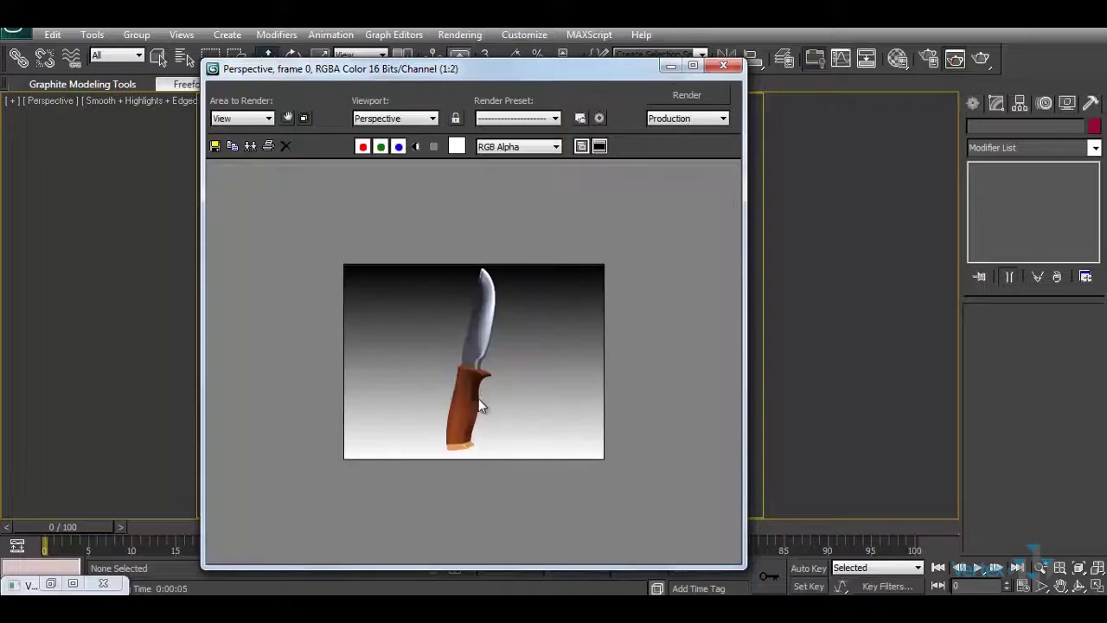
pyautogui.scroll(2, 482, 404)
pyautogui.scroll(-2, 480, 396)
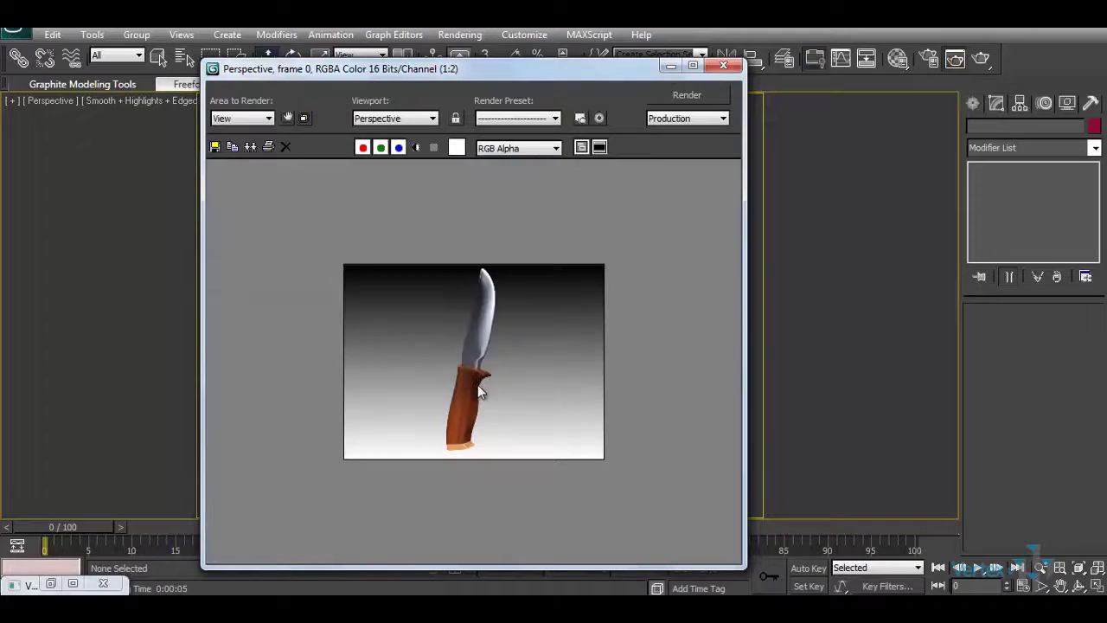
pyautogui.click(723, 66)
# Tilt the perspective view to a new angle and render the knife again
pyautogui.click(1079, 585)
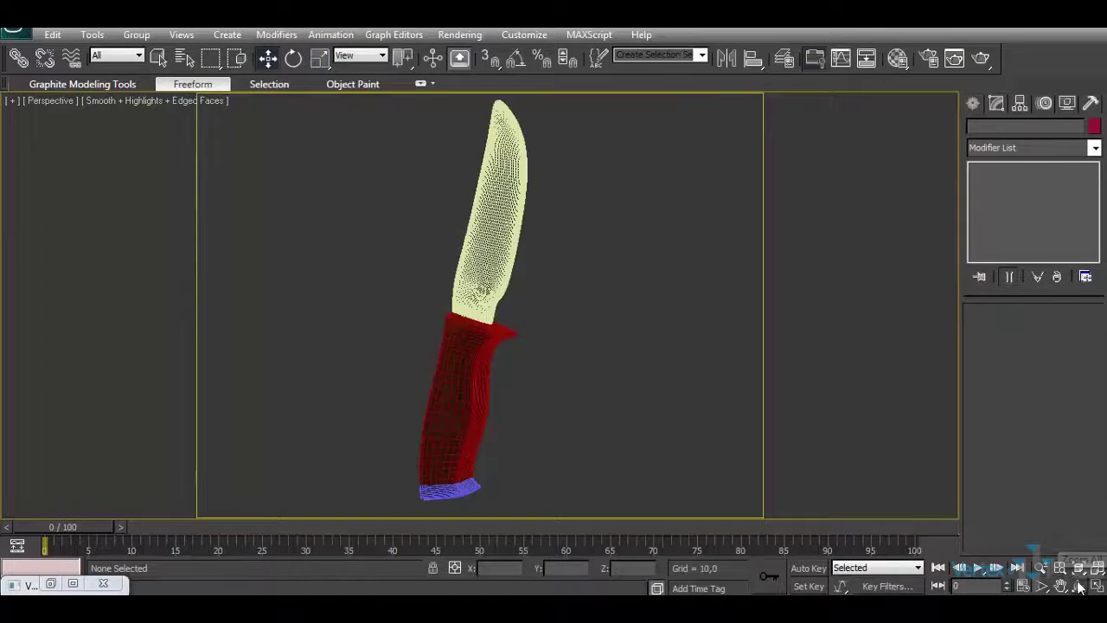
pyautogui.moveTo(496, 316); pyautogui.dragTo(329, 299)
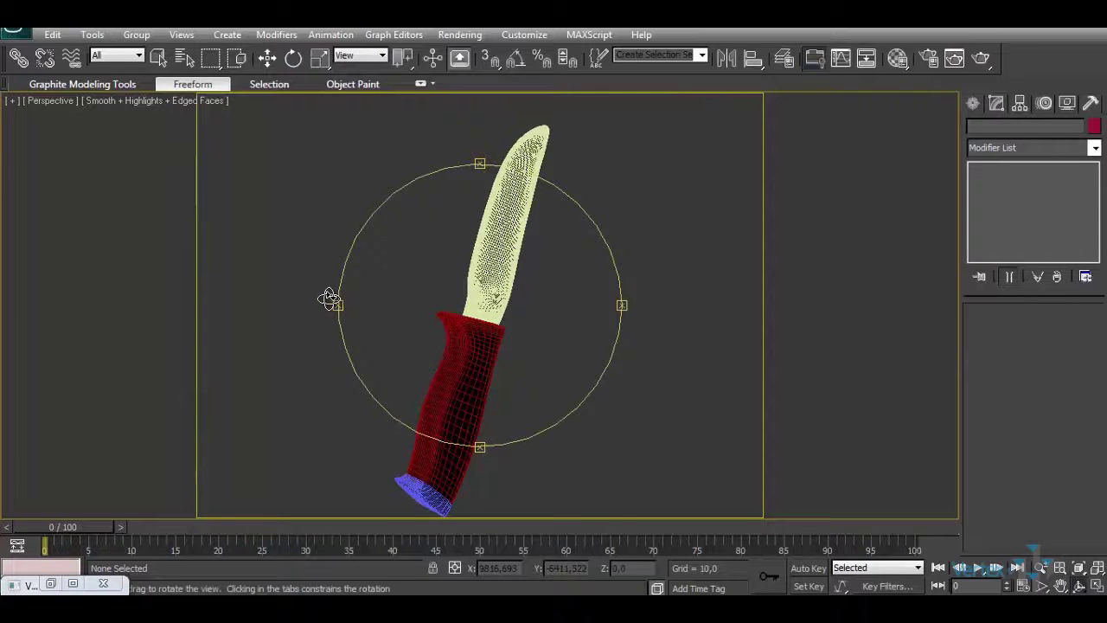
pyautogui.click(978, 57)
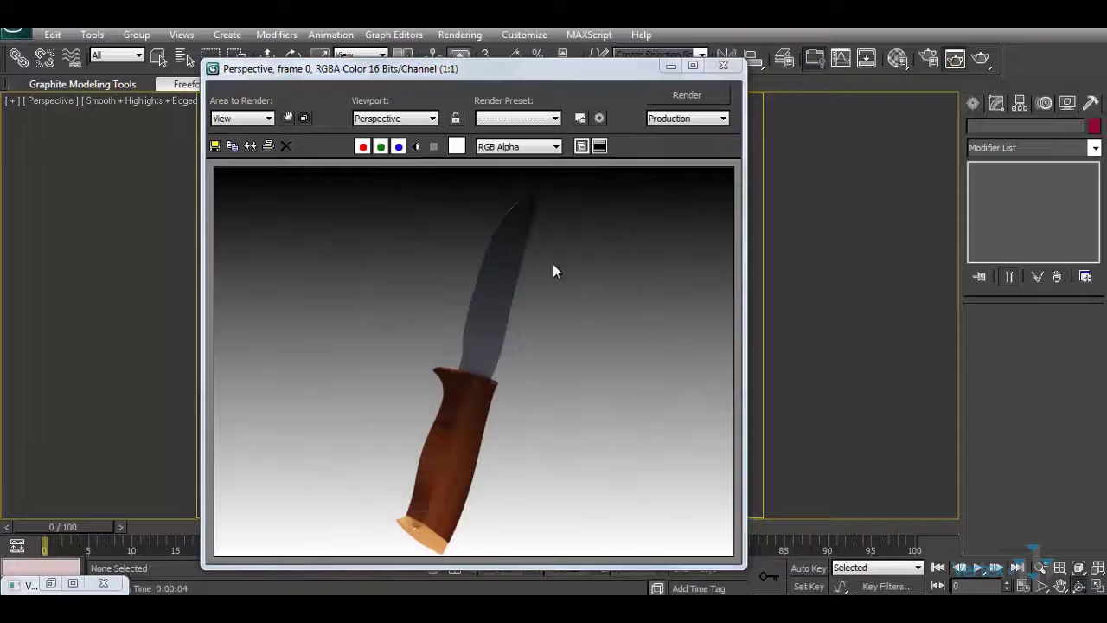
pyautogui.click(509, 316)
pyautogui.scroll(-1, 476, 289)
pyautogui.scroll(1, 442, 471)
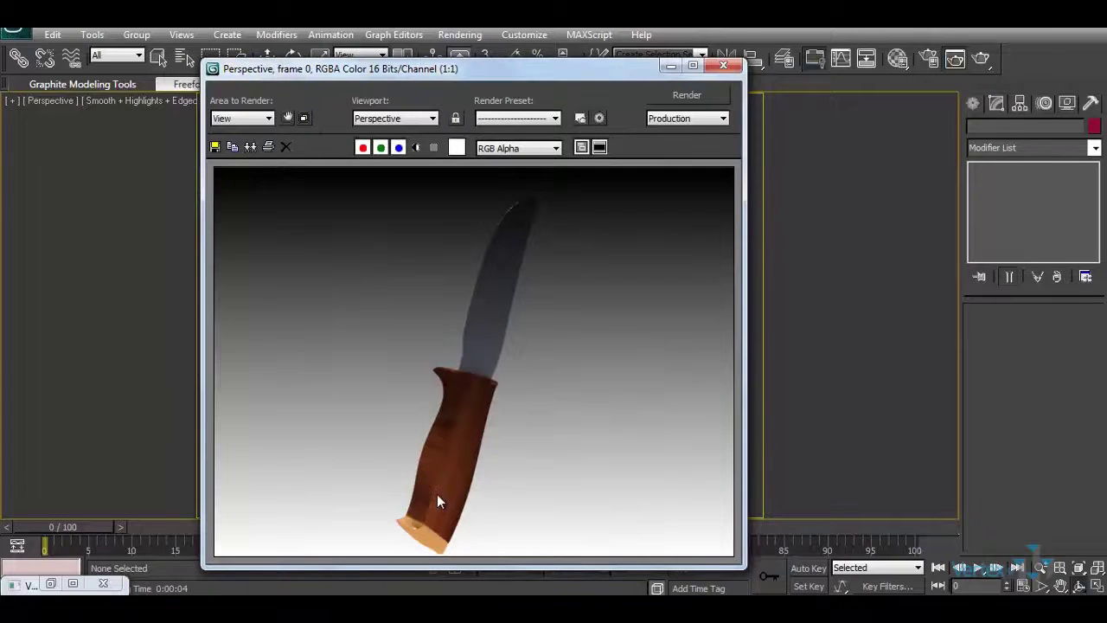